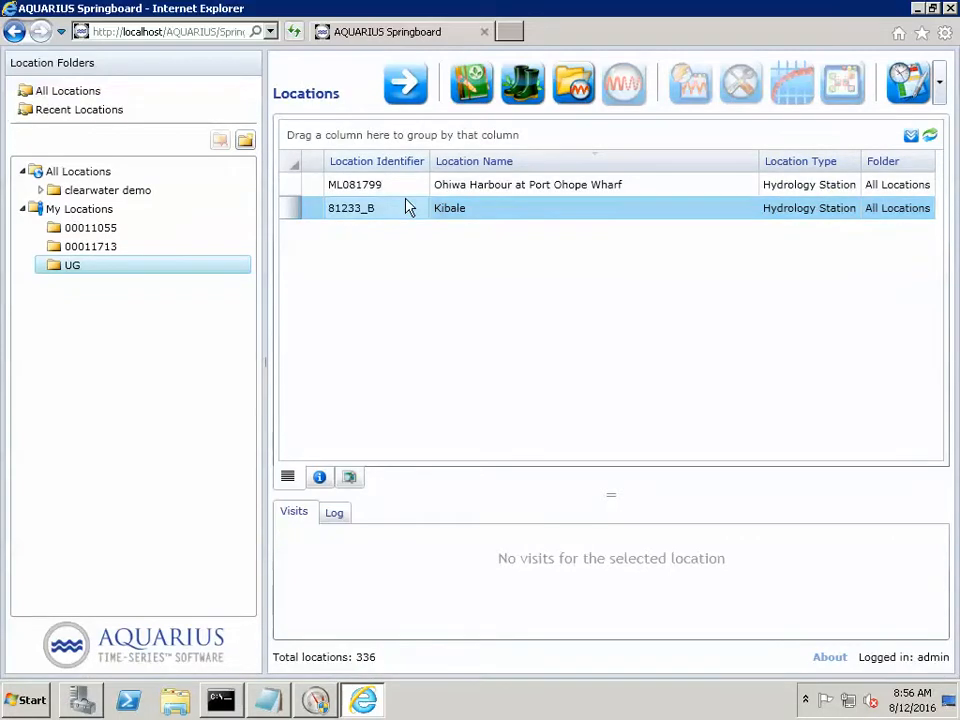
# - Add a new rating curve data set to the Kibale location (81233_B)
pyautogui.click(474, 88)
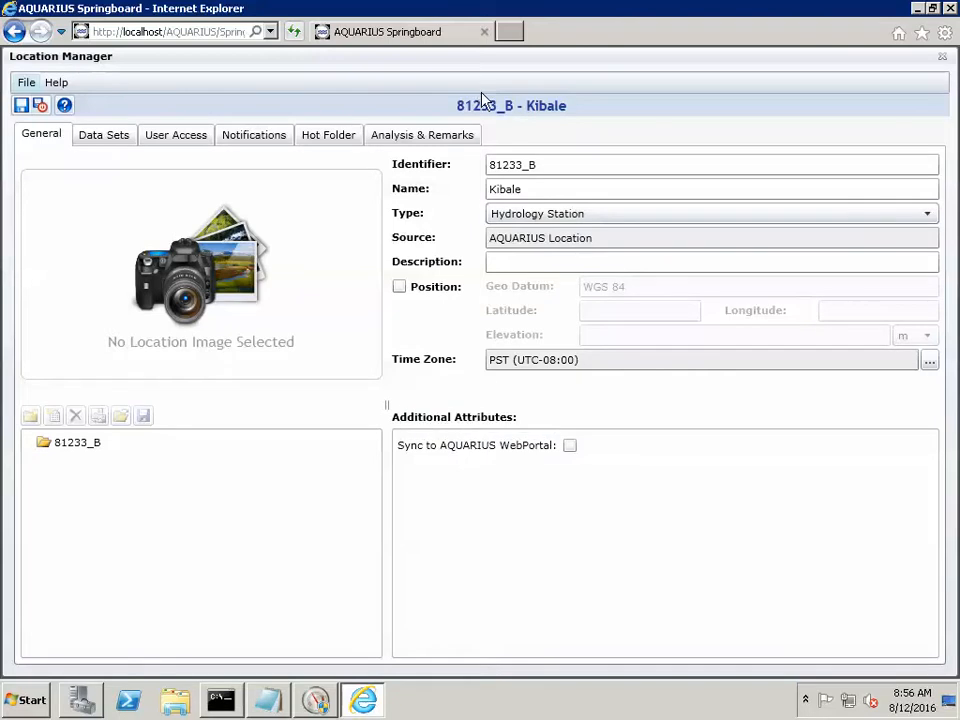
pyautogui.click(104, 141)
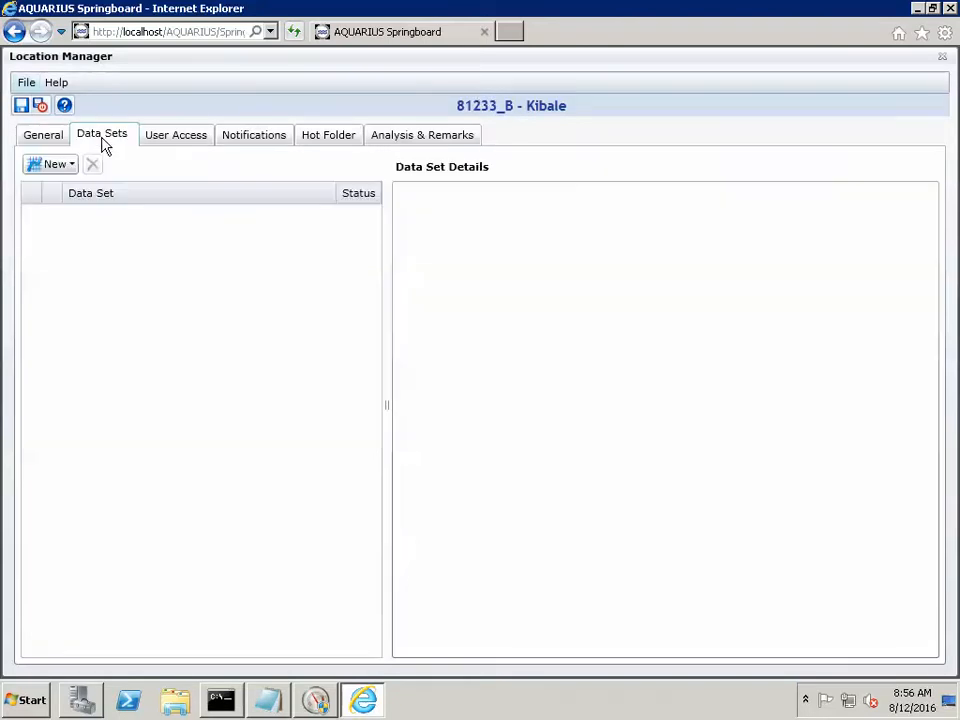
pyautogui.click(54, 167)
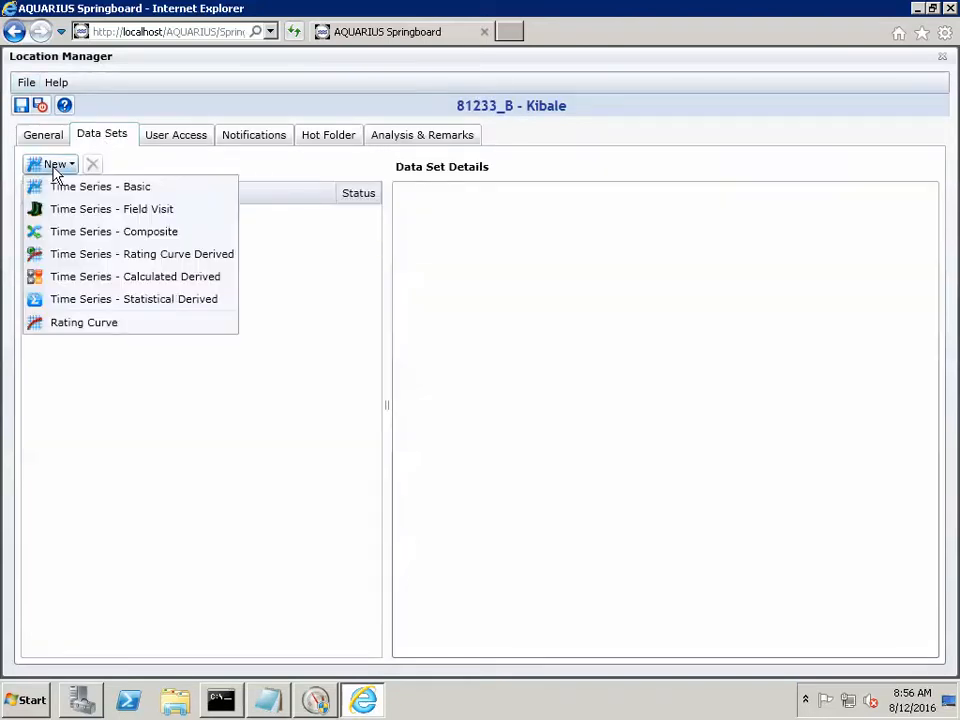
pyautogui.click(85, 323)
# - Label the rating curve "all" and set its input parameter to Stage in m
pyautogui.click(558, 263)
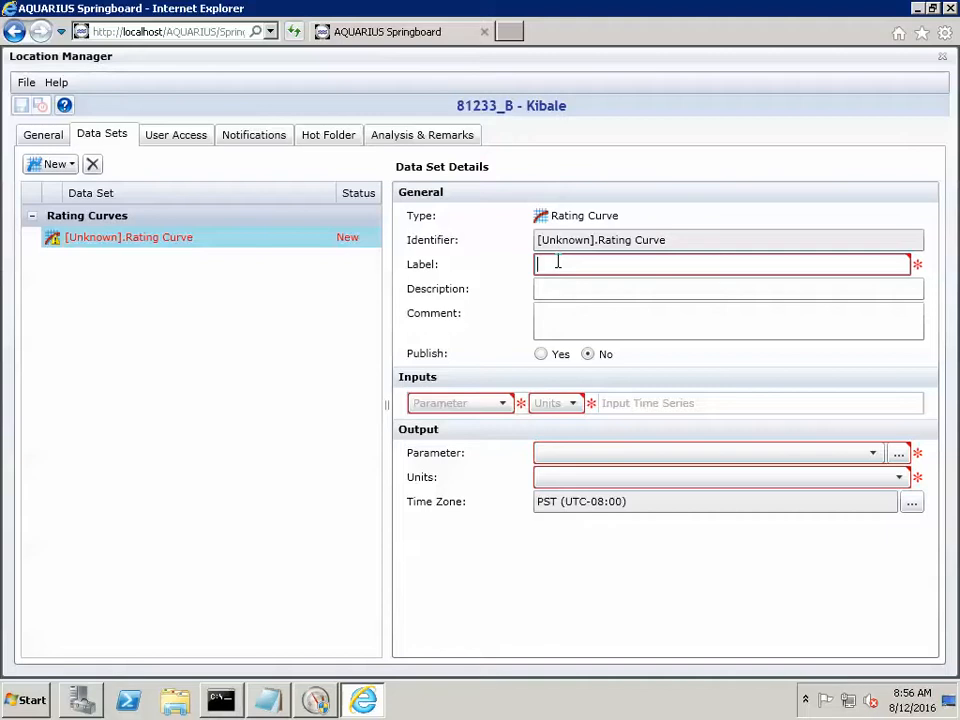
pyautogui.write('a')
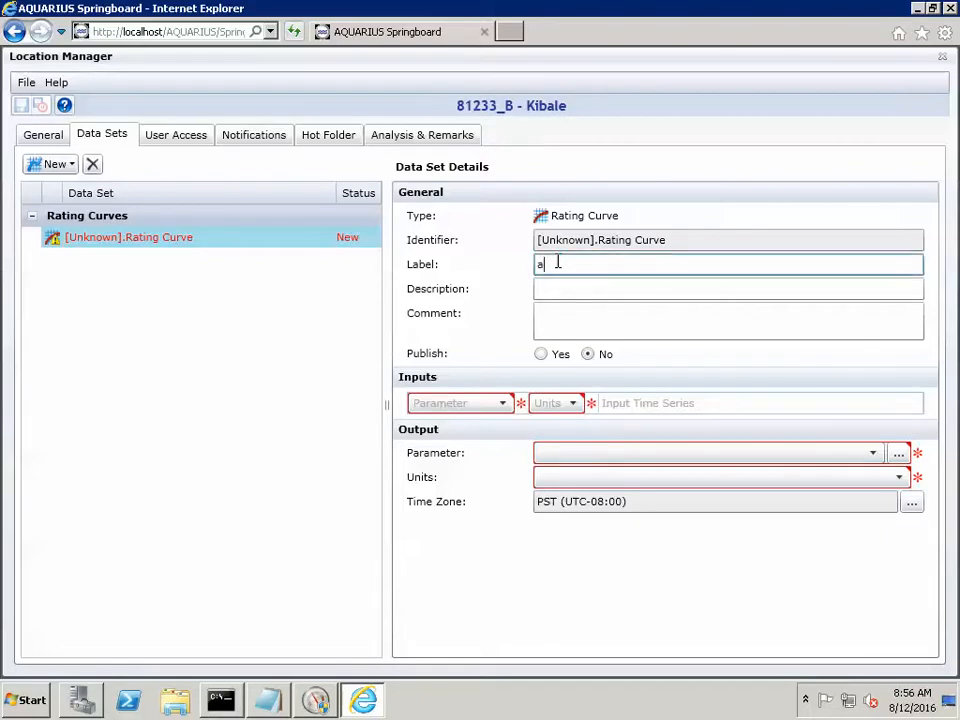
pyautogui.write('ll')
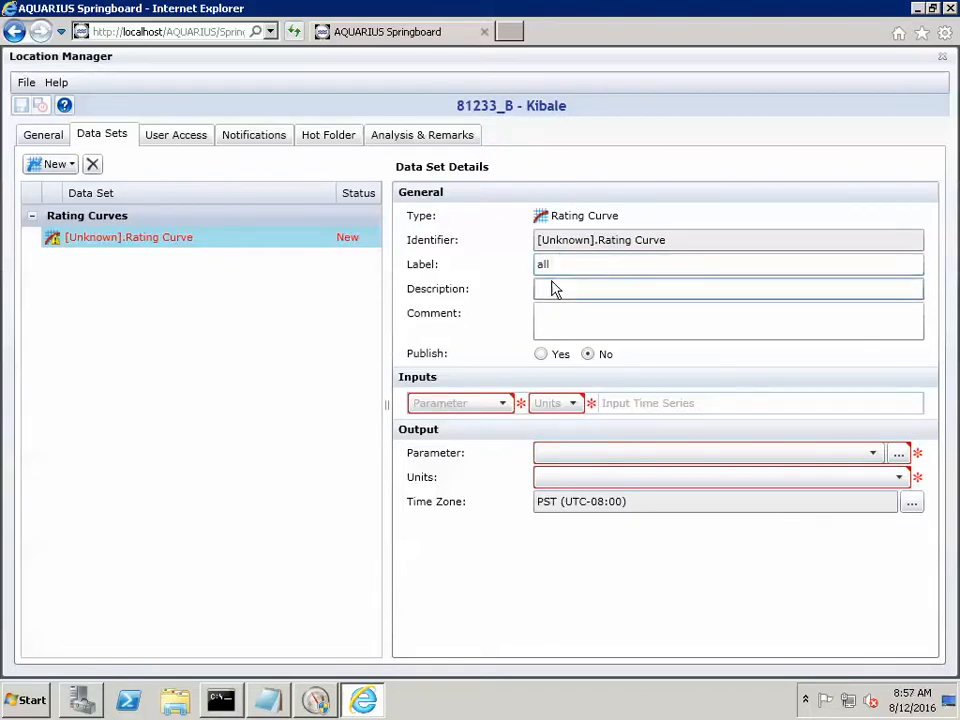
pyautogui.click(565, 315)
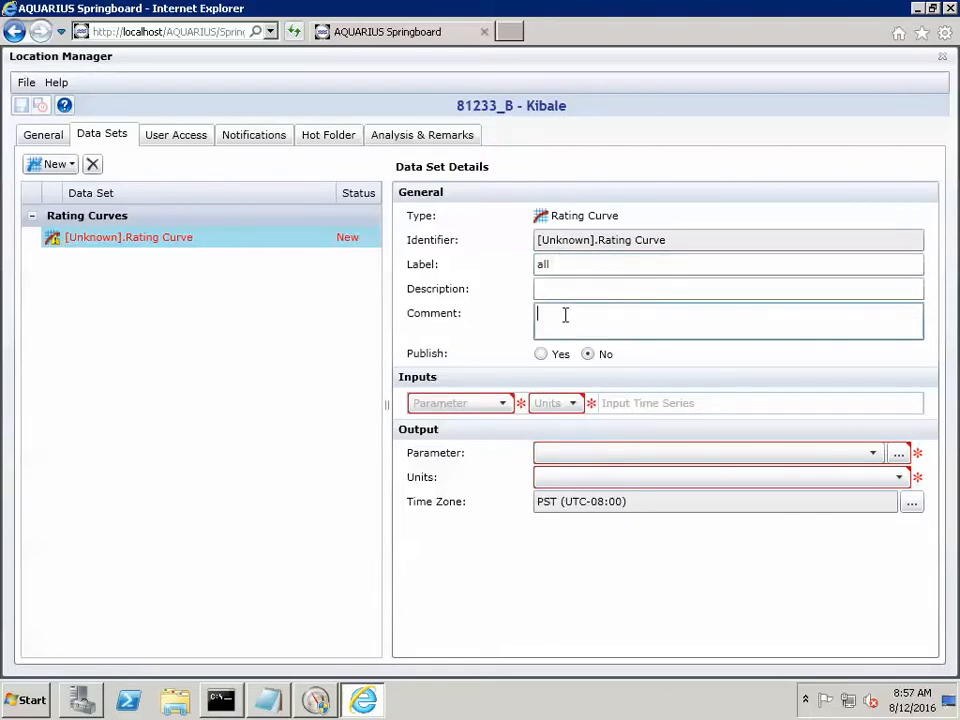
pyautogui.click(506, 403)
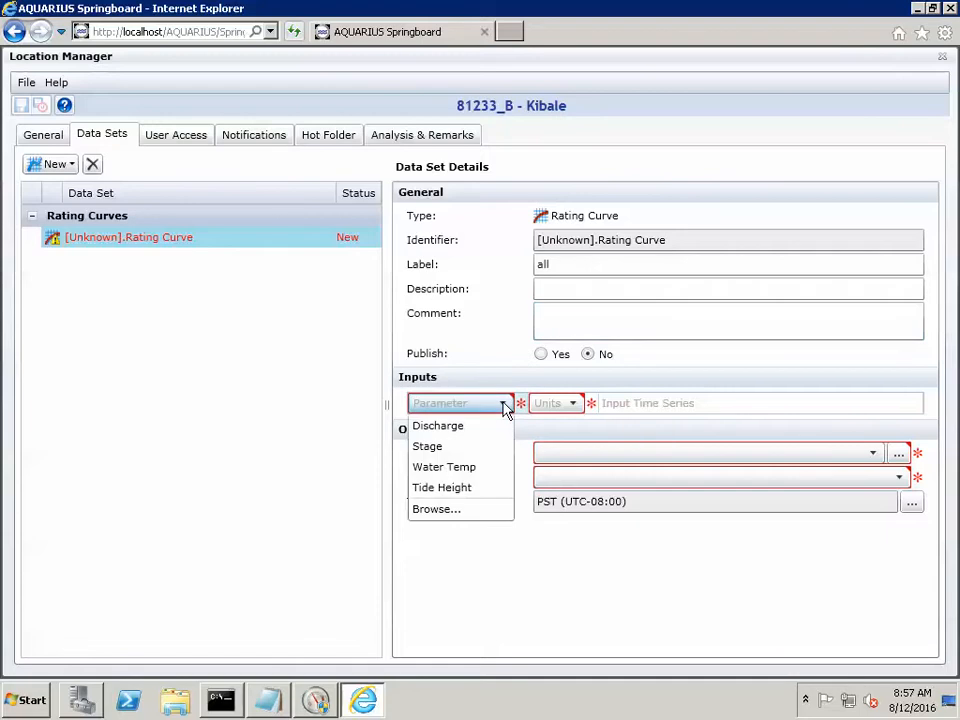
pyautogui.click(455, 449)
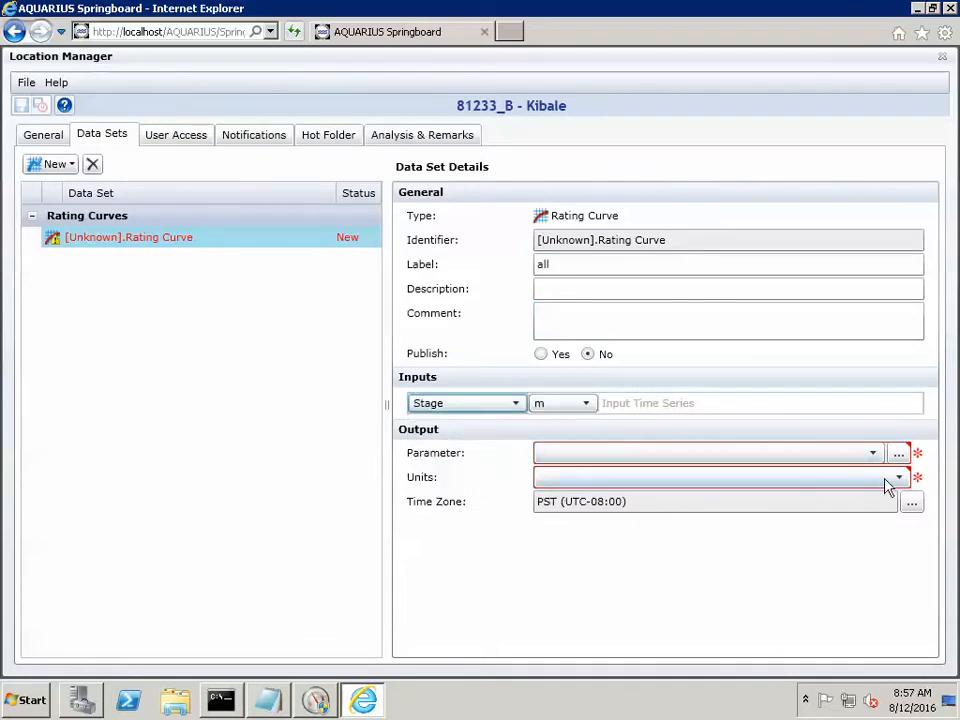
# - Search for "discharge", set Discharge under Volumetric Flow as the output parameter, then save and close the location
pyautogui.click(899, 453)
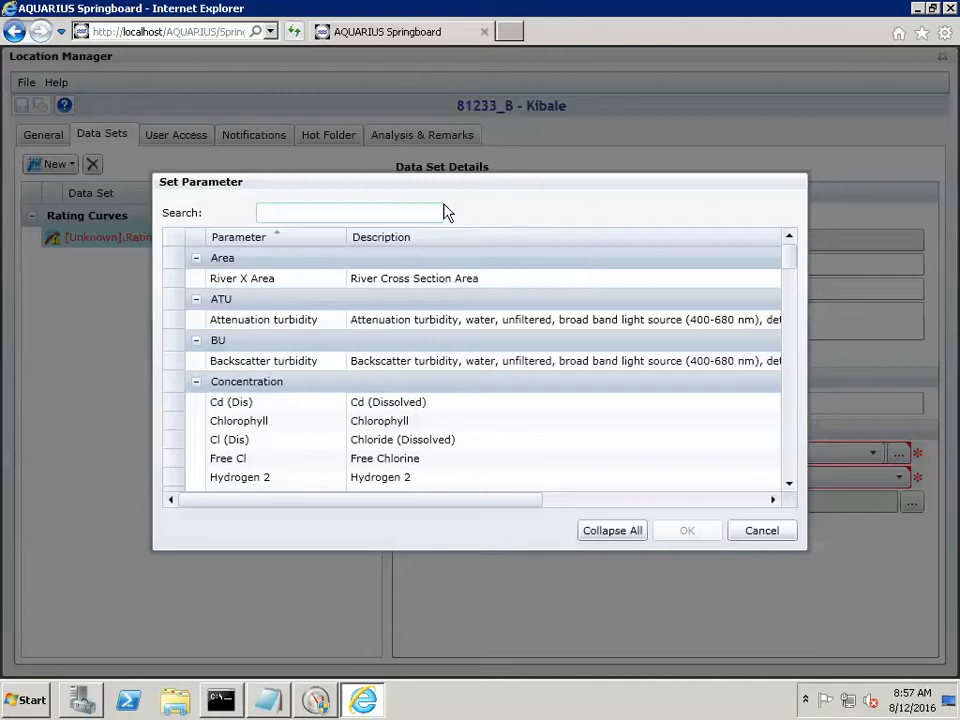
pyautogui.write('discharge')
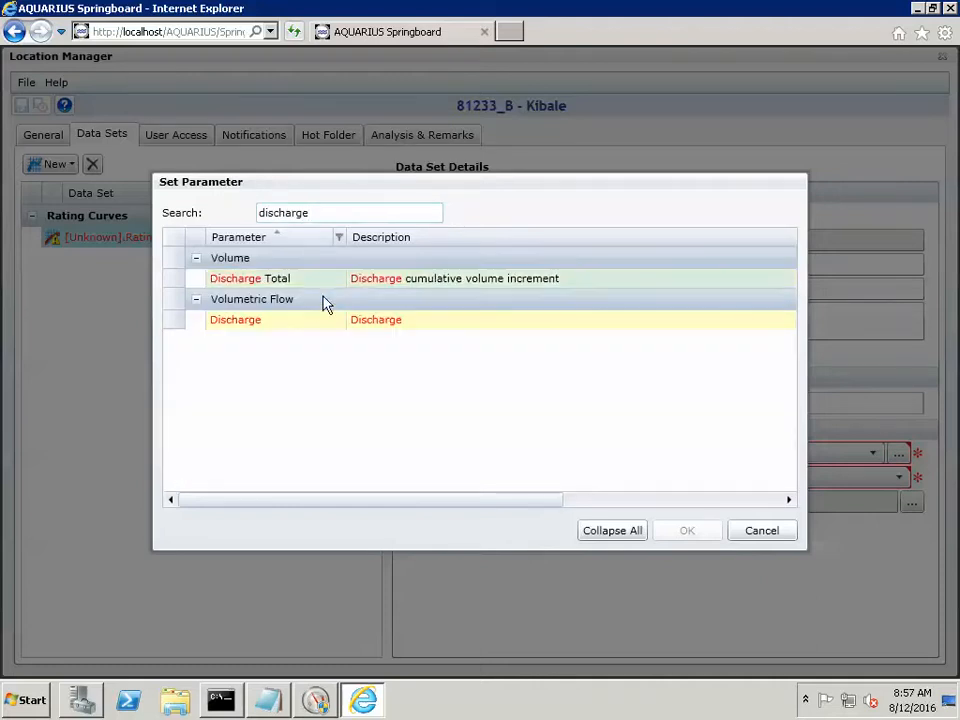
pyautogui.click(318, 320)
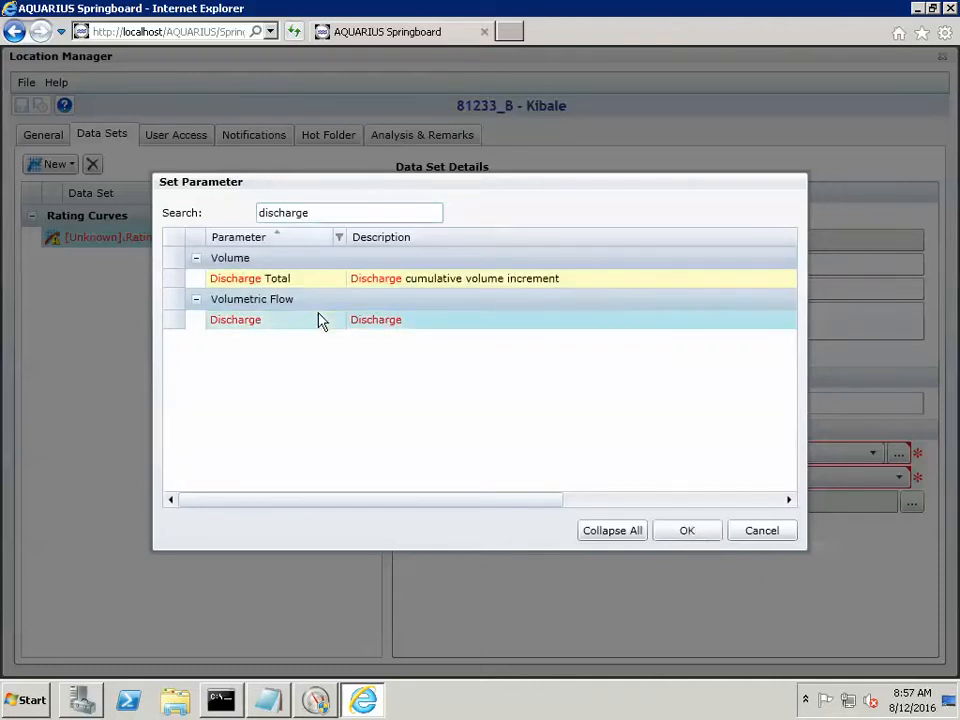
pyautogui.click(688, 530)
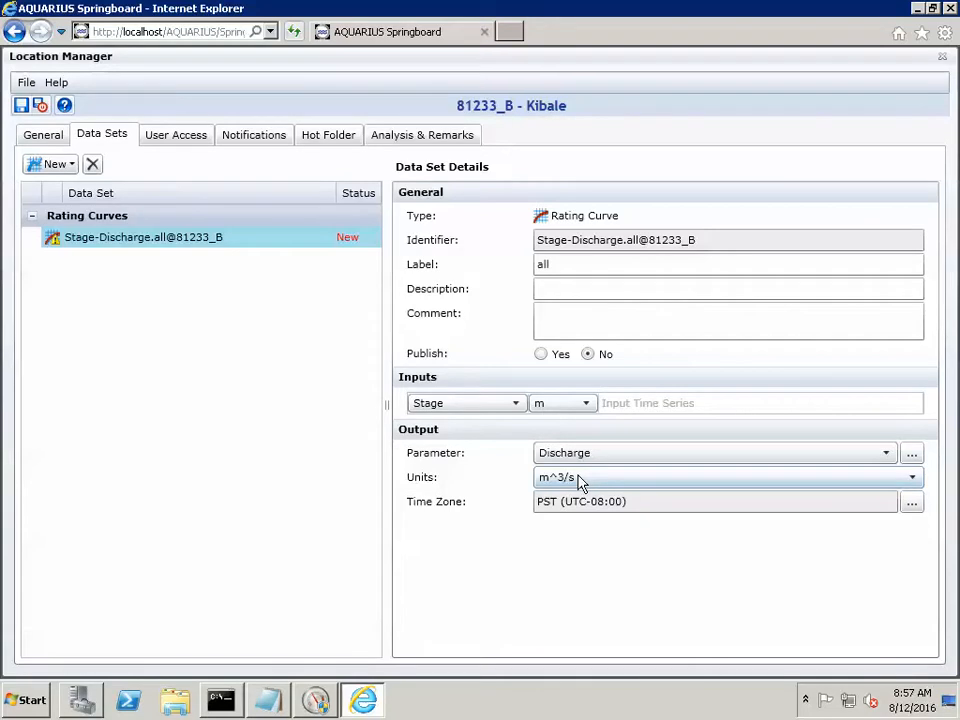
pyautogui.click(41, 106)
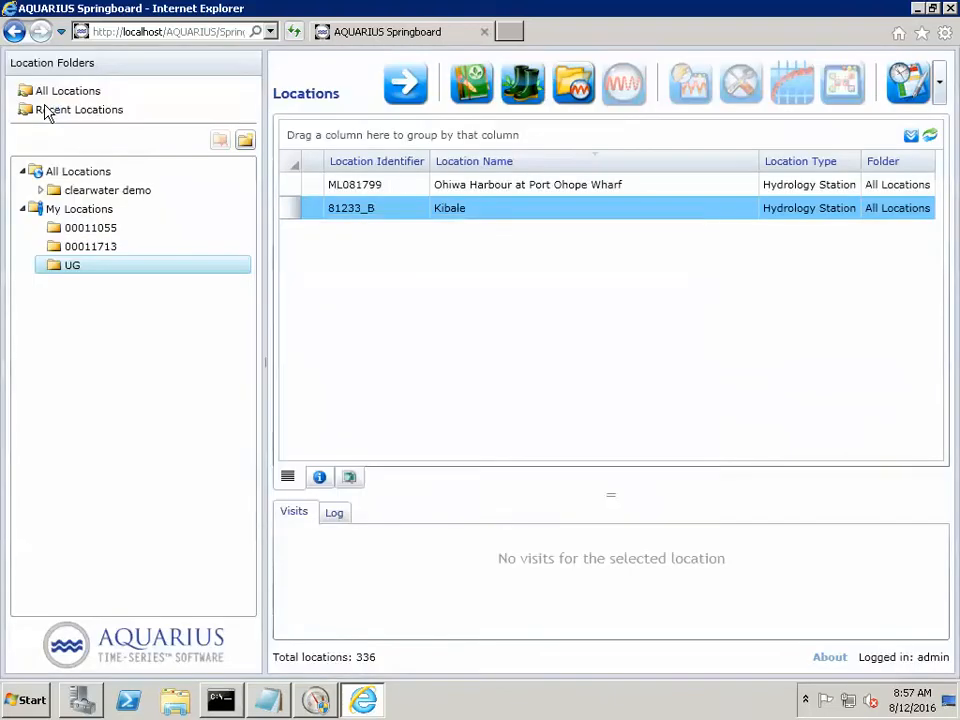
# - Show the Kibale location's data sets and open its field visits in the Field Visit Tool
pyautogui.click(379, 204)
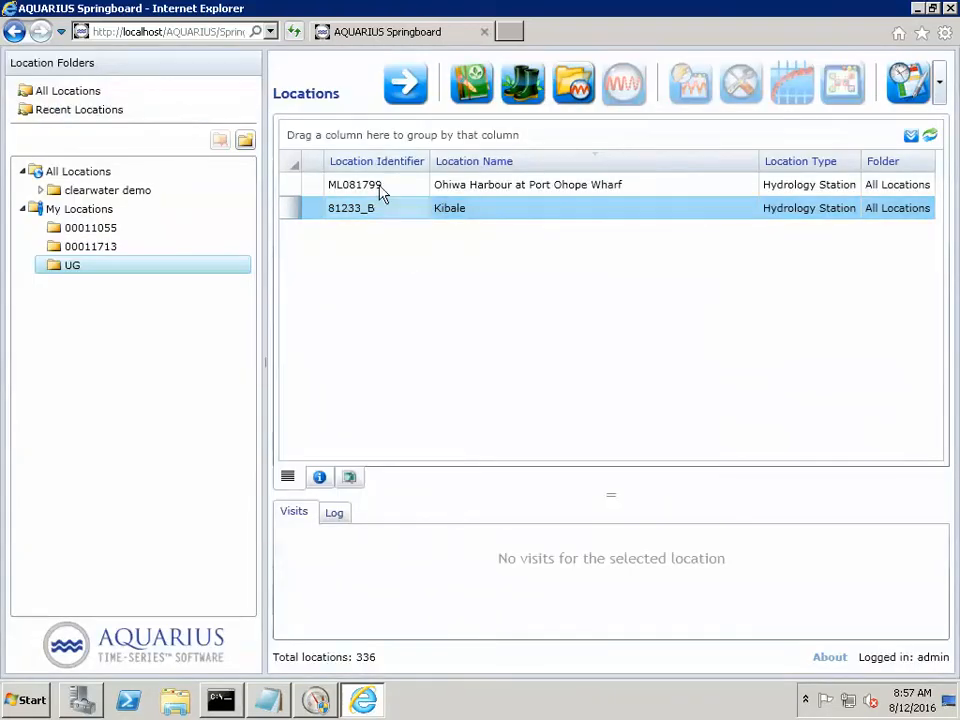
pyautogui.click(407, 93)
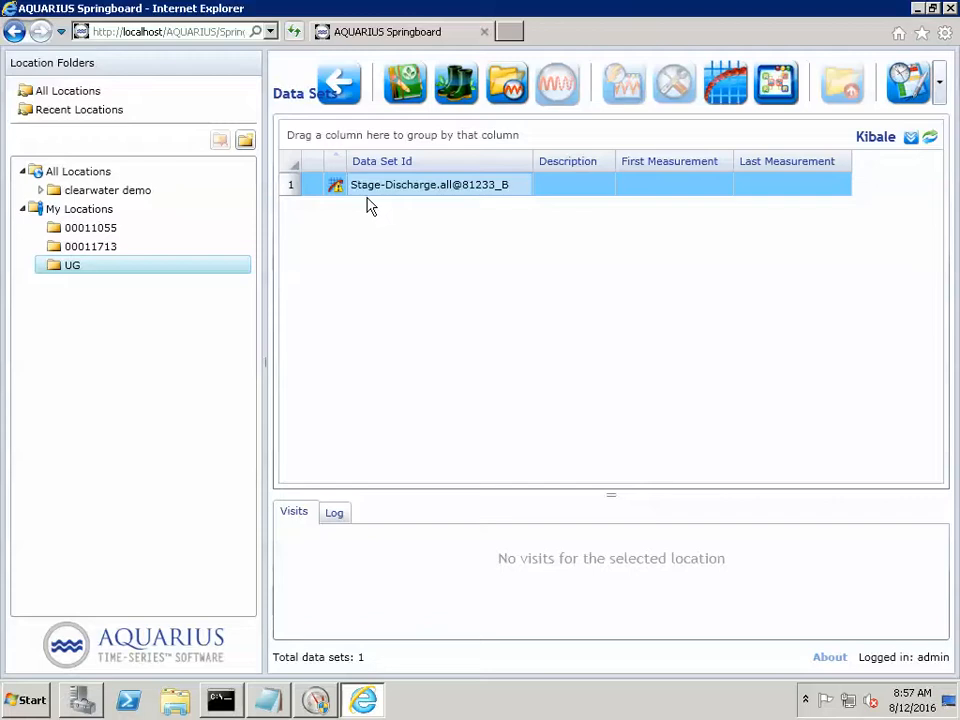
pyautogui.click(457, 85)
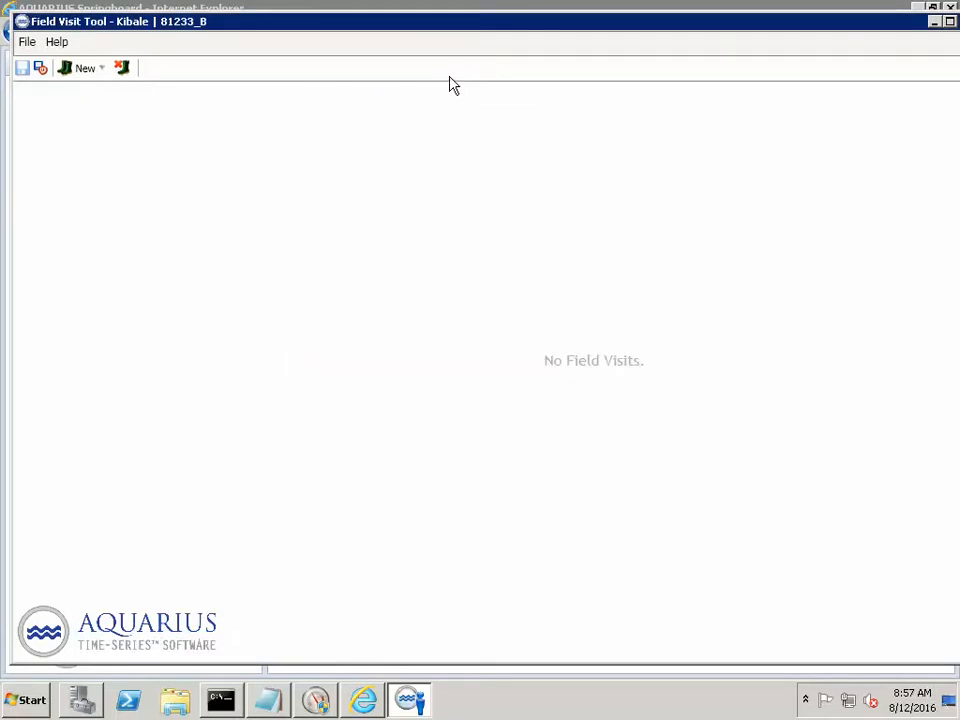
# - Start a new field visit import from the delimited file 81233_Kibale_Gaugings.CSV
pyautogui.click(95, 78)
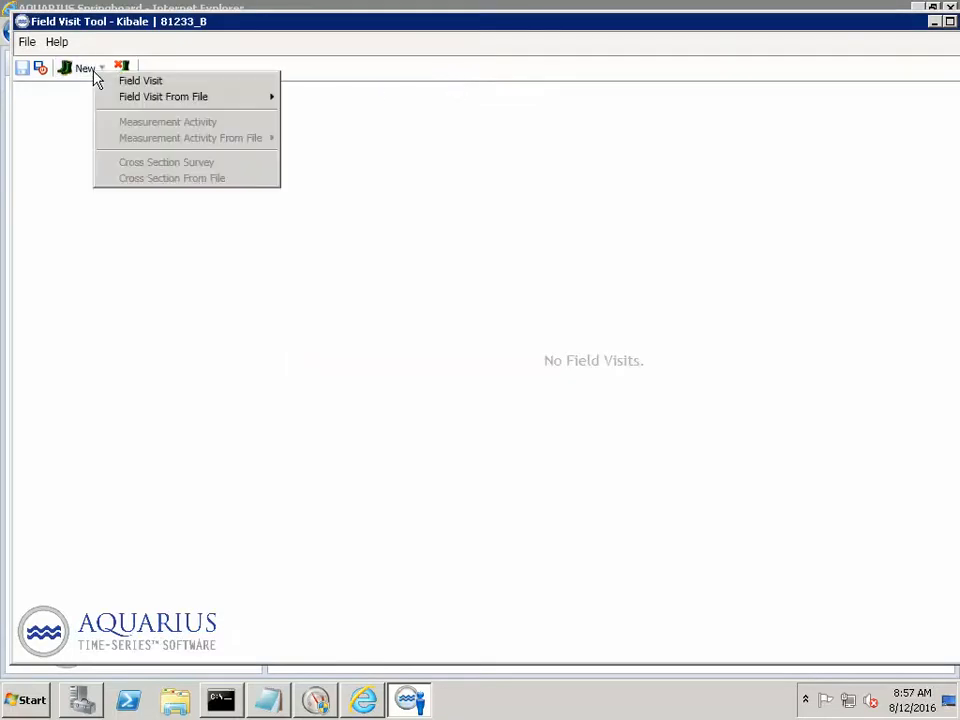
pyautogui.moveTo(145, 104)
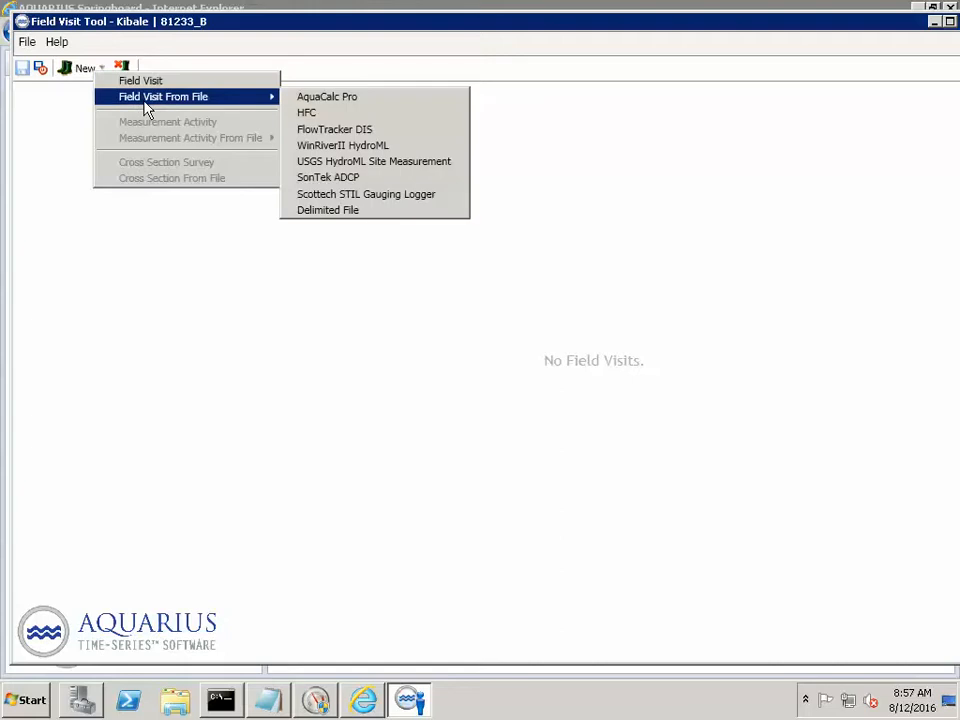
pyautogui.click(336, 212)
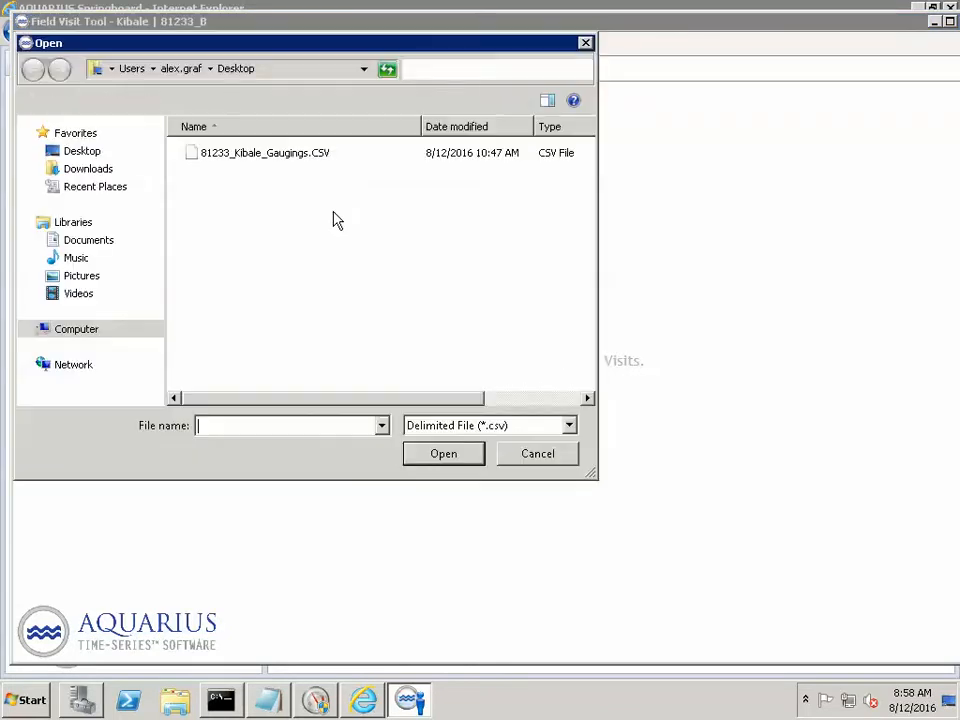
pyautogui.click(290, 158)
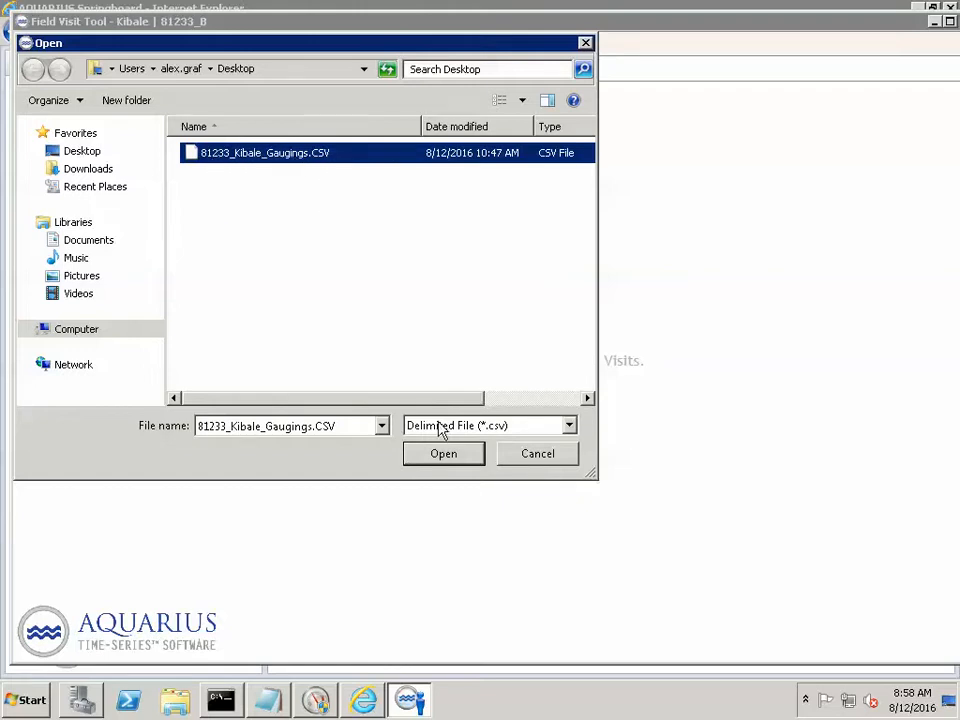
pyautogui.click(455, 461)
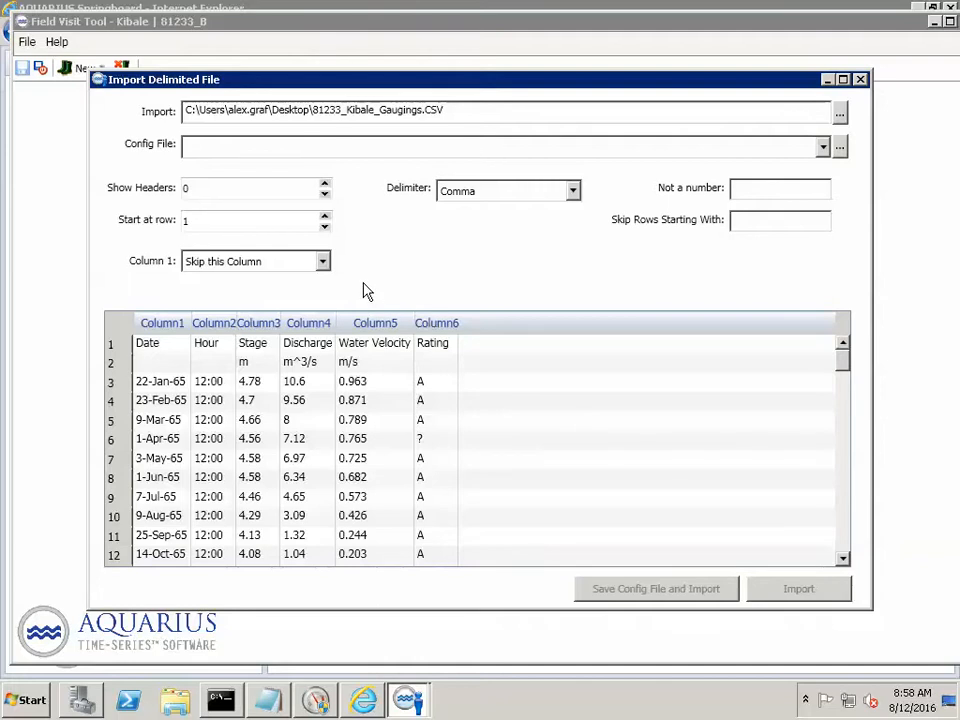
# - Set the import to start at row 3 and show 2 header rows
pyautogui.click(324, 215)
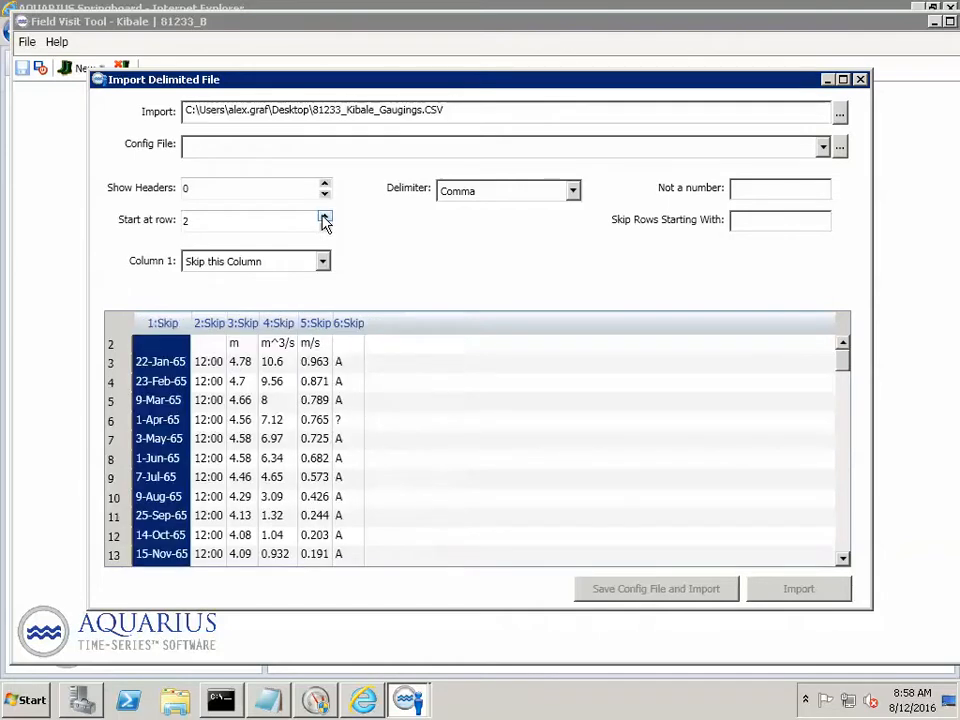
pyautogui.click(324, 215)
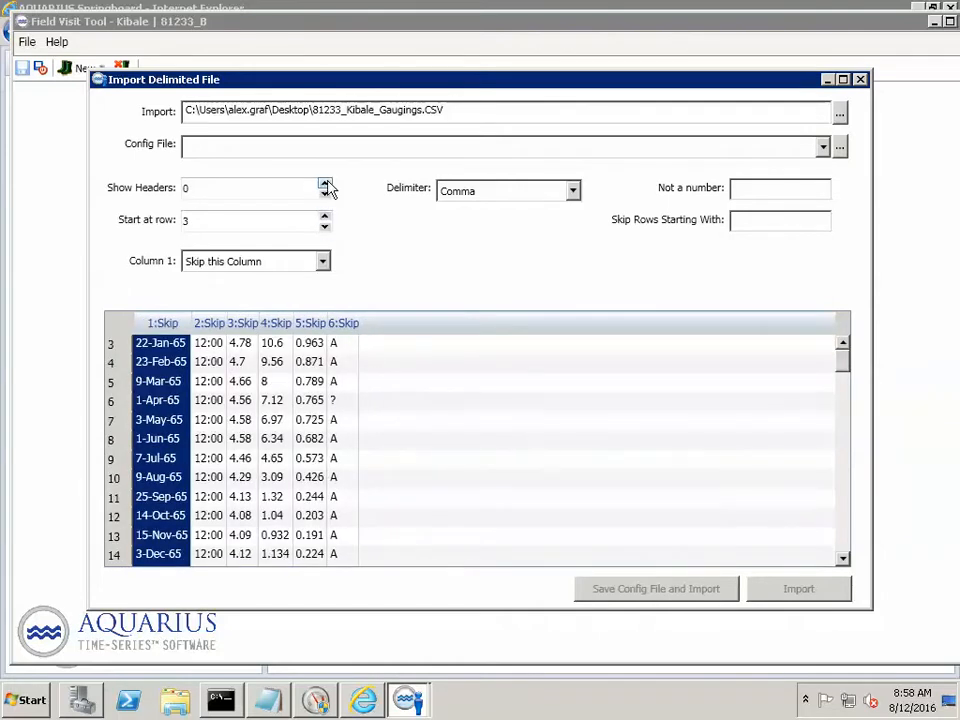
pyautogui.click(324, 184)
pyautogui.click(324, 184)
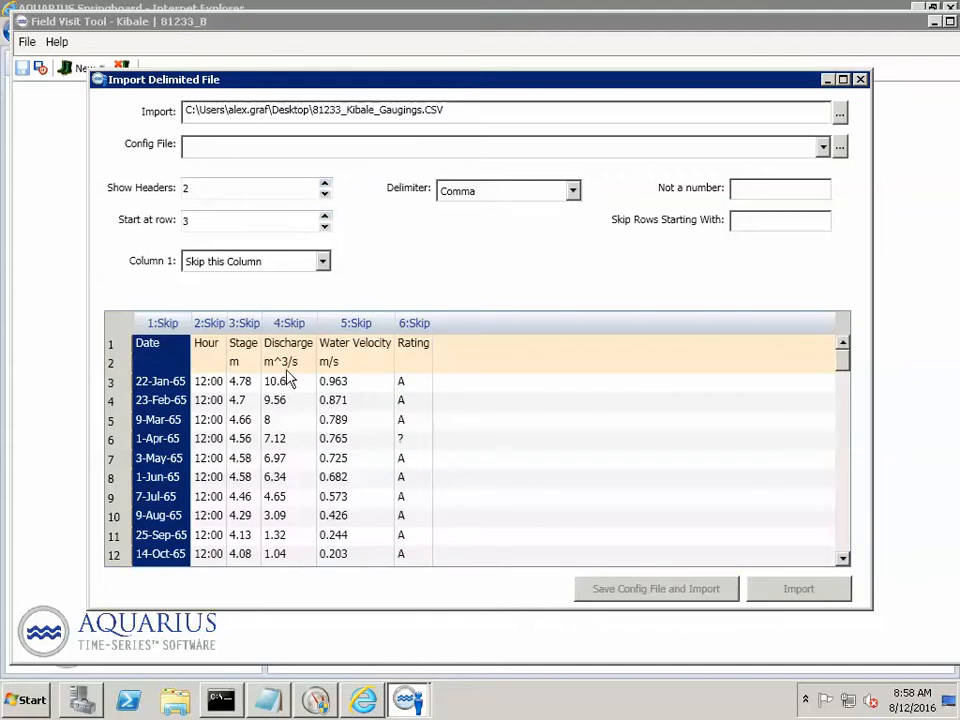
# - Define column 1, the date column, as Date/Time using the dd-mmm-yyyy HH:MM:SS format
pyautogui.click(179, 422)
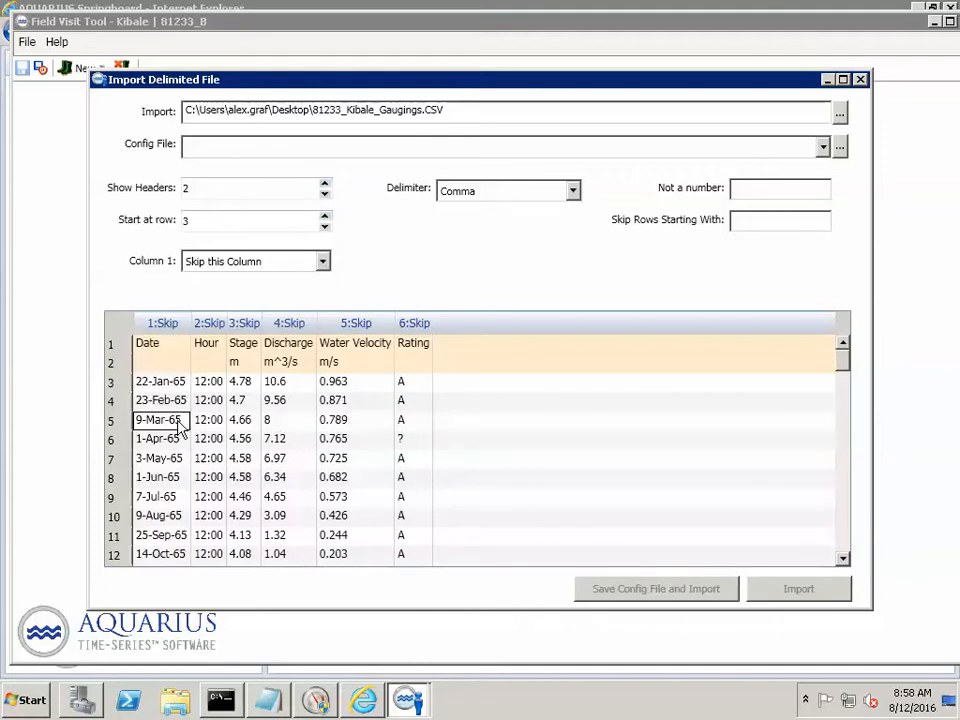
pyautogui.click(171, 399)
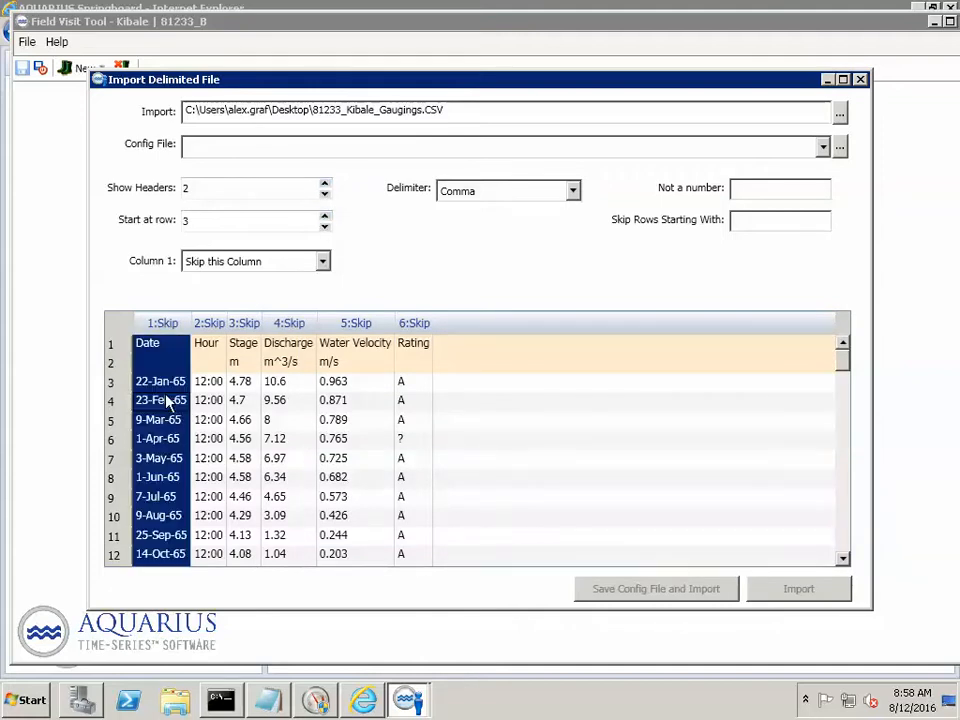
pyautogui.click(323, 261)
pyautogui.click(230, 293)
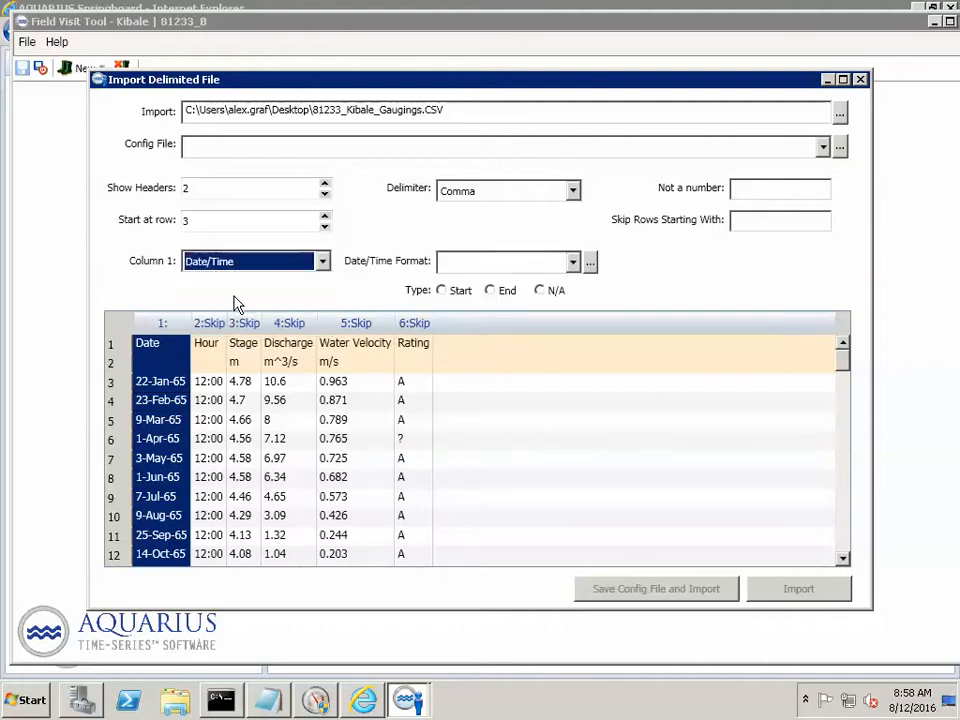
pyautogui.click(590, 261)
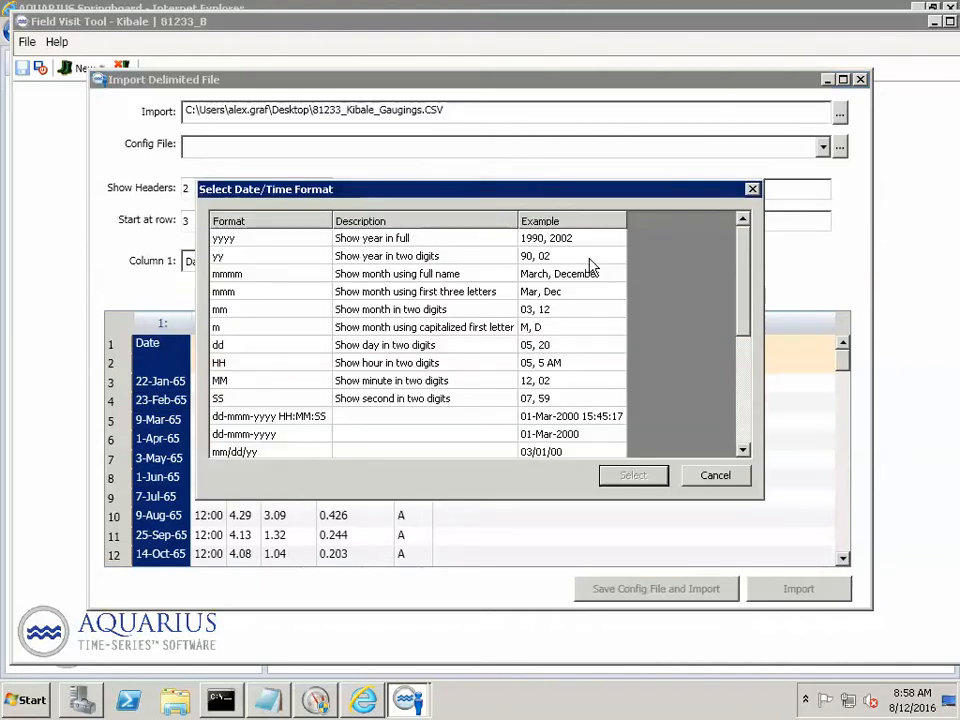
pyautogui.click(300, 416)
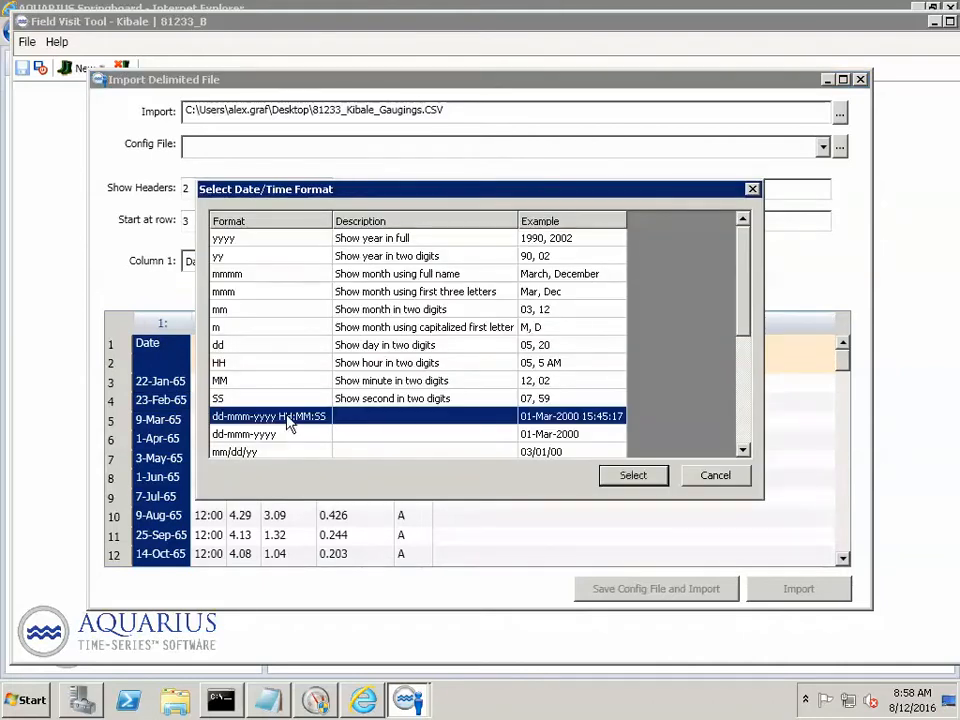
pyautogui.click(640, 478)
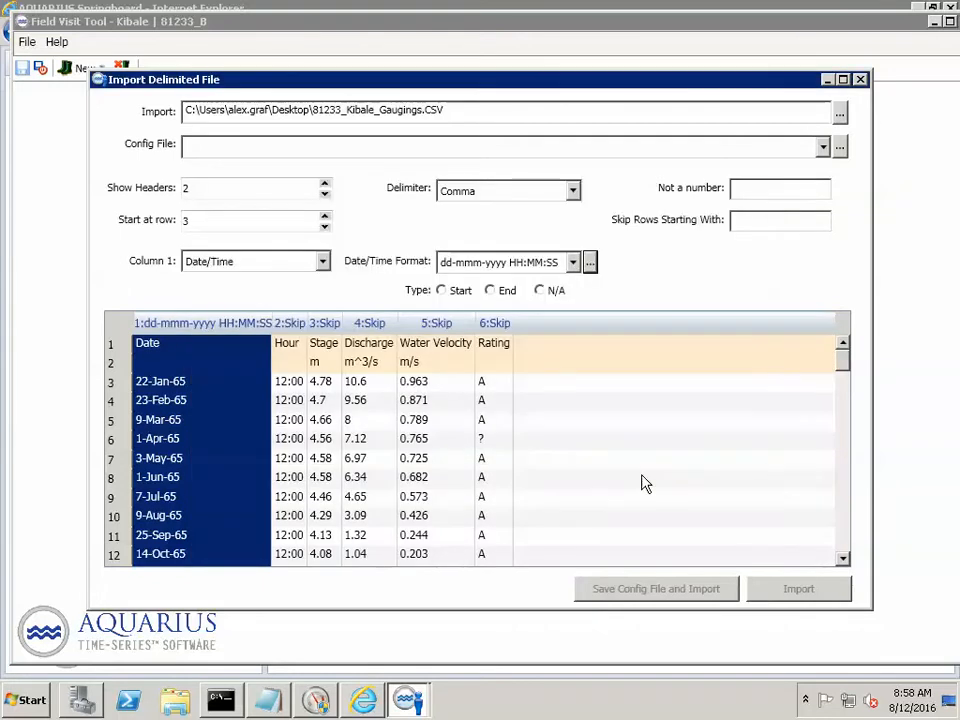
# - Shorten the date column's format to dd-mmm-yy, with a two-digit year and no time part
pyautogui.click(509, 264)
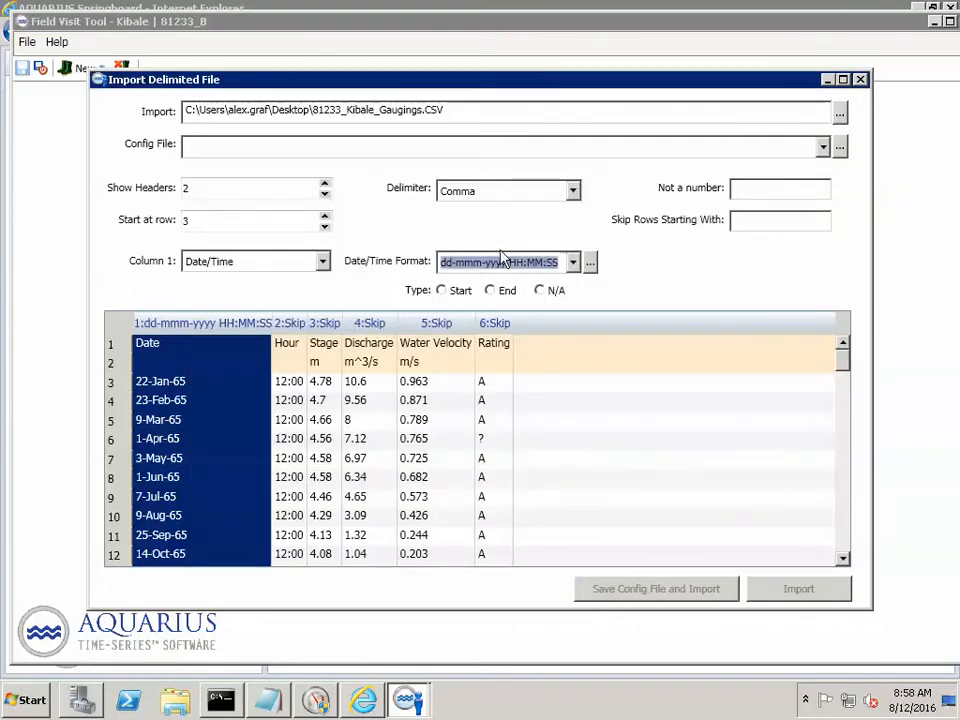
pyautogui.click(503, 261)
pyautogui.press('BackSpace')
pyautogui.press('BackSpace')
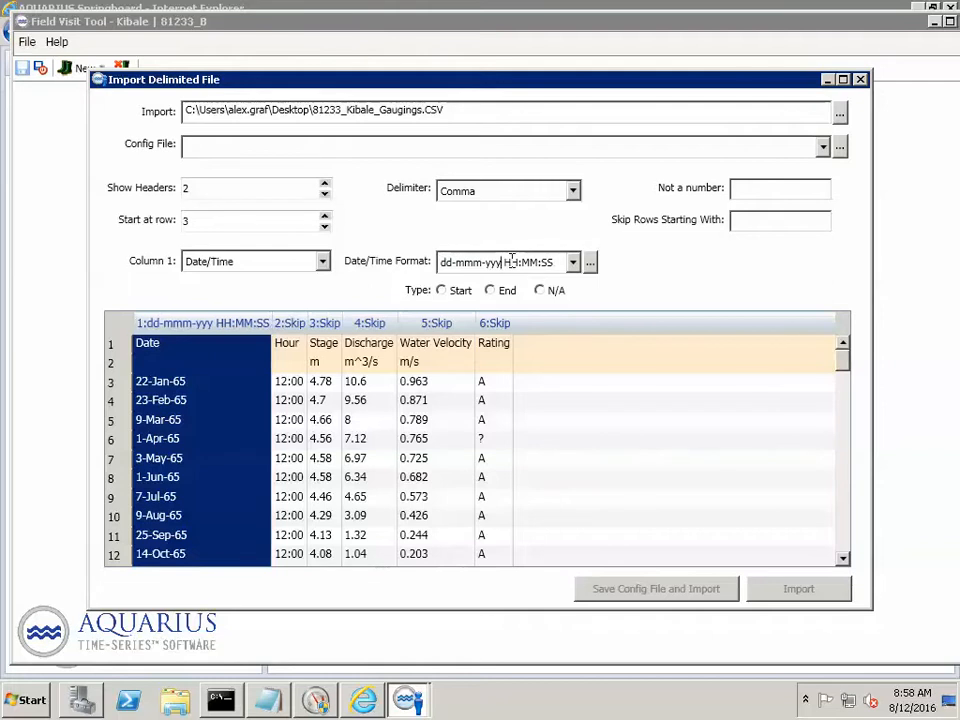
pyautogui.press('BackSpace')
pyautogui.press('BackSpace')
pyautogui.press('BackSpace')
pyautogui.press('BackSpace')
pyautogui.press('BackSpace')
pyautogui.press('BackSpace')
pyautogui.press('BackSpace')
pyautogui.press('BackSpace')
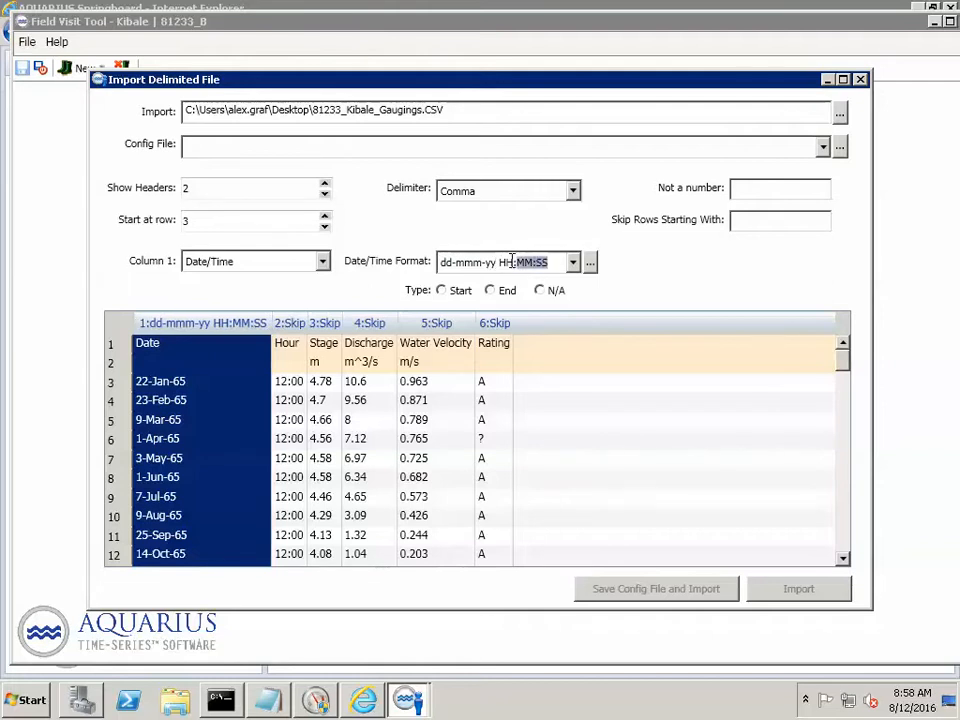
pyautogui.press('BackSpace')
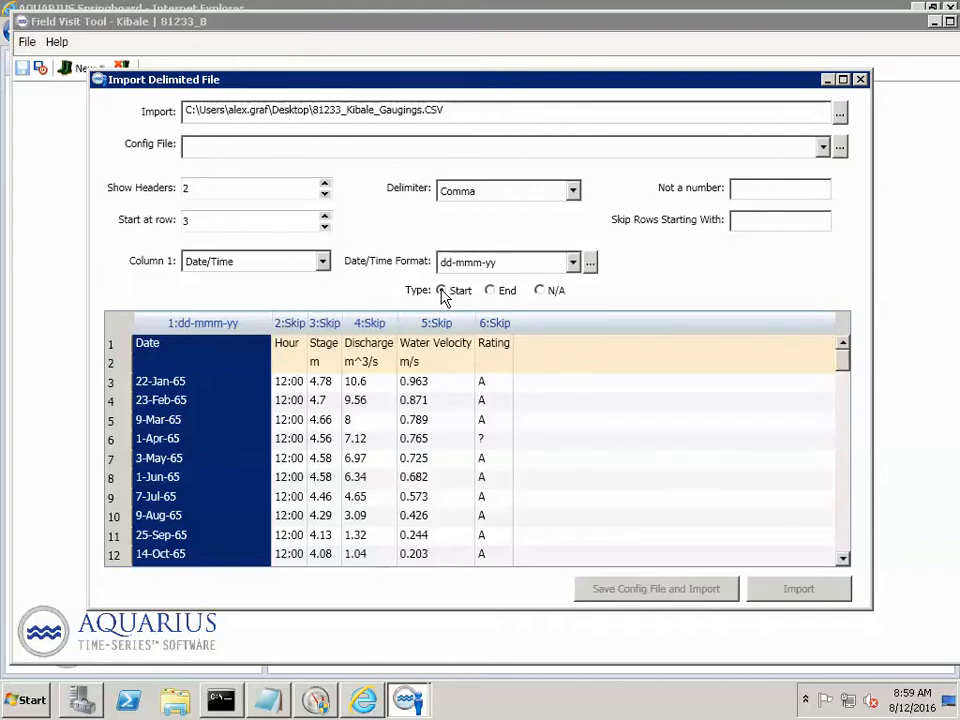
# - Define column 3 of the import as Data Values for the Stage parameter, with m as its unit
pyautogui.click(288, 419)
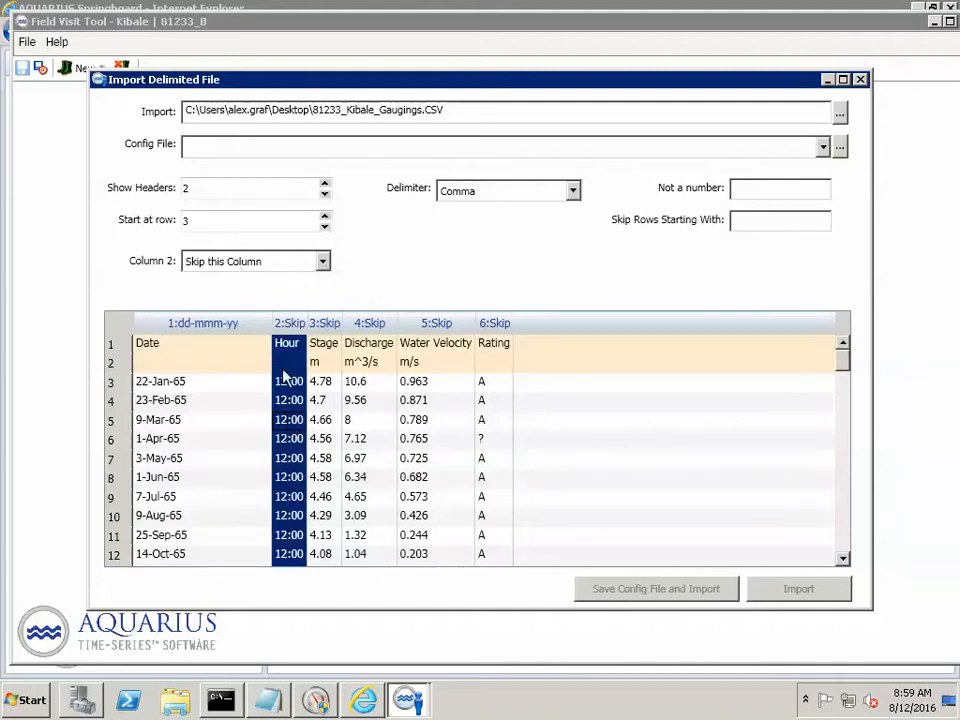
pyautogui.click(318, 400)
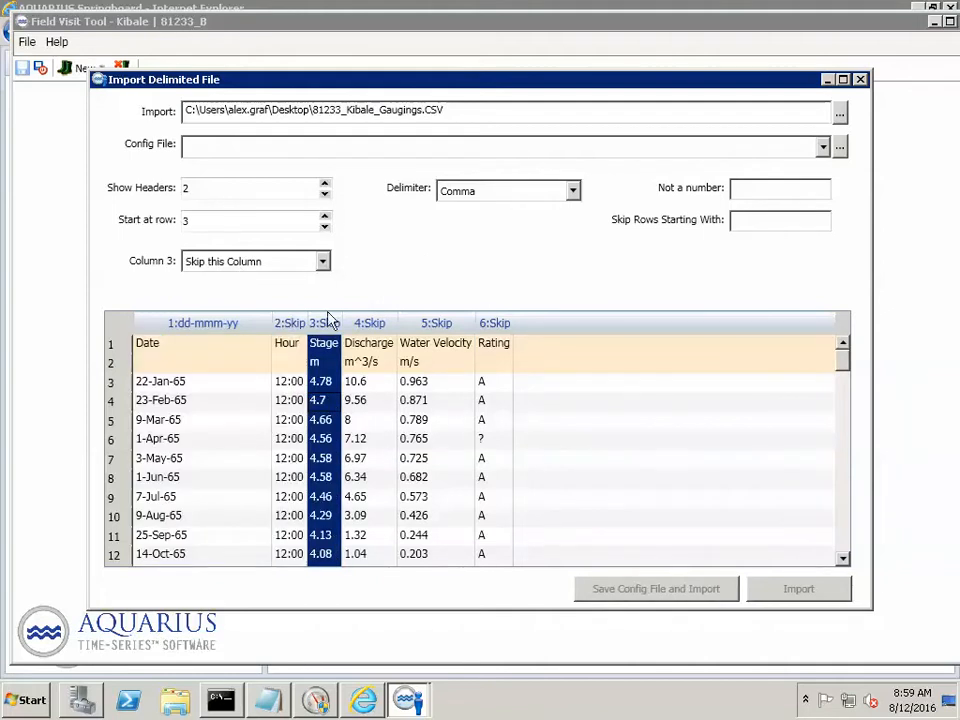
pyautogui.click(324, 263)
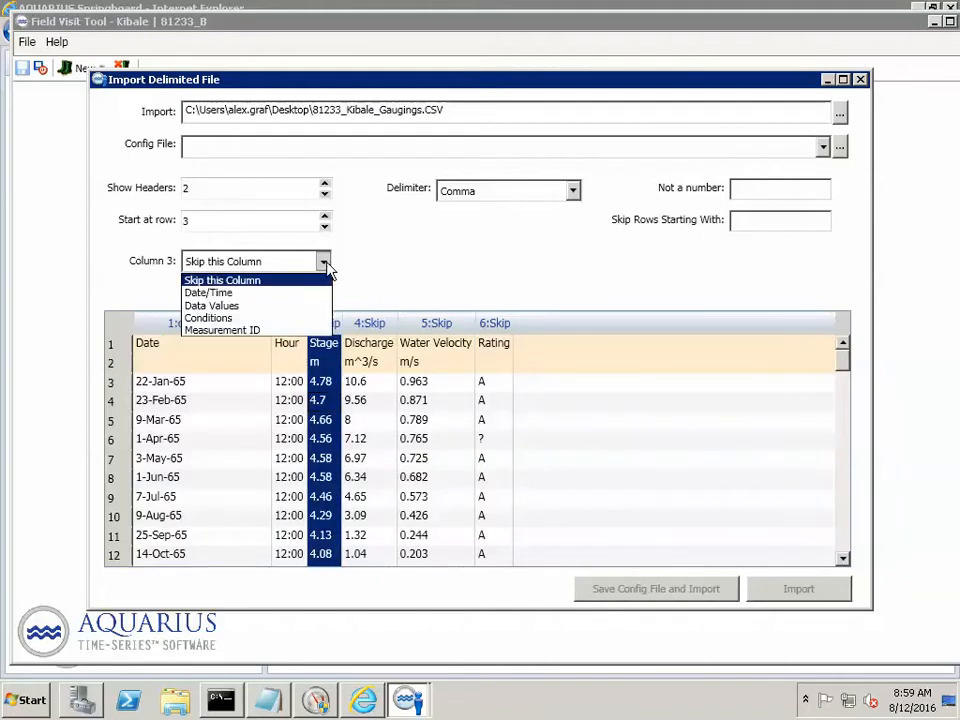
pyautogui.click(238, 313)
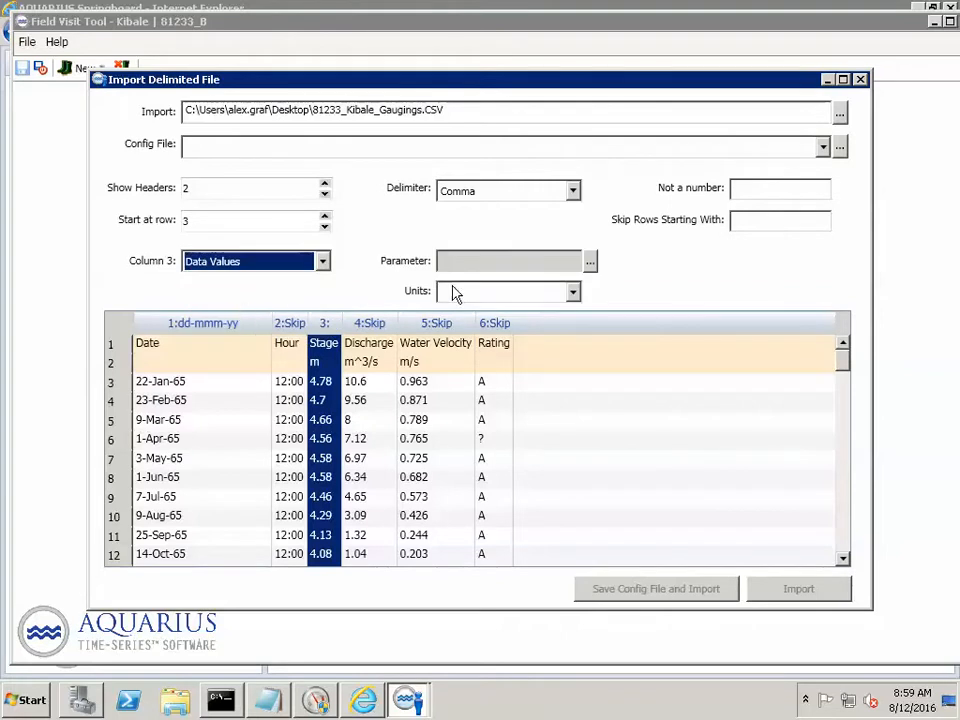
pyautogui.click(591, 262)
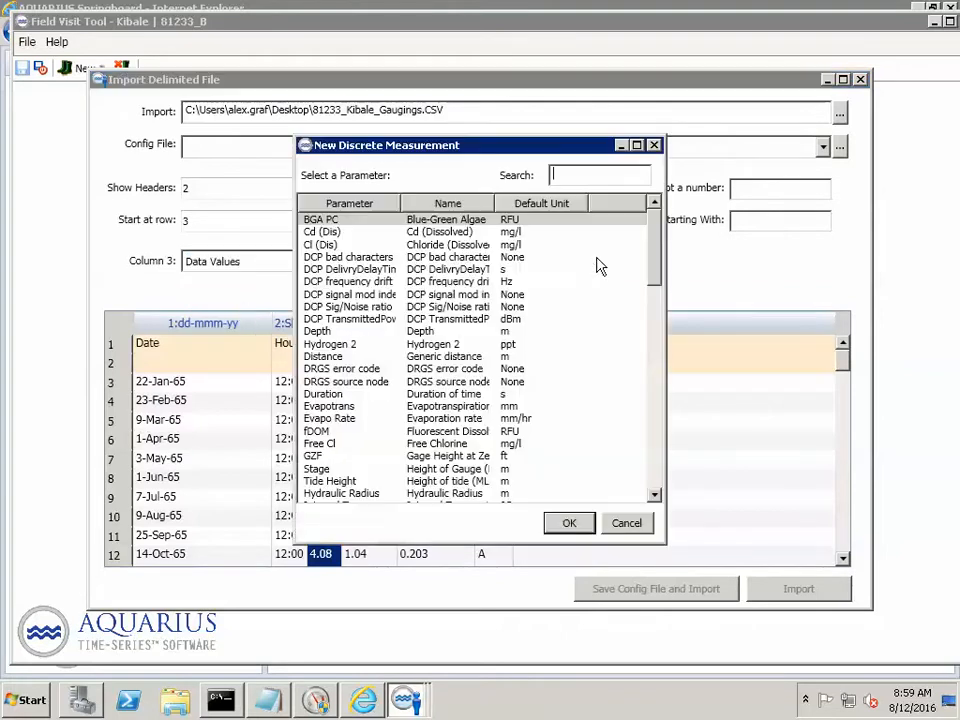
pyautogui.write('stage')
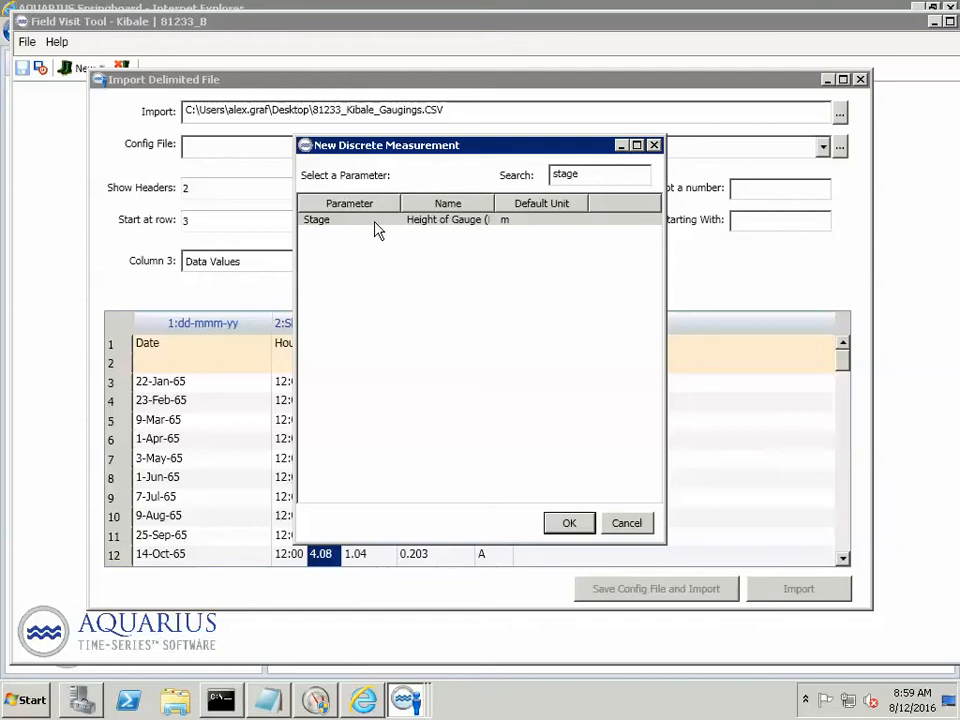
pyautogui.doubleClick(376, 222)
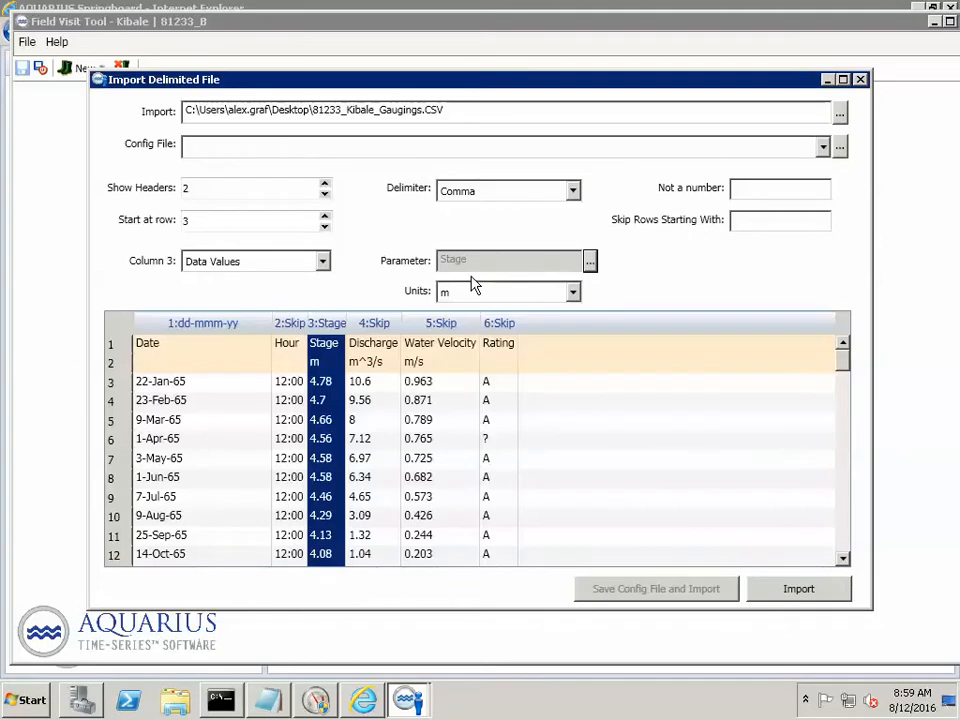
# - Define column 4 as Data Values for the Discharge parameter, in m^3/s
pyautogui.click(384, 362)
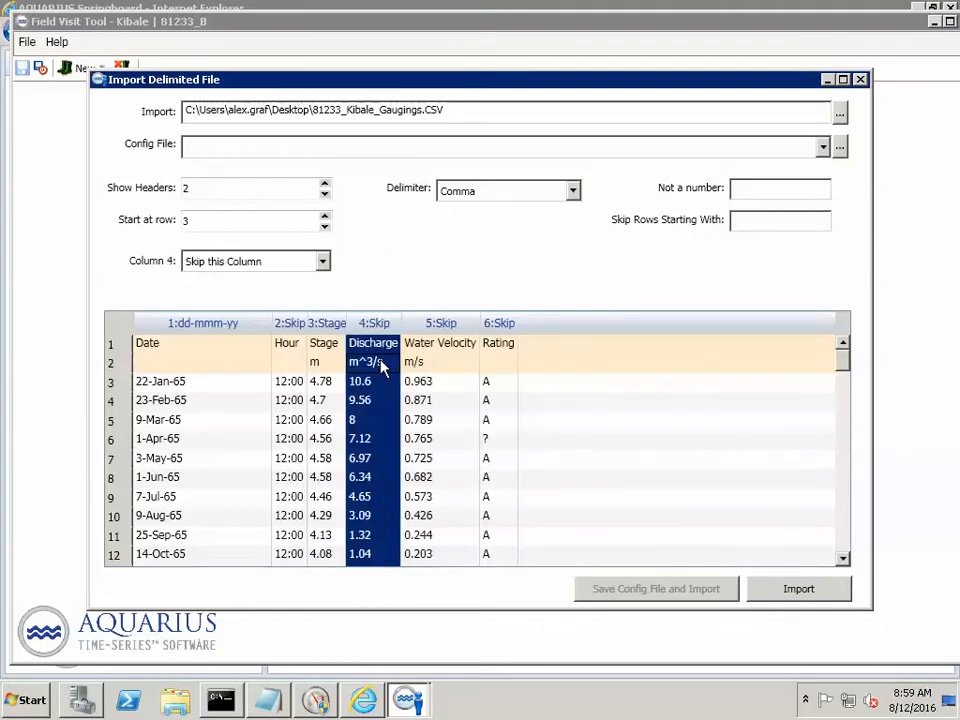
pyautogui.click(324, 263)
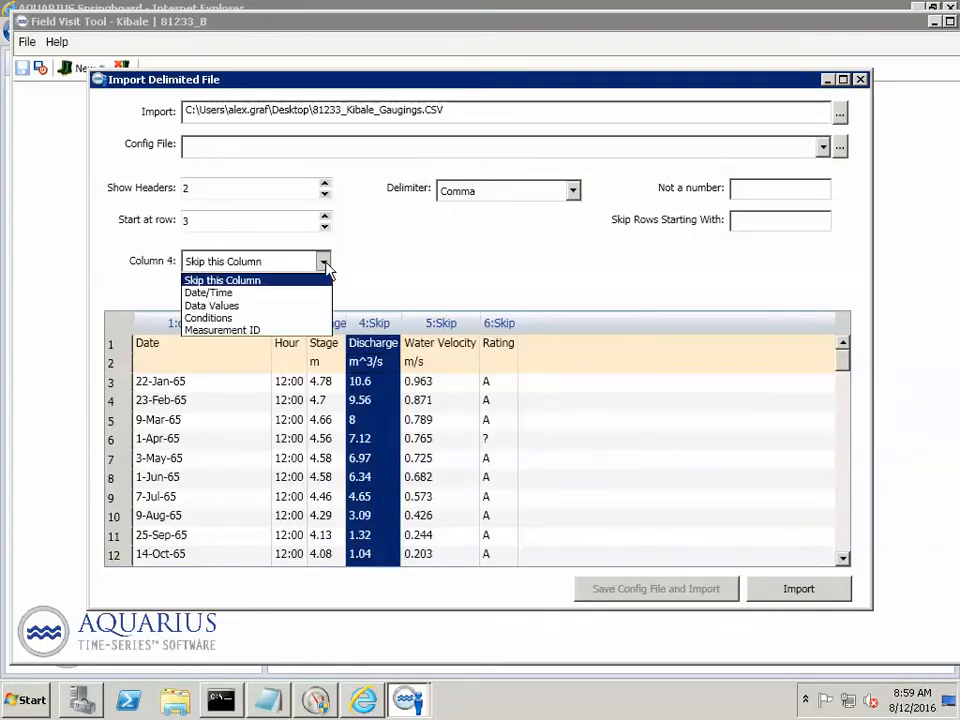
pyautogui.click(265, 305)
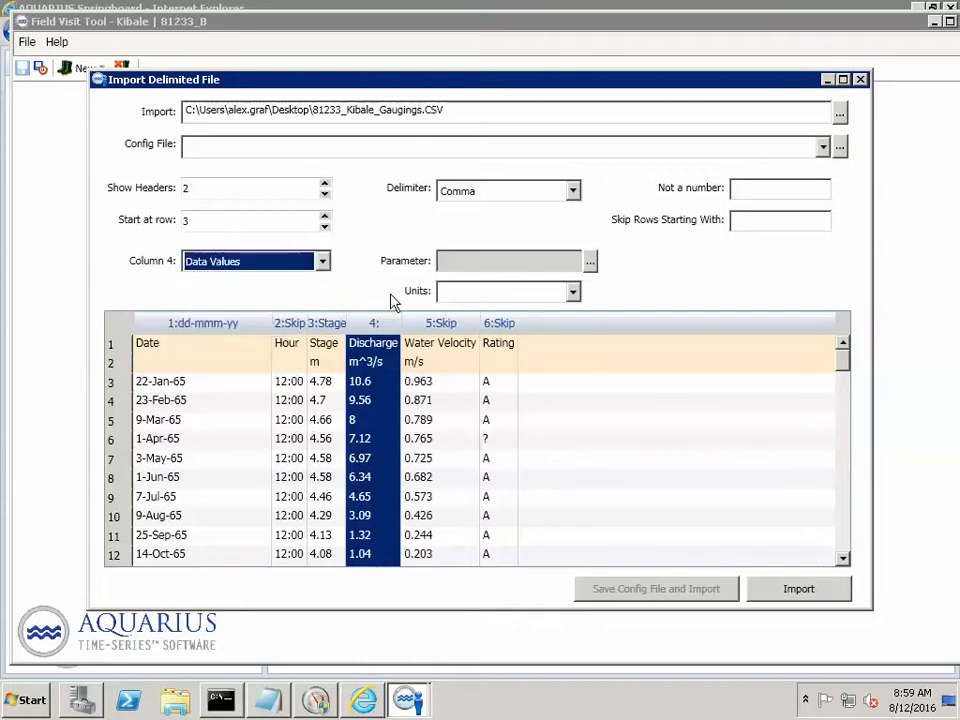
pyautogui.click(590, 261)
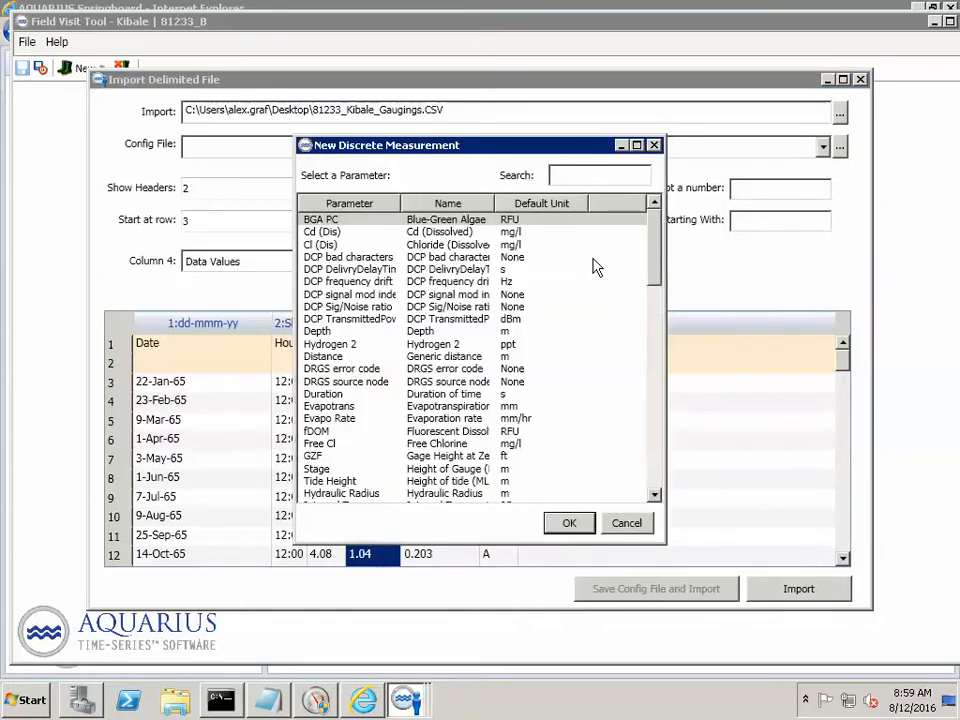
pyautogui.write('discharge')
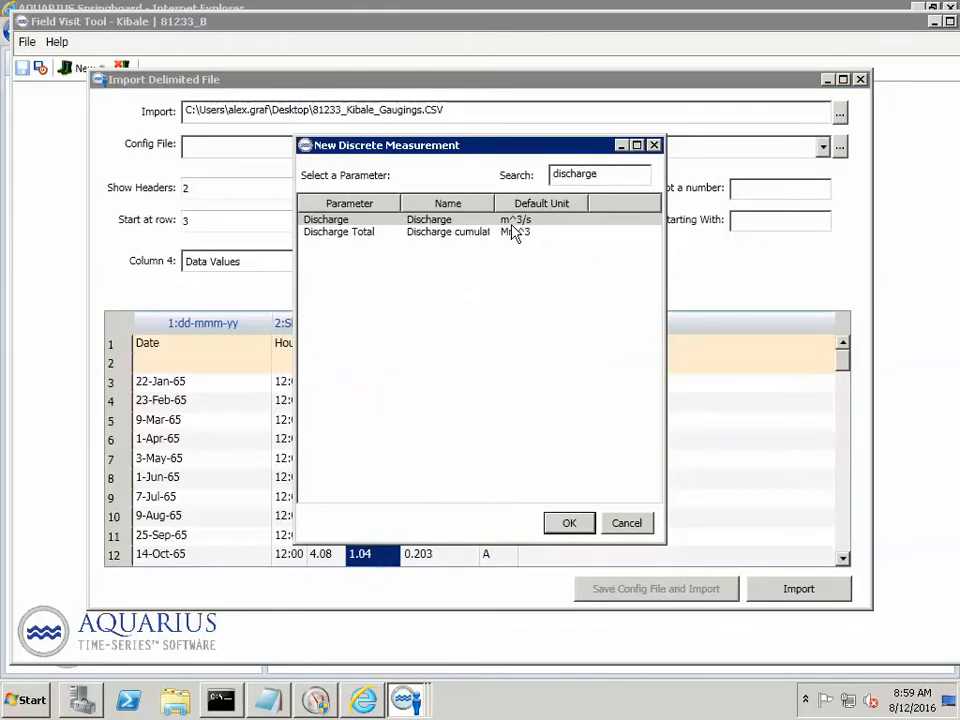
pyautogui.doubleClick(512, 221)
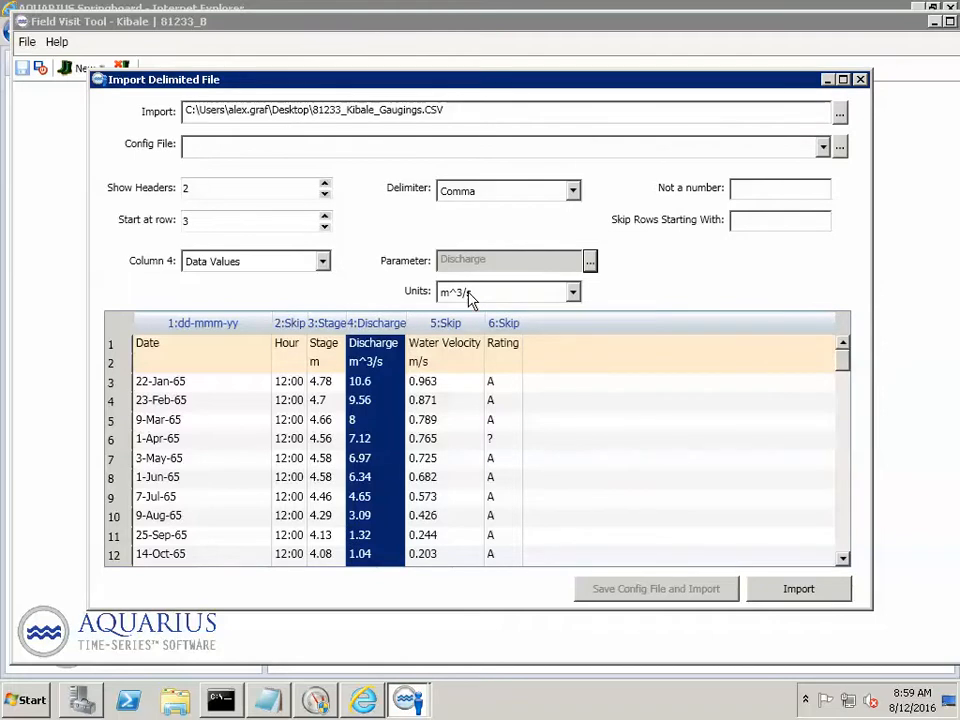
# - Define column 5 as Data Values for the Water Velocity parameter, in m/s
pyautogui.click(448, 381)
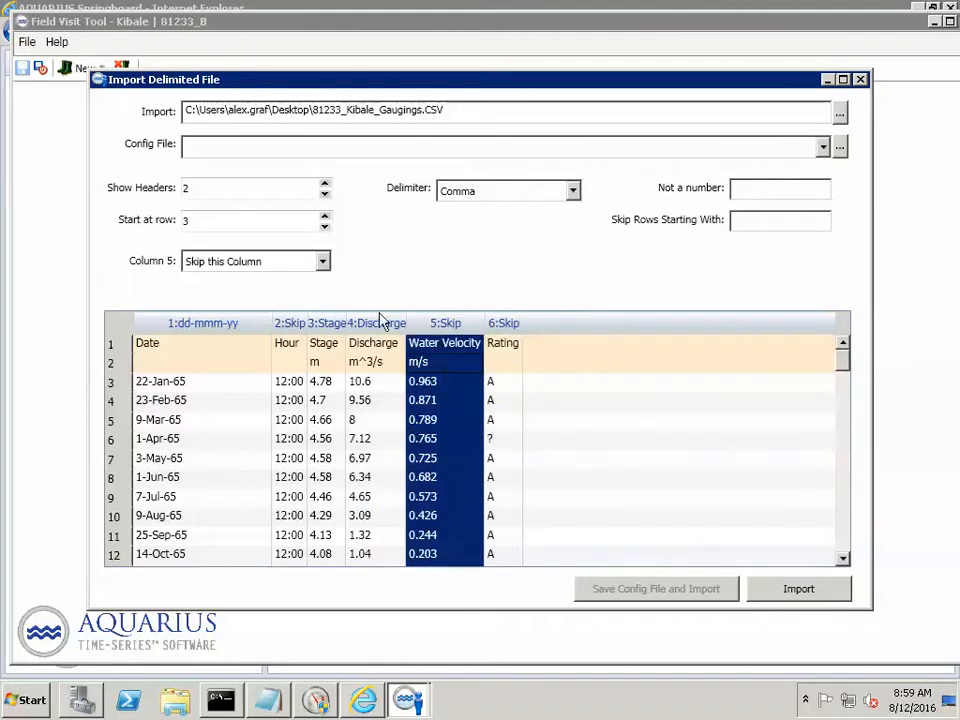
pyautogui.click(322, 261)
pyautogui.click(251, 305)
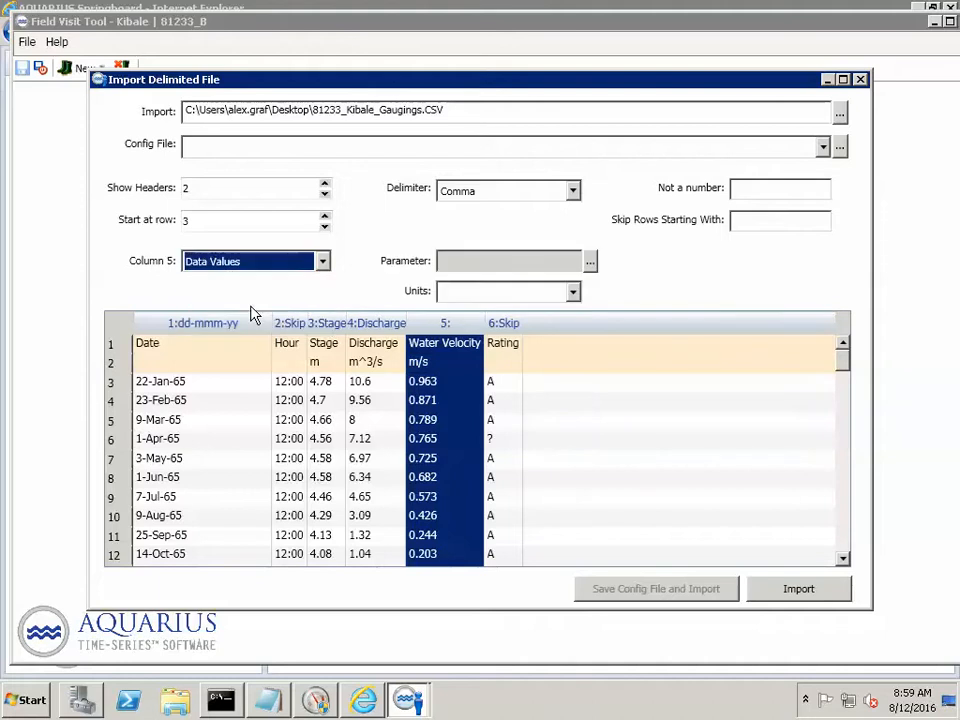
pyautogui.click(590, 262)
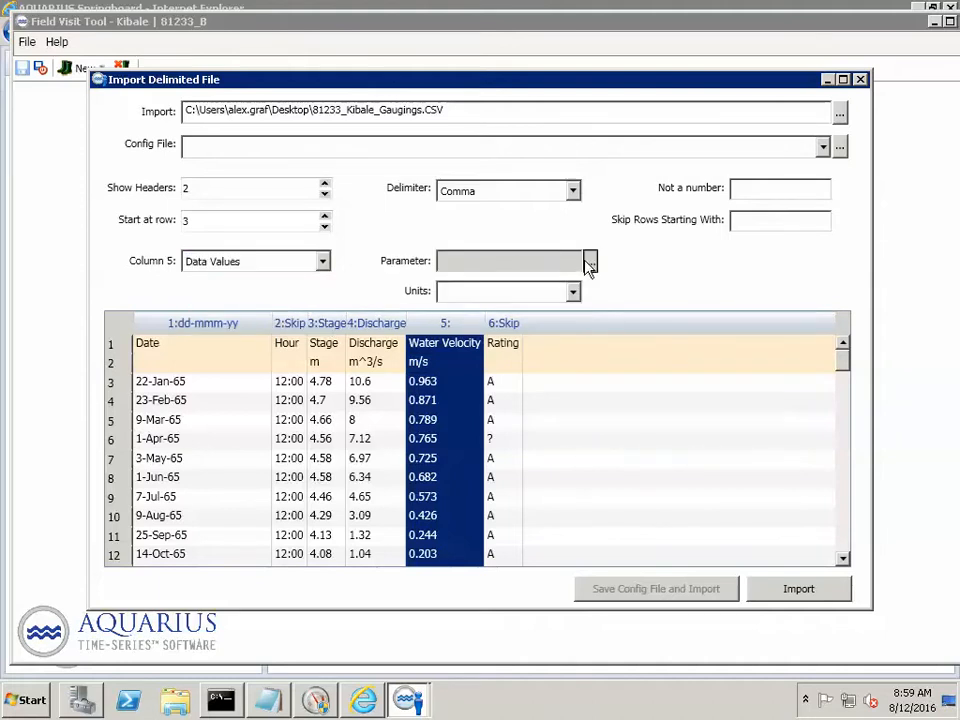
pyautogui.write('veloc')
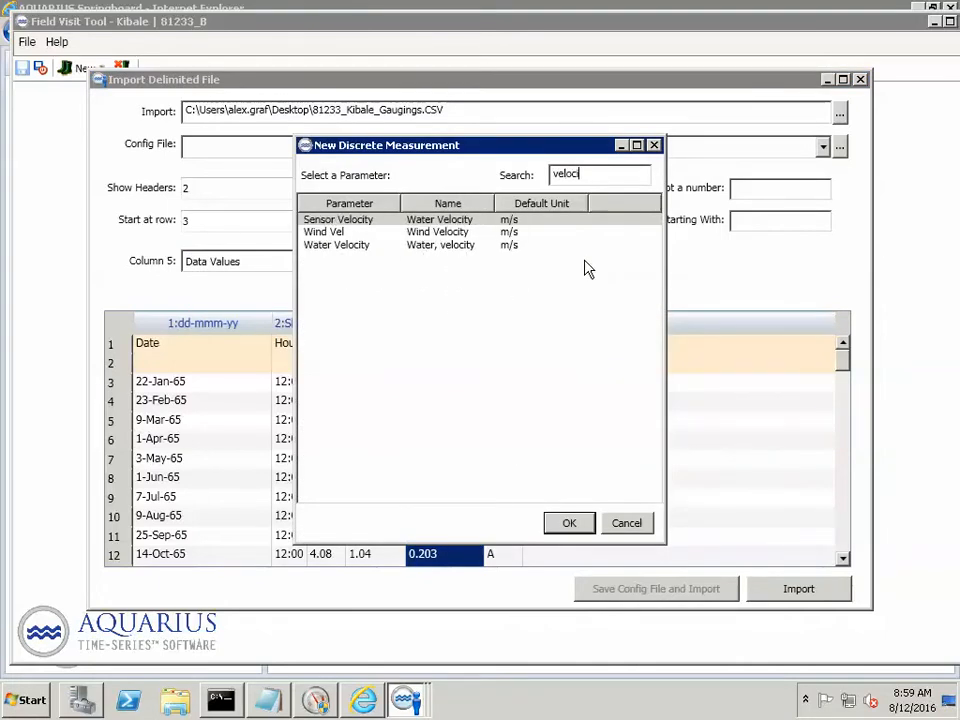
pyautogui.write('i')
pyautogui.doubleClick(356, 246)
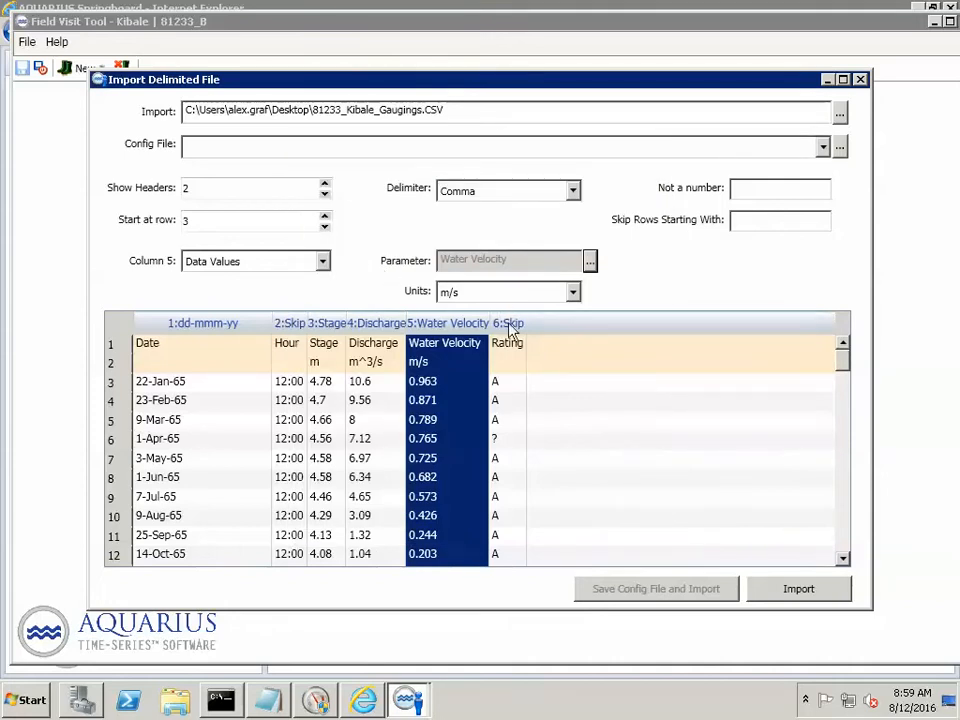
# - Select 81233_Kibale_Gaugings.cfgx as the import's config file, declining to load it over the current settings
pyautogui.click(506, 386)
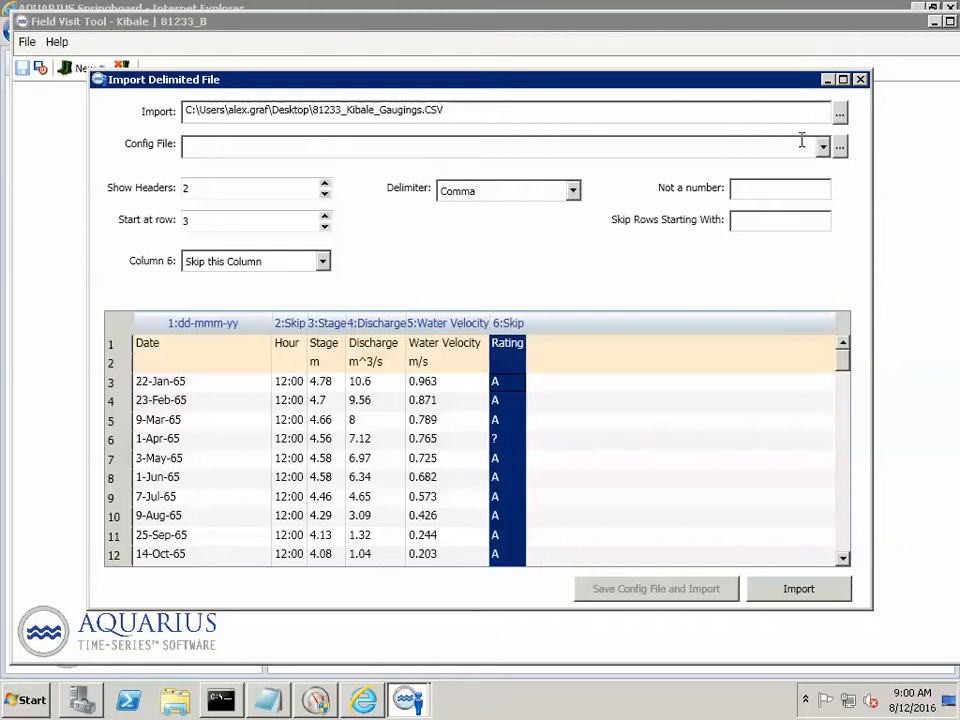
pyautogui.click(841, 147)
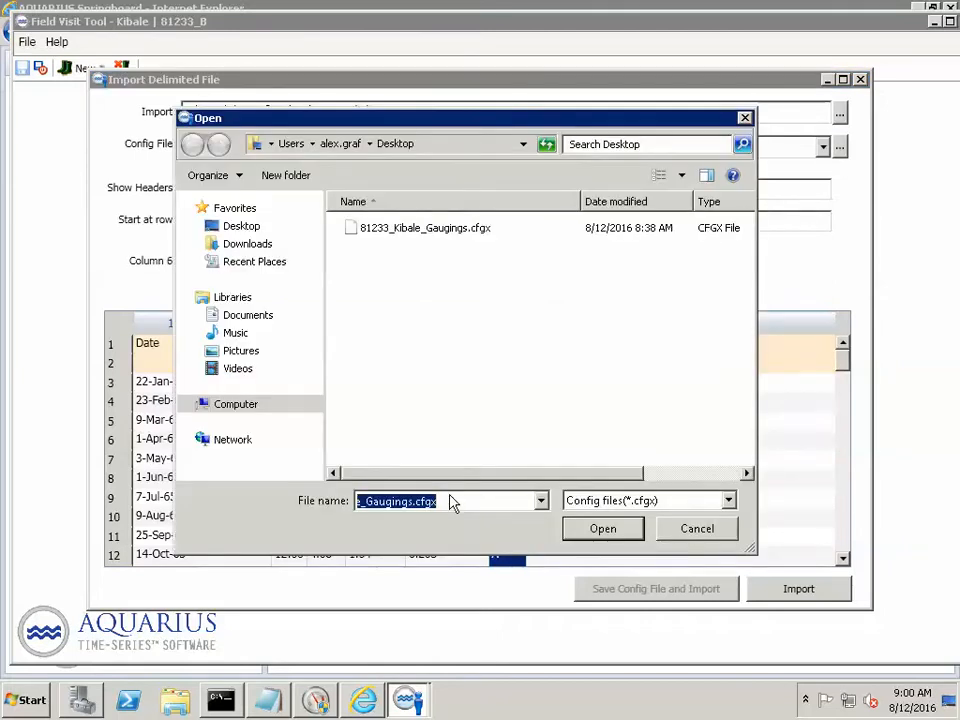
pyautogui.moveTo(455, 501); pyautogui.dragTo(590, 540)
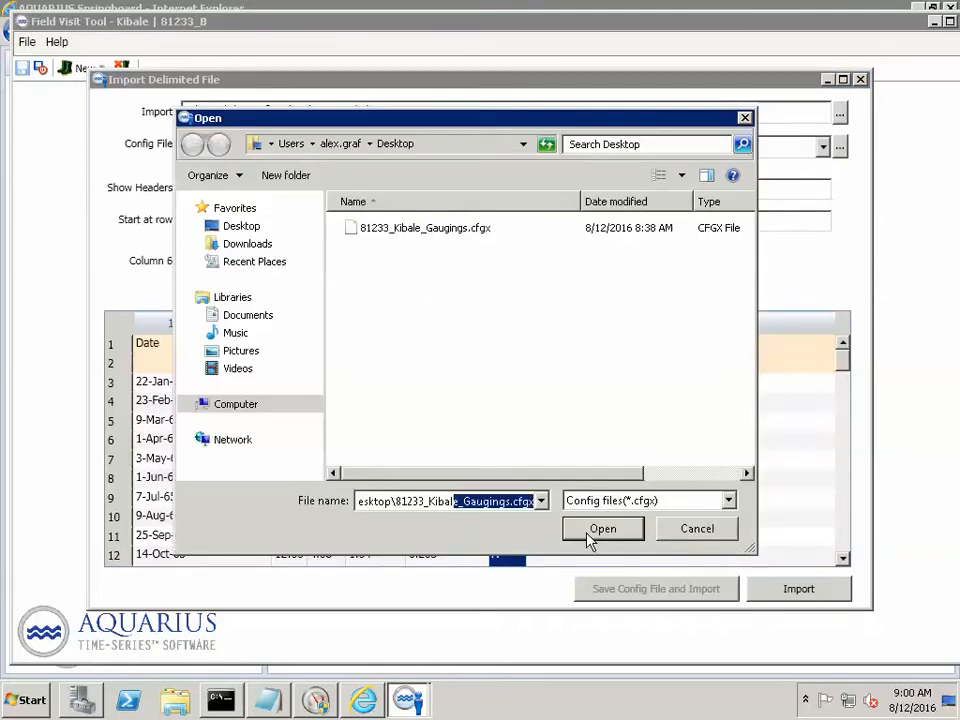
pyautogui.click(588, 532)
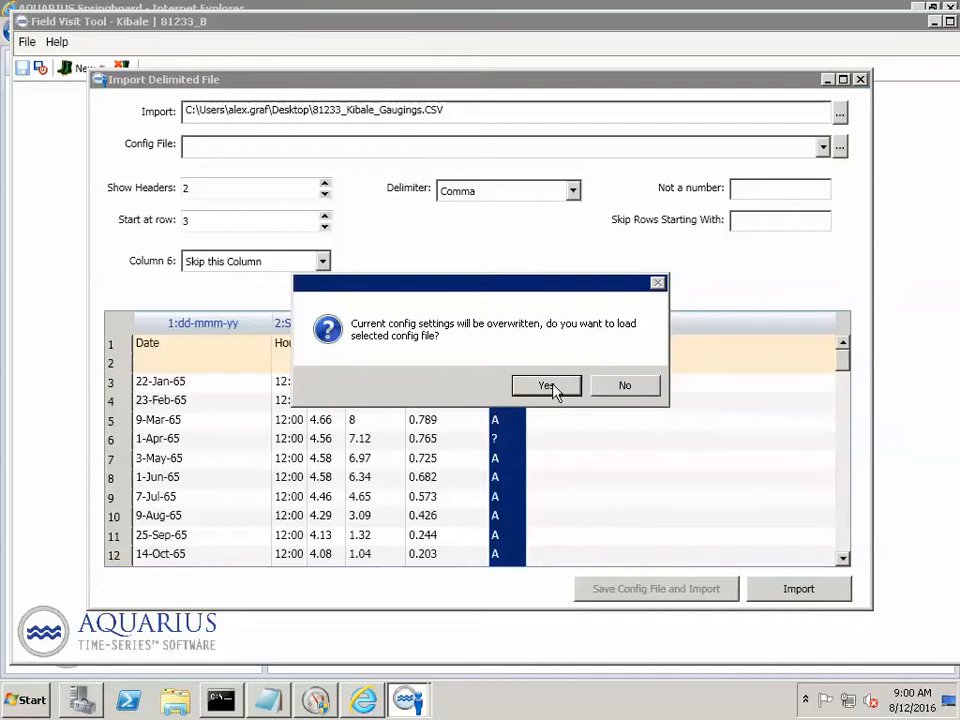
pyautogui.click(634, 390)
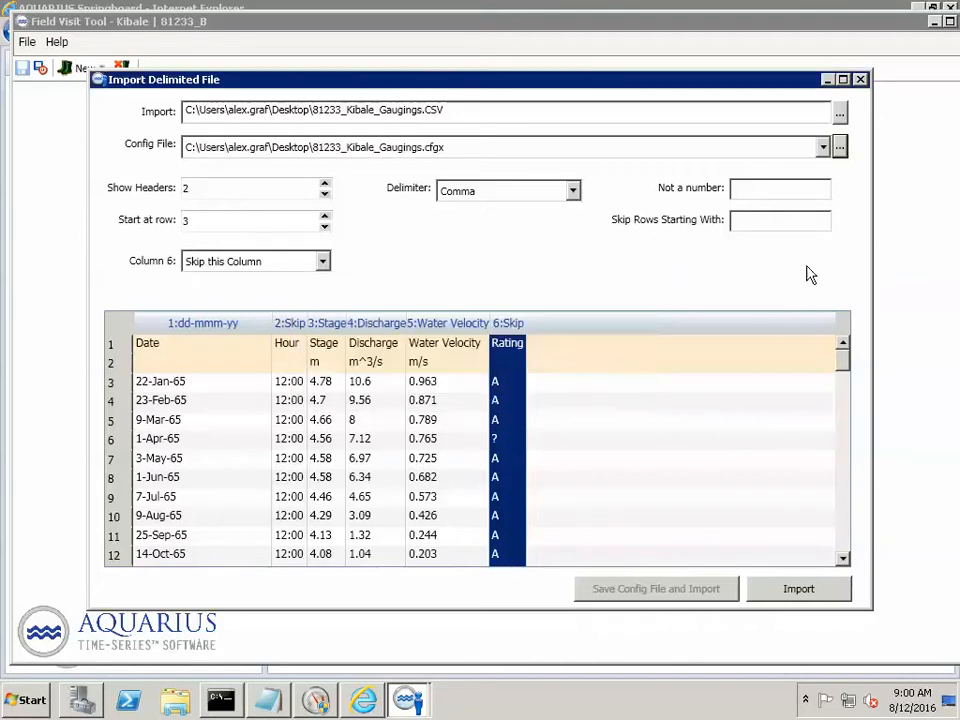
pyautogui.click(497, 146)
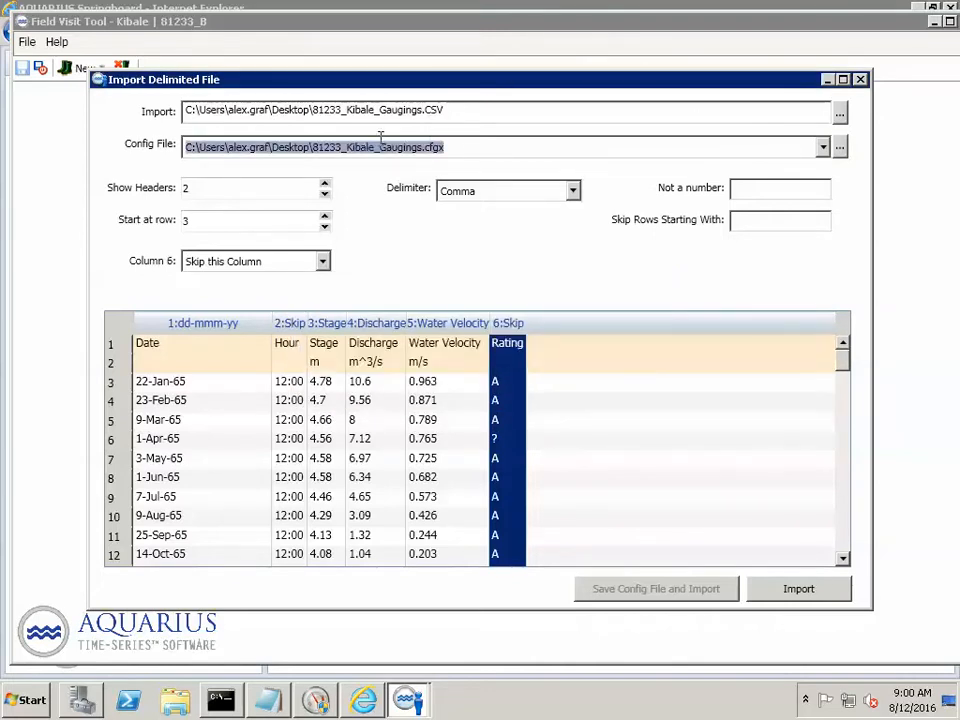
# - Import the gaugings as field visits and open the 1965-03-09 visit's measurement activity to check its observations
pyautogui.click(783, 592)
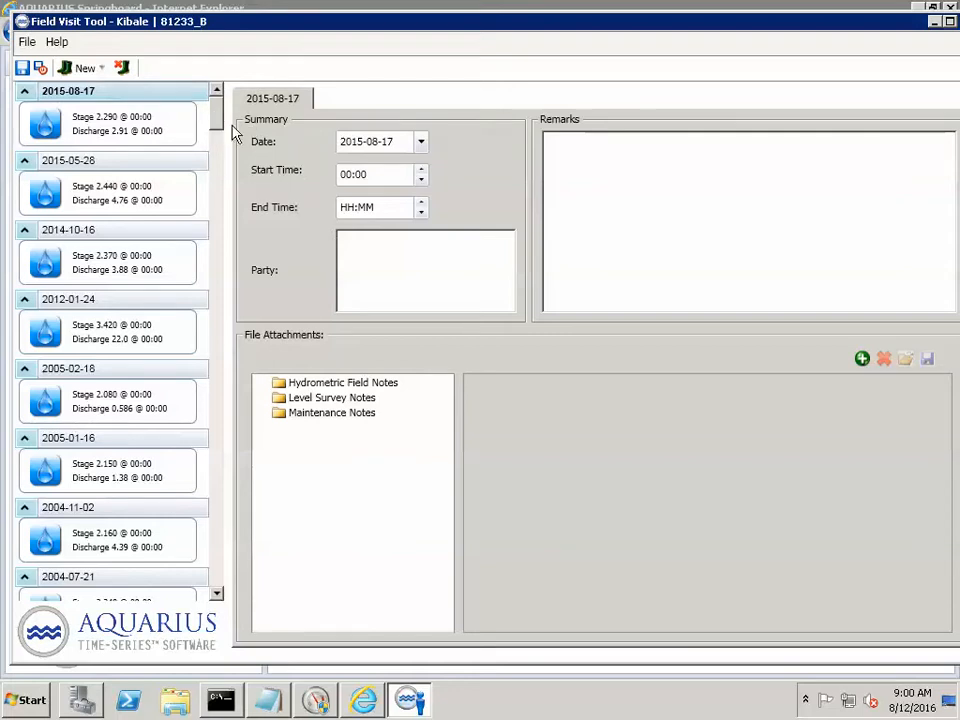
pyautogui.moveTo(216, 118); pyautogui.dragTo(216, 598)
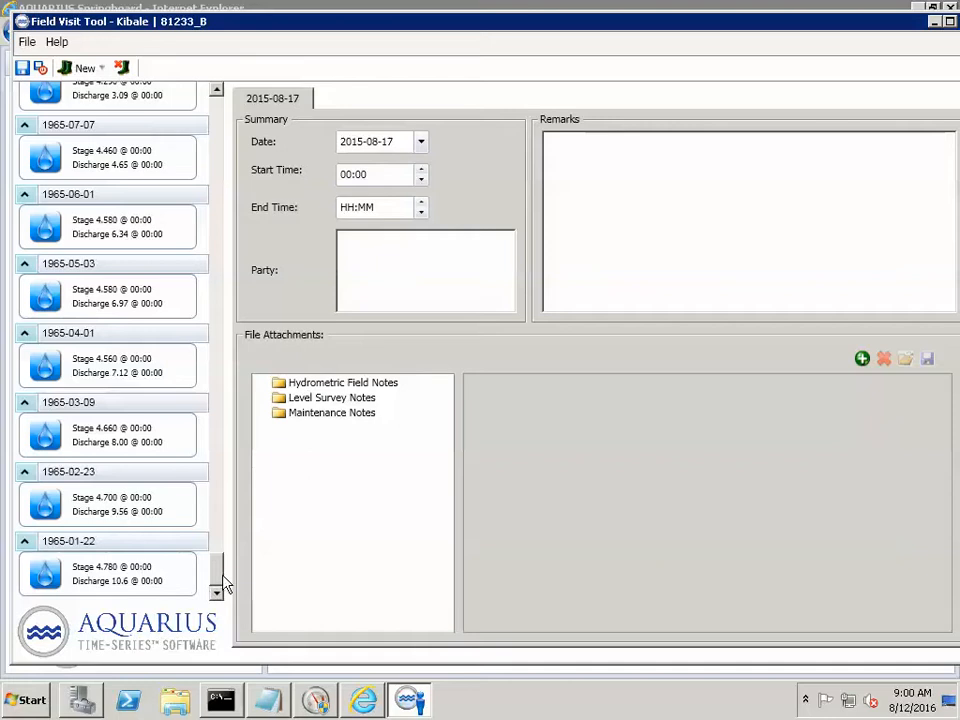
pyautogui.click(101, 436)
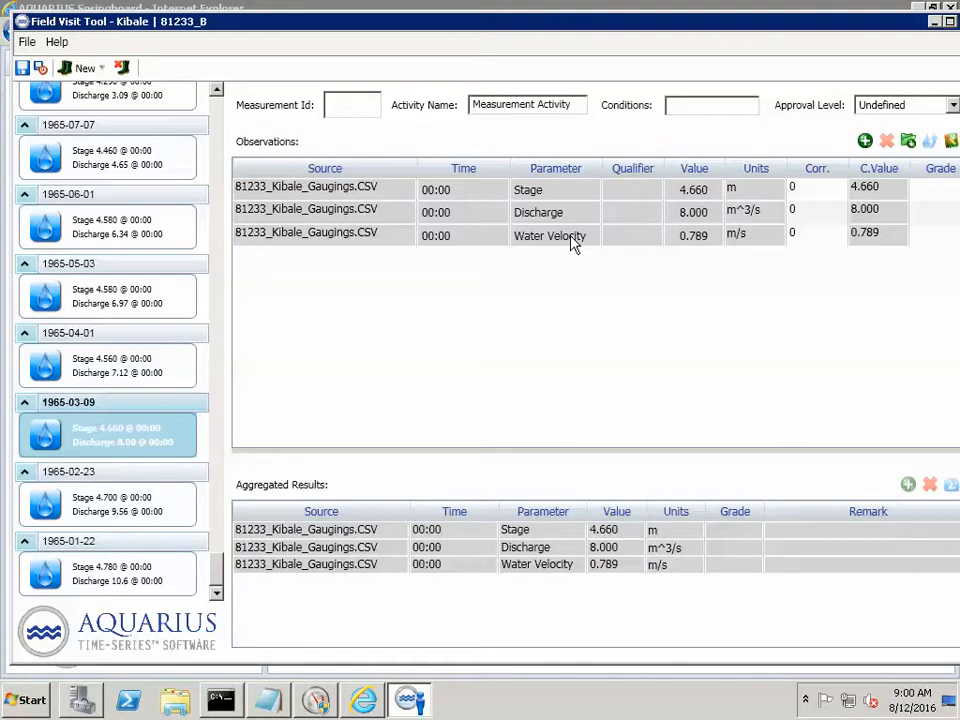
# - Save the imported field visits, exit the Field Visit Tool and refresh Kibale's data set list
pyautogui.click(43, 68)
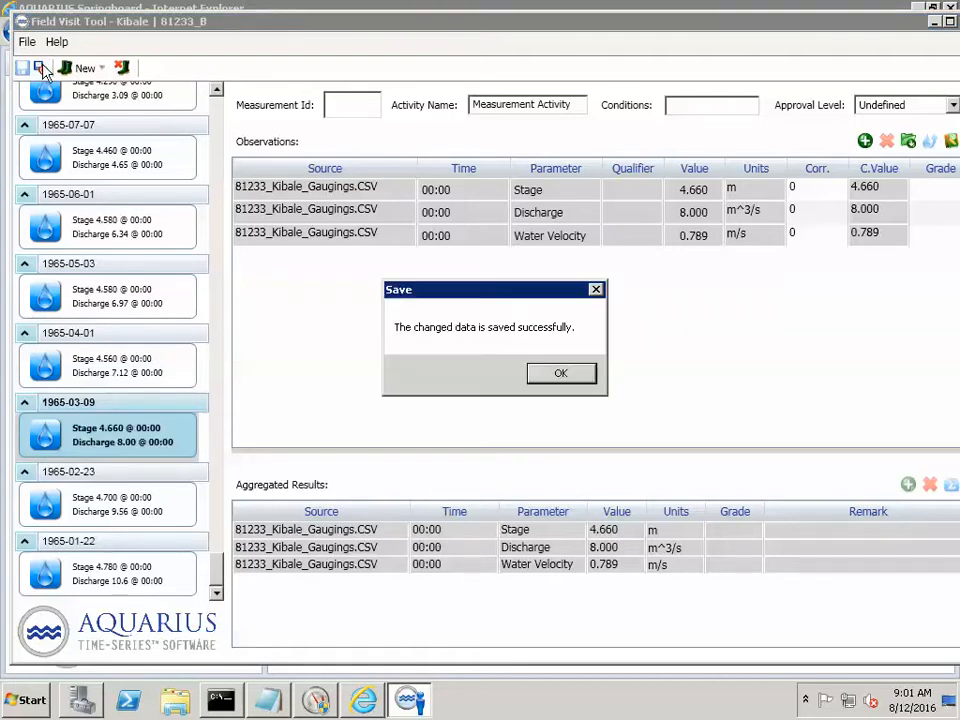
pyautogui.click(573, 380)
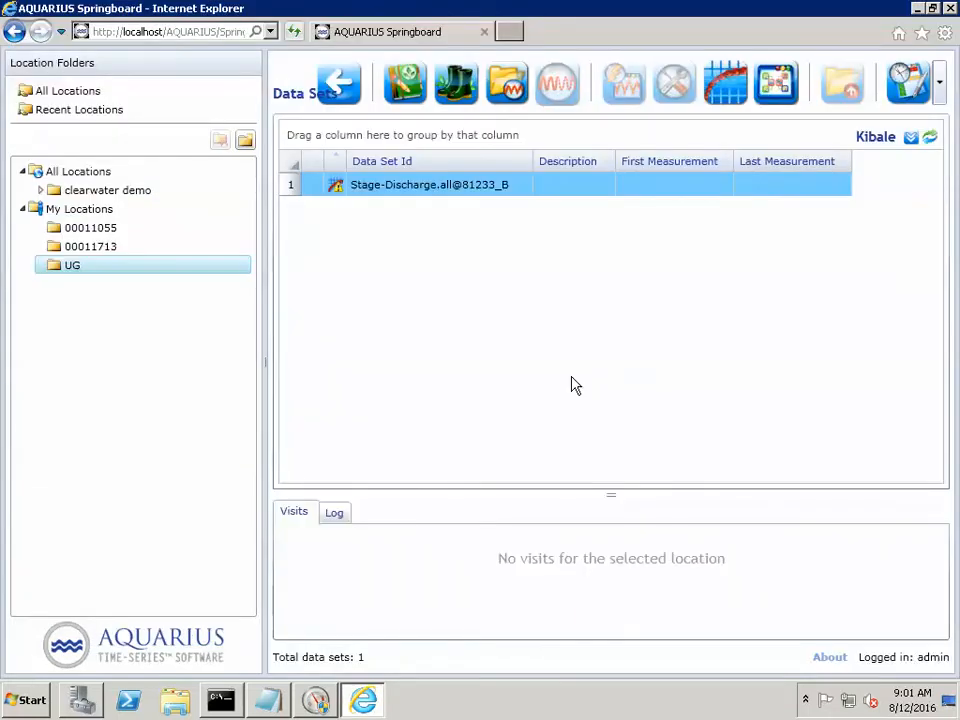
pyautogui.click(930, 139)
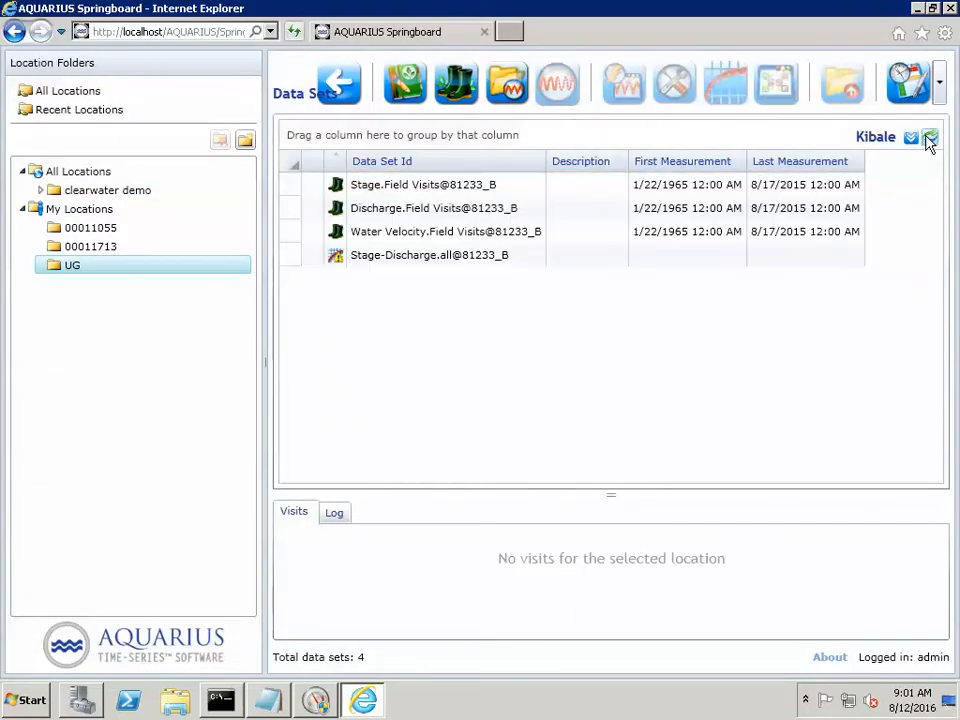
pyautogui.click(414, 190)
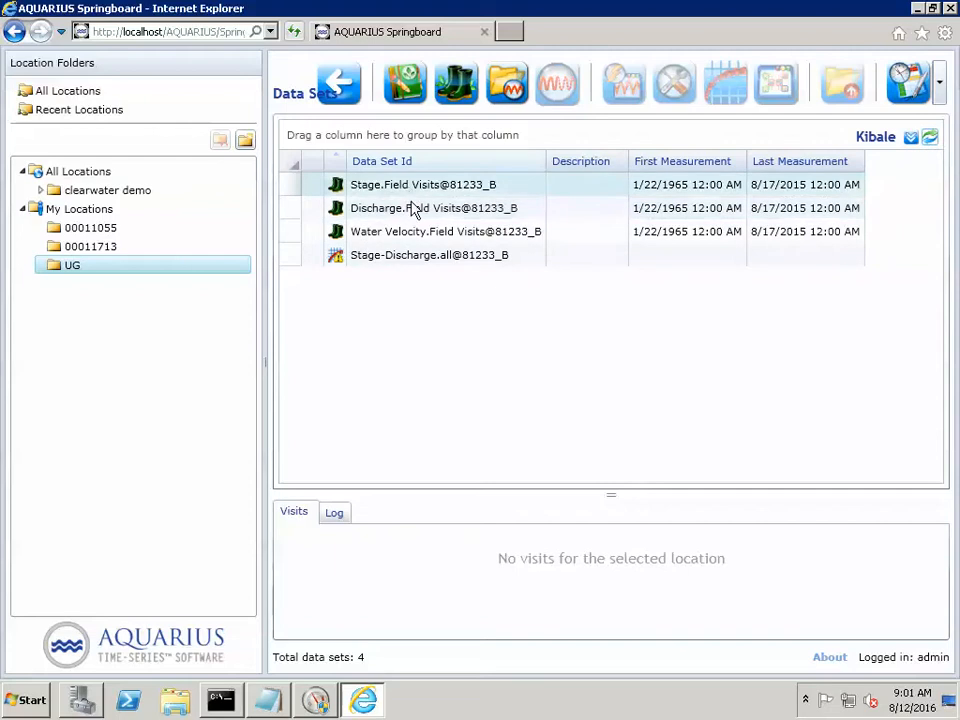
# - Open the Stage-Discharge.all@81233_B curve in the Rating Development Toolbox and sort its Field Visit Table by ascending Date/Time
pyautogui.click(380, 263)
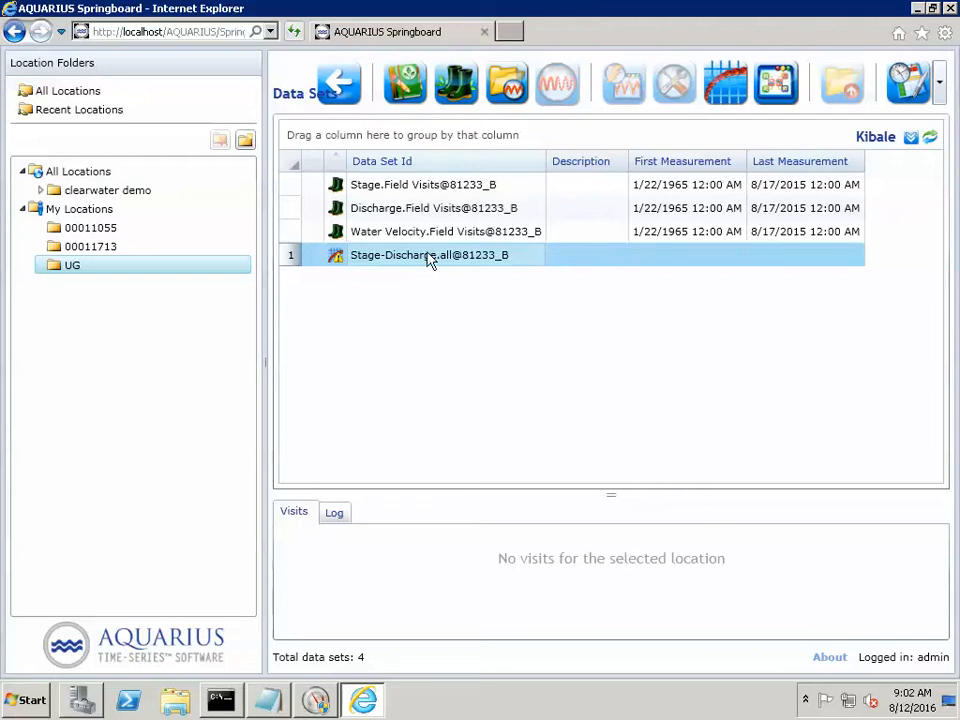
pyautogui.click(718, 97)
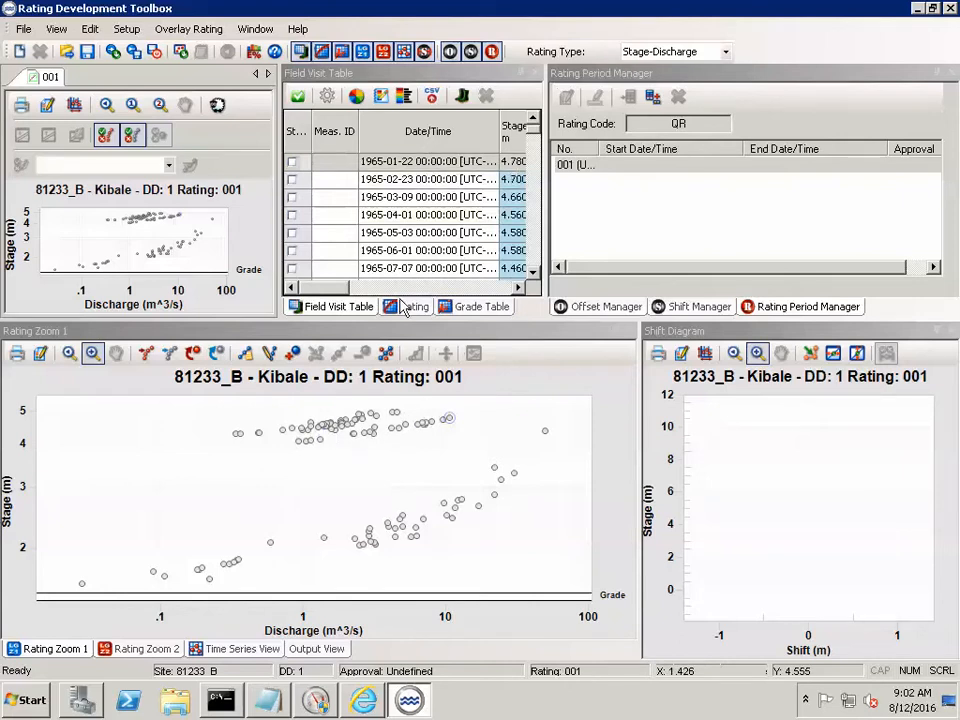
pyautogui.click(346, 308)
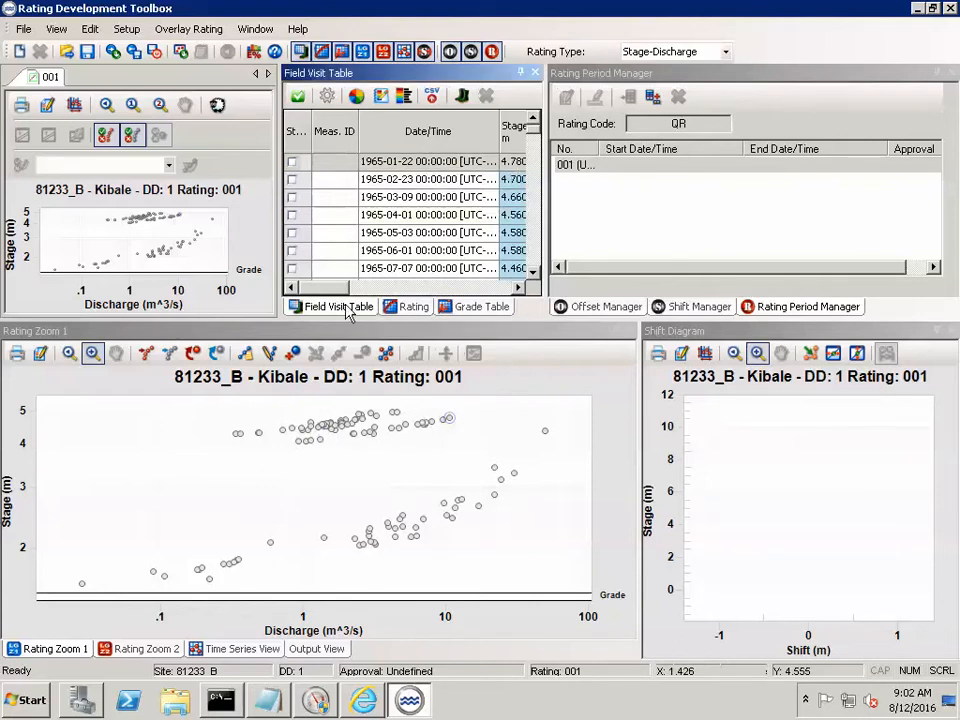
pyautogui.click(414, 138)
pyautogui.click(414, 138)
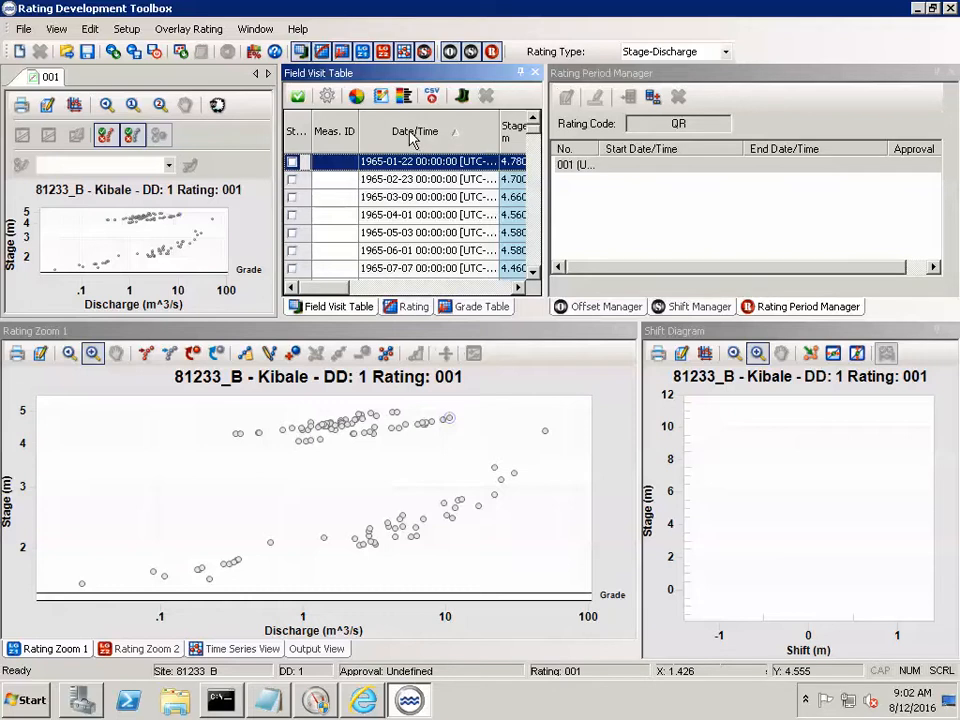
# - Create a new rating numbered A with Approved approval and the Standard Equ. transformation
pyautogui.click(23, 29)
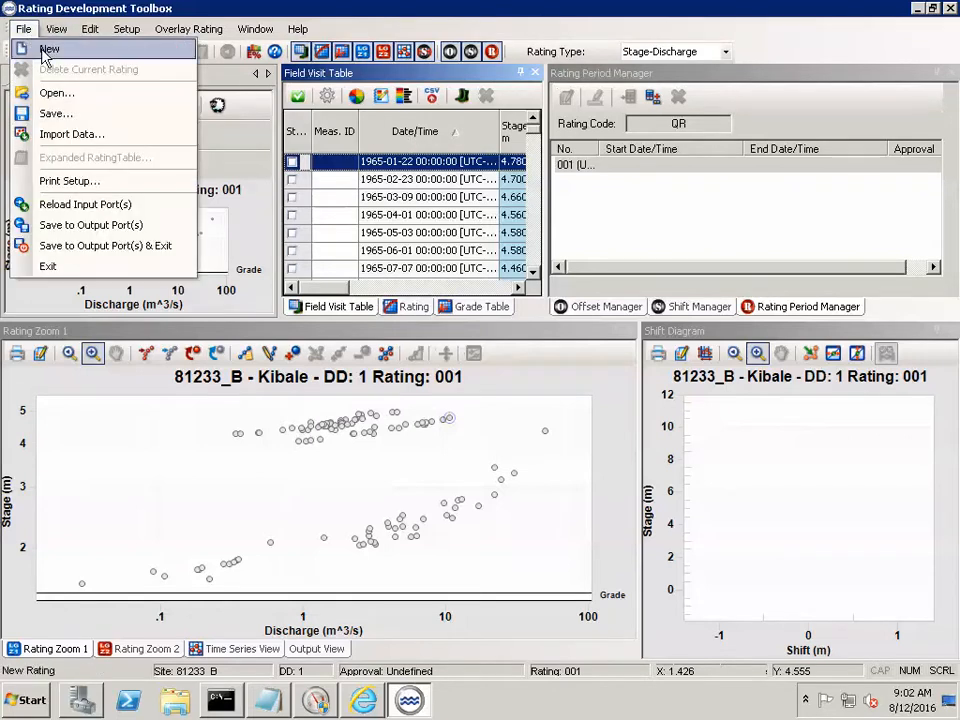
pyautogui.click(45, 50)
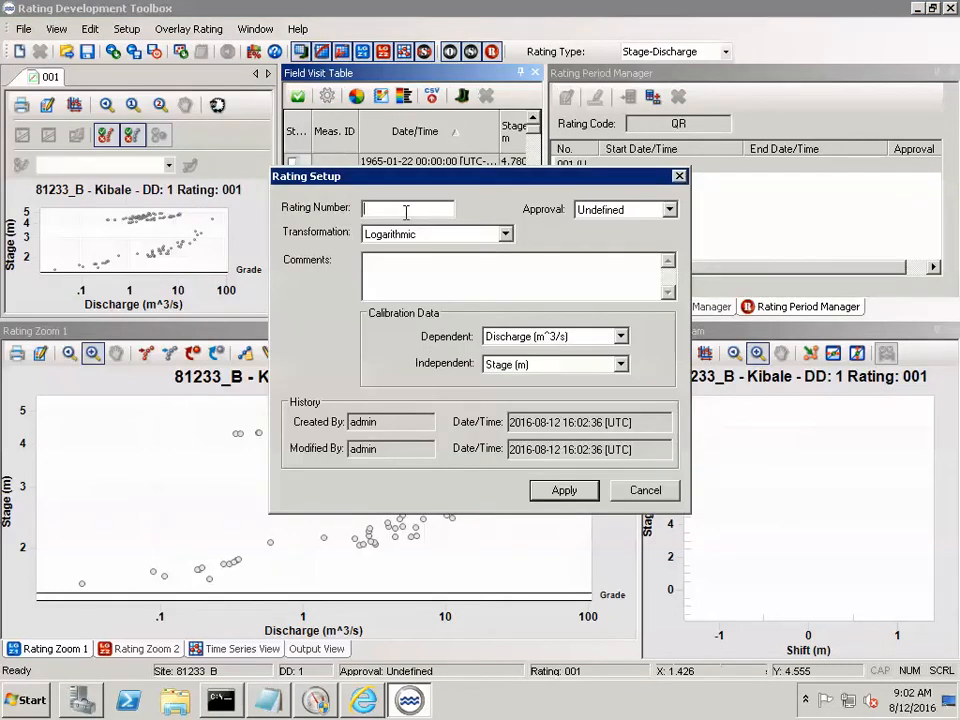
pyautogui.write('A')
pyautogui.click(669, 209)
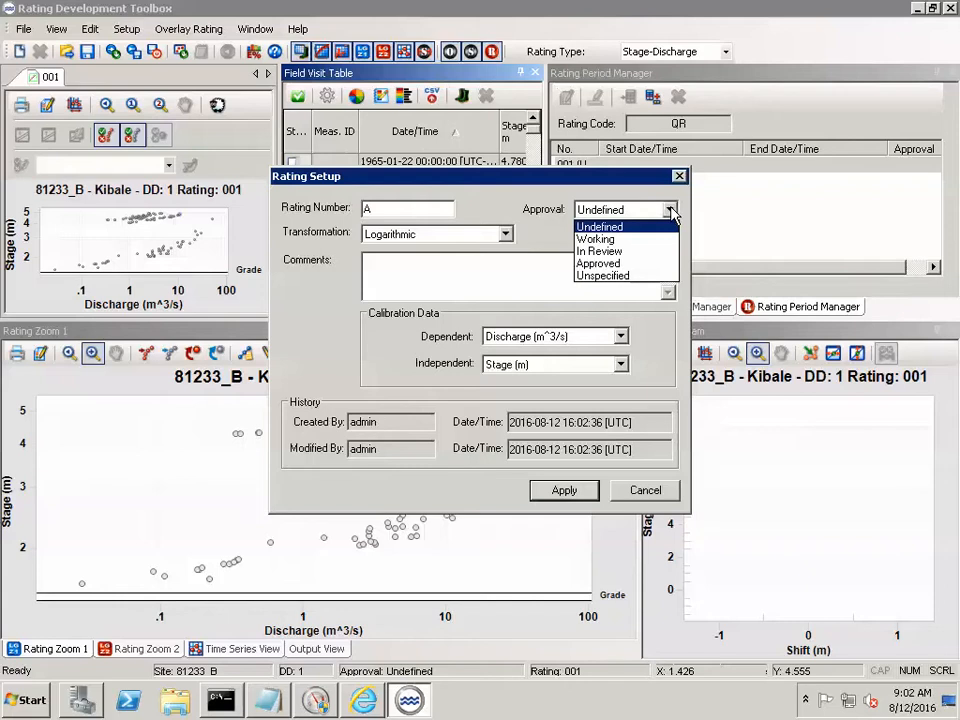
pyautogui.click(605, 263)
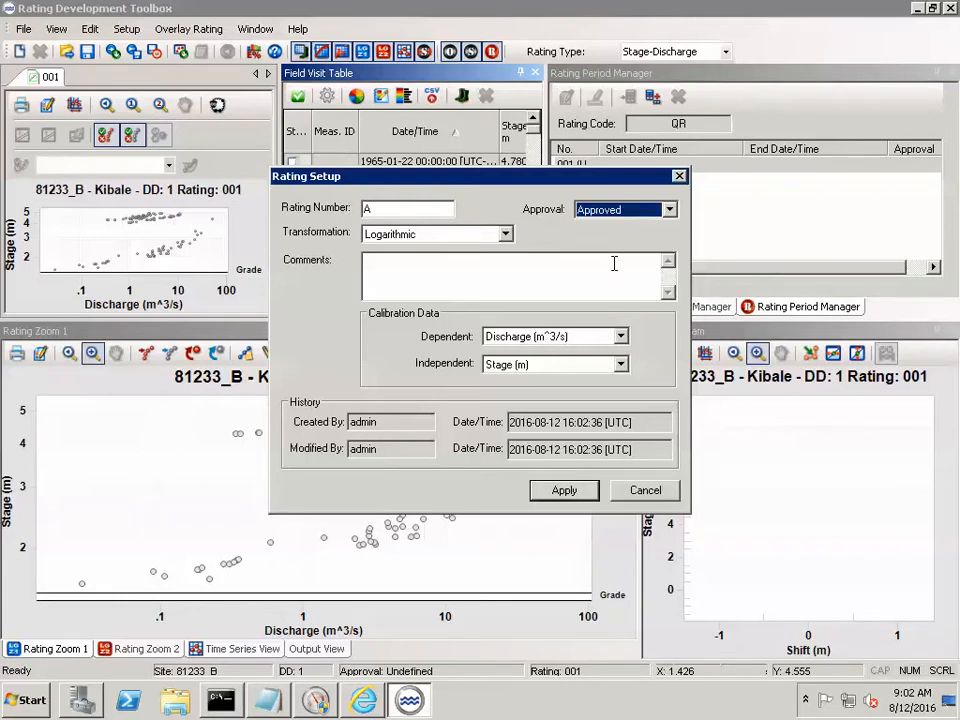
pyautogui.click(506, 234)
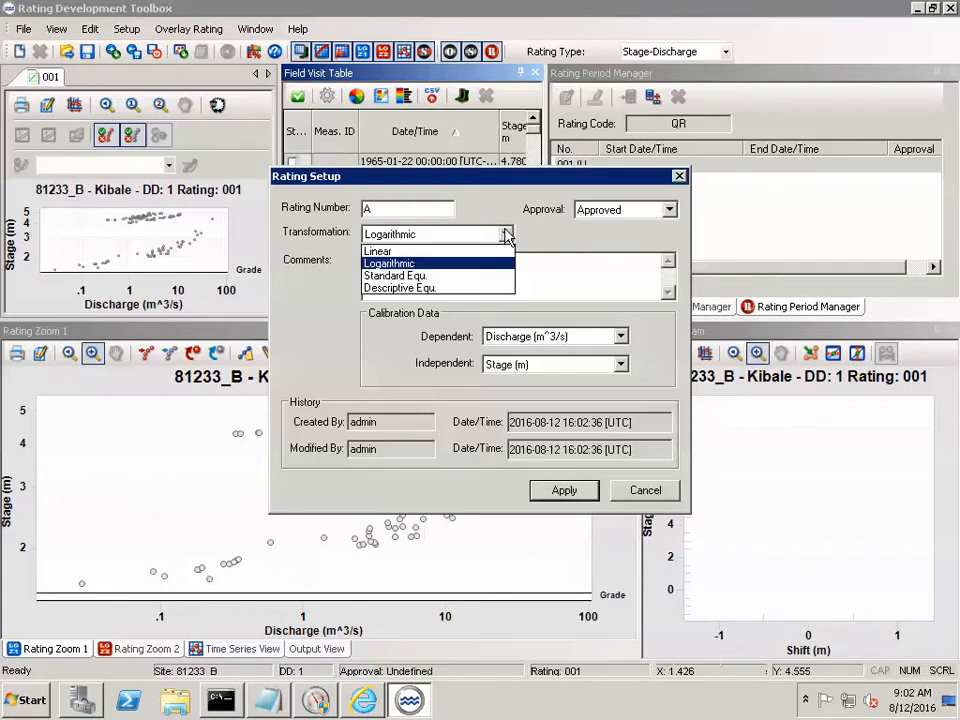
pyautogui.click(420, 276)
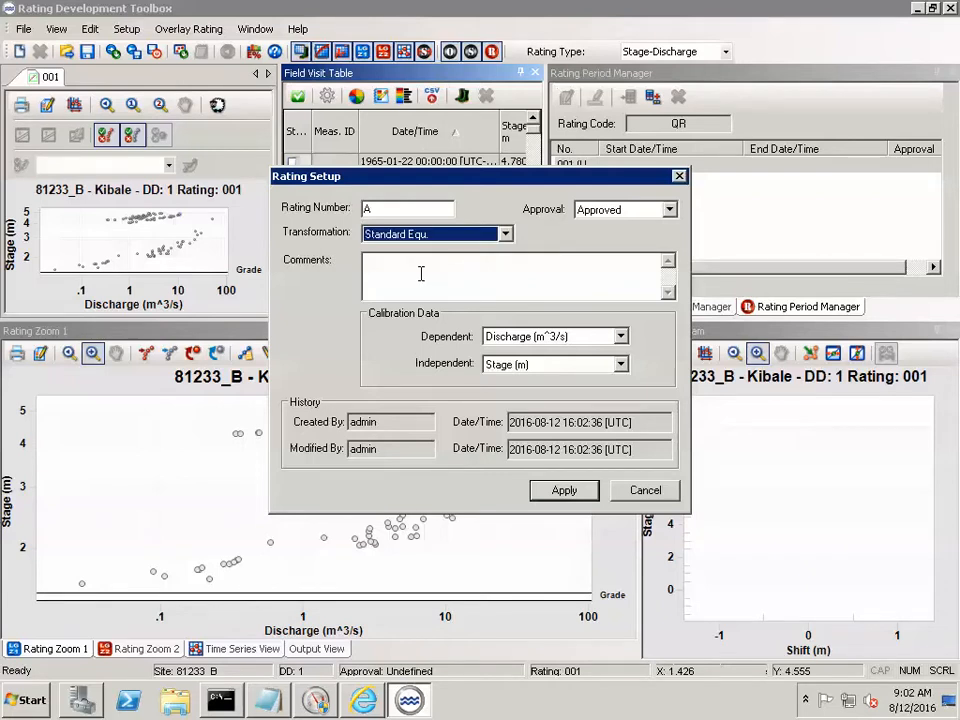
pyautogui.click(566, 493)
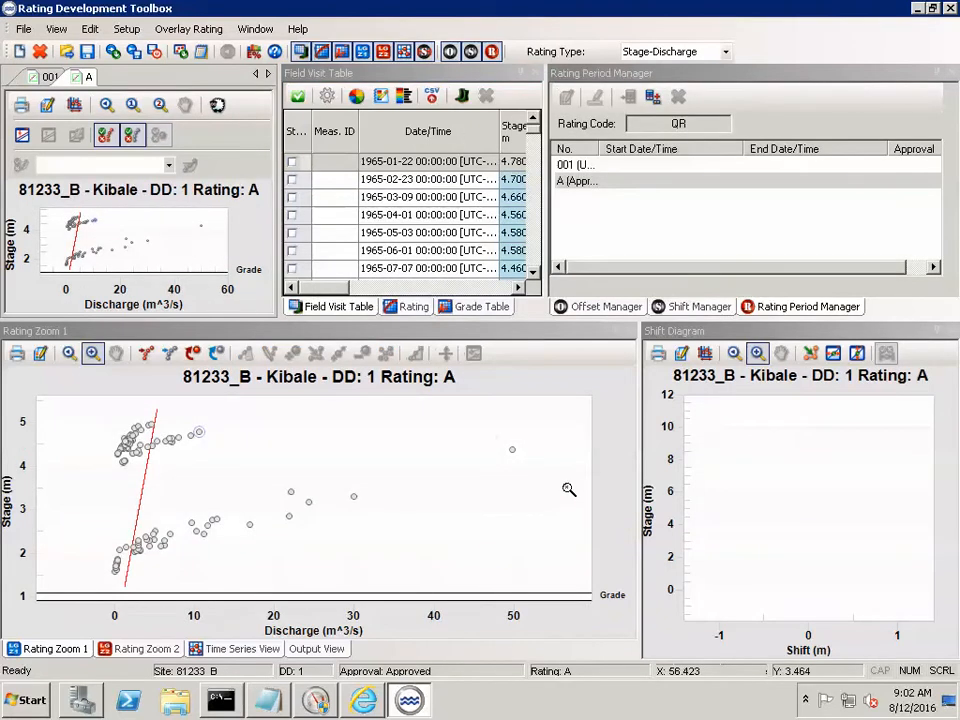
# - Define rating A's equation with multiplier (a) 5.97516108, first additive (b) -3.56 and power (c) 2.8
pyautogui.click(412, 306)
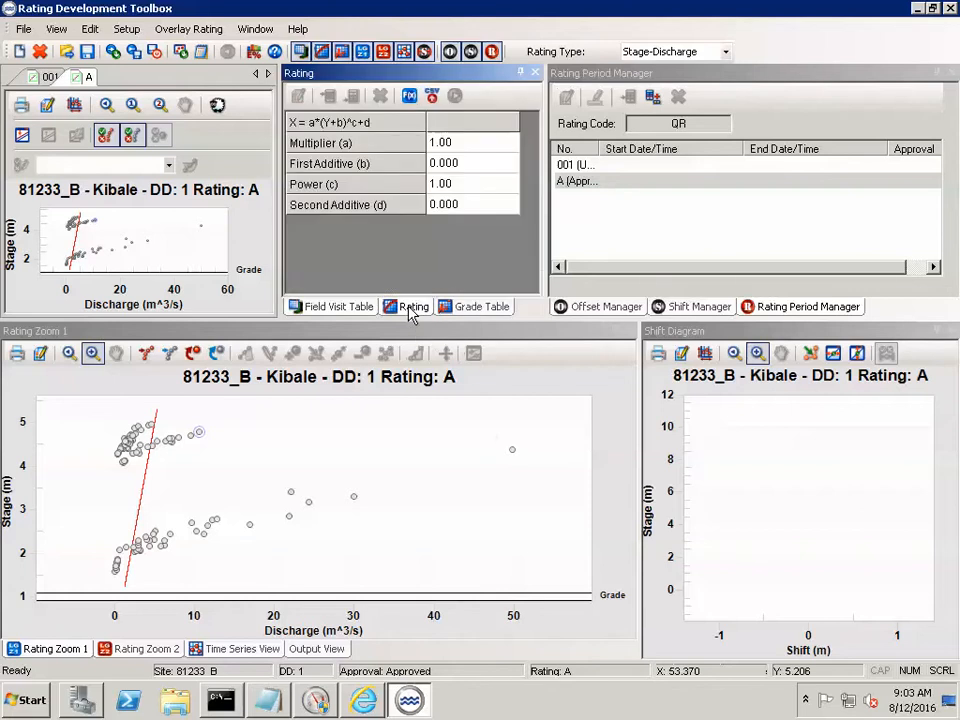
pyautogui.click(461, 147)
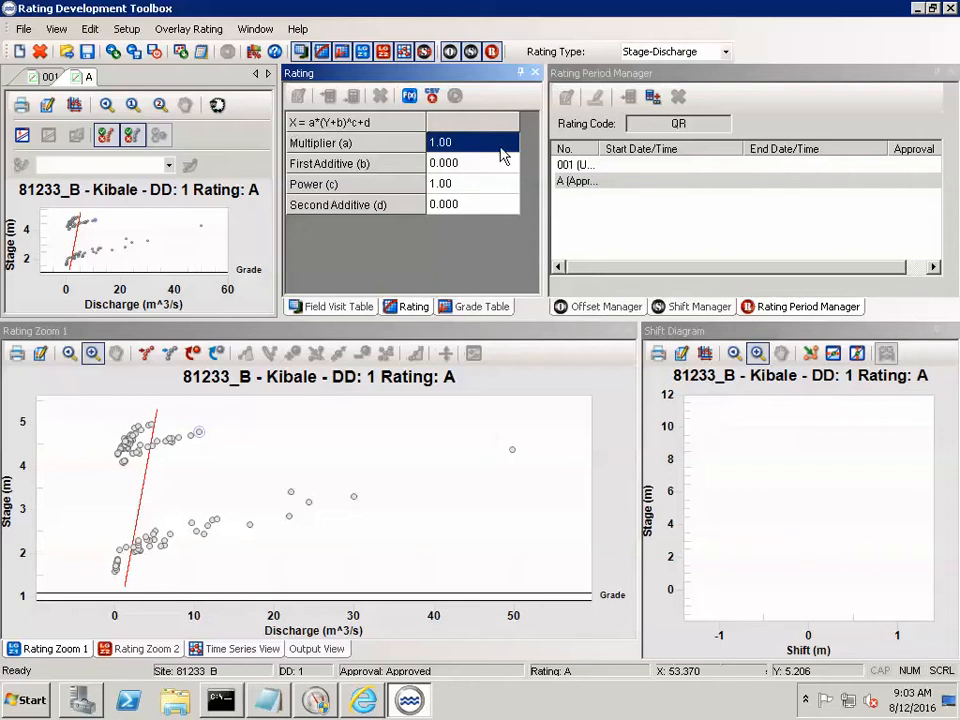
pyautogui.write('5.')
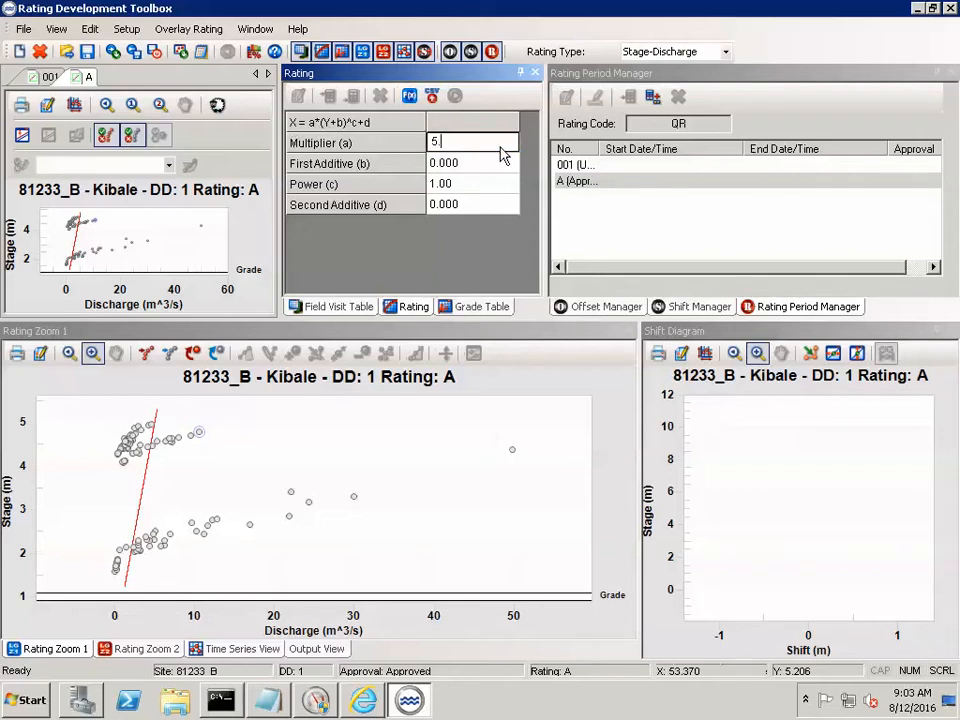
pyautogui.write('97516108')
pyautogui.click(483, 166)
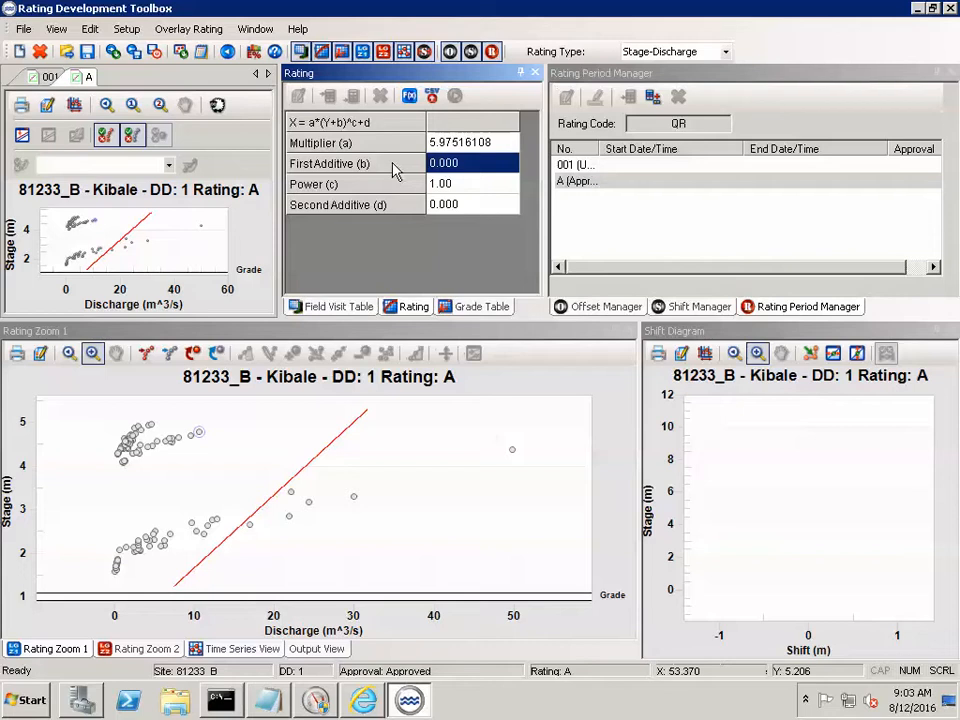
pyautogui.write('-3.5')
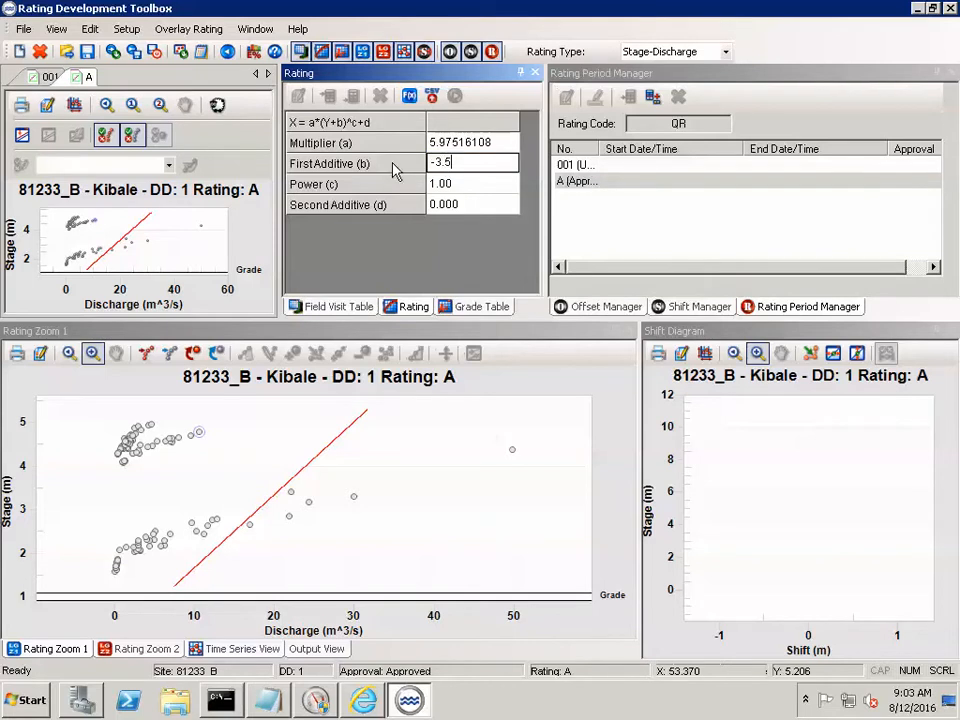
pyautogui.write('6')
pyautogui.press('Return')
pyautogui.write('2.8')
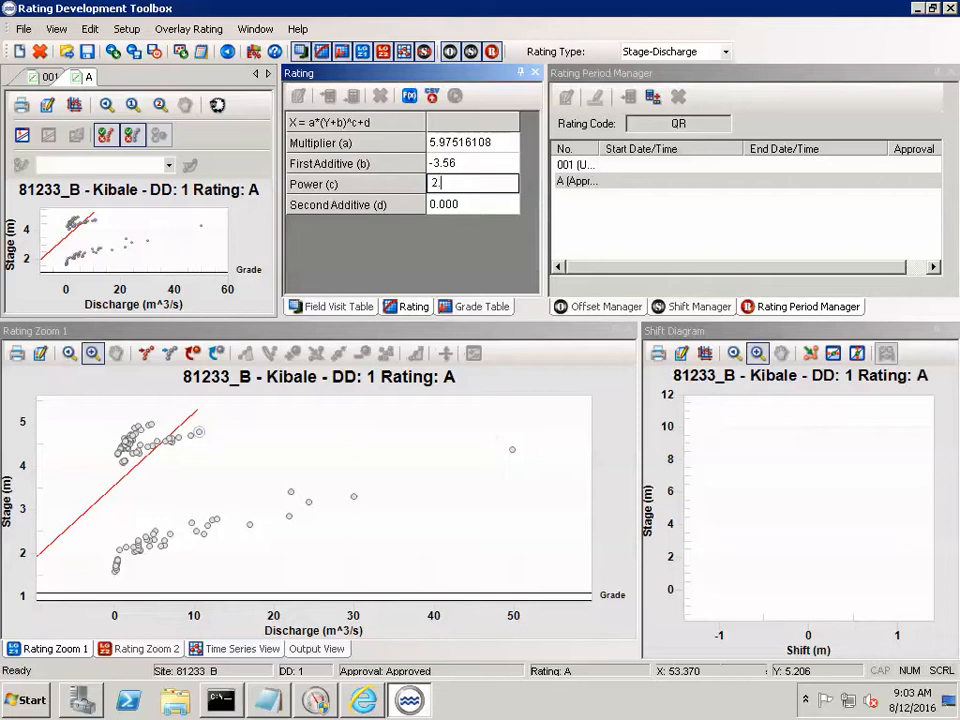
pyautogui.click(487, 204)
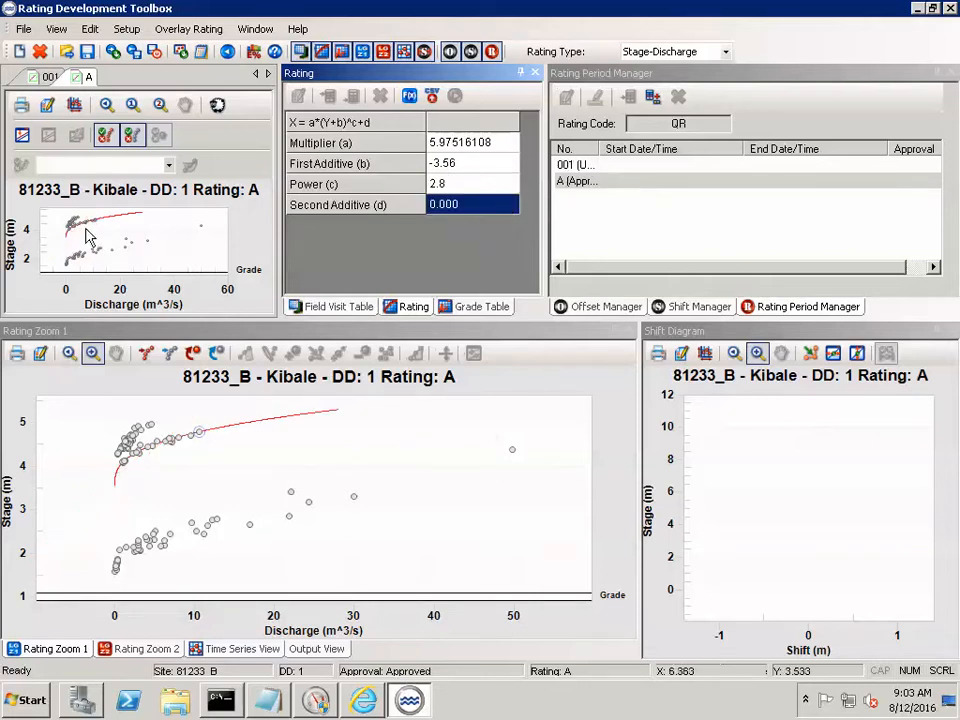
pyautogui.click(127, 652)
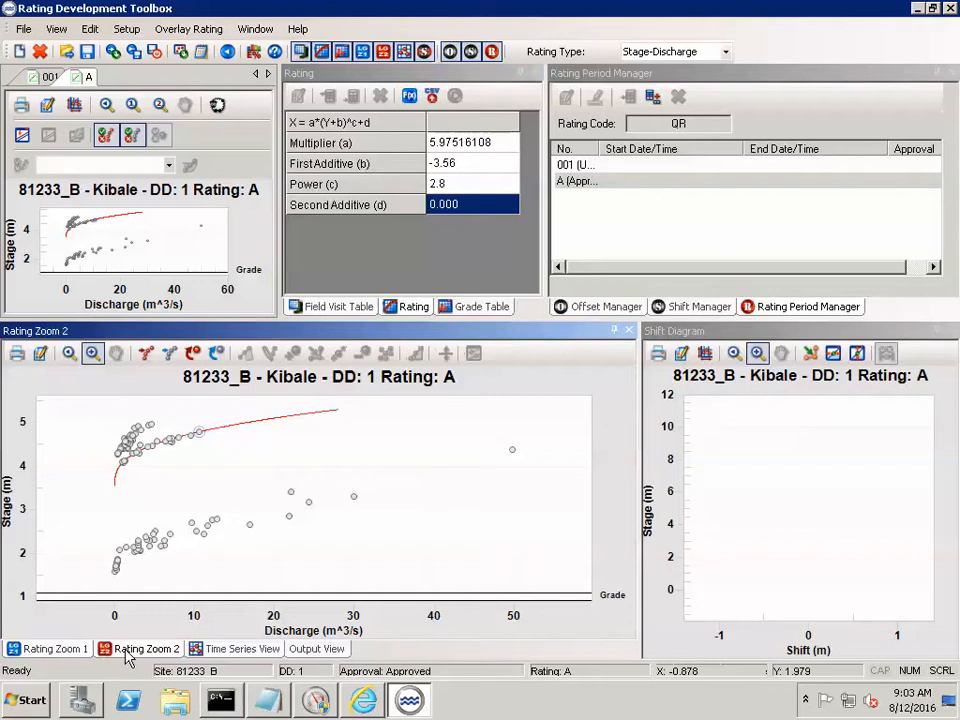
pyautogui.click(62, 649)
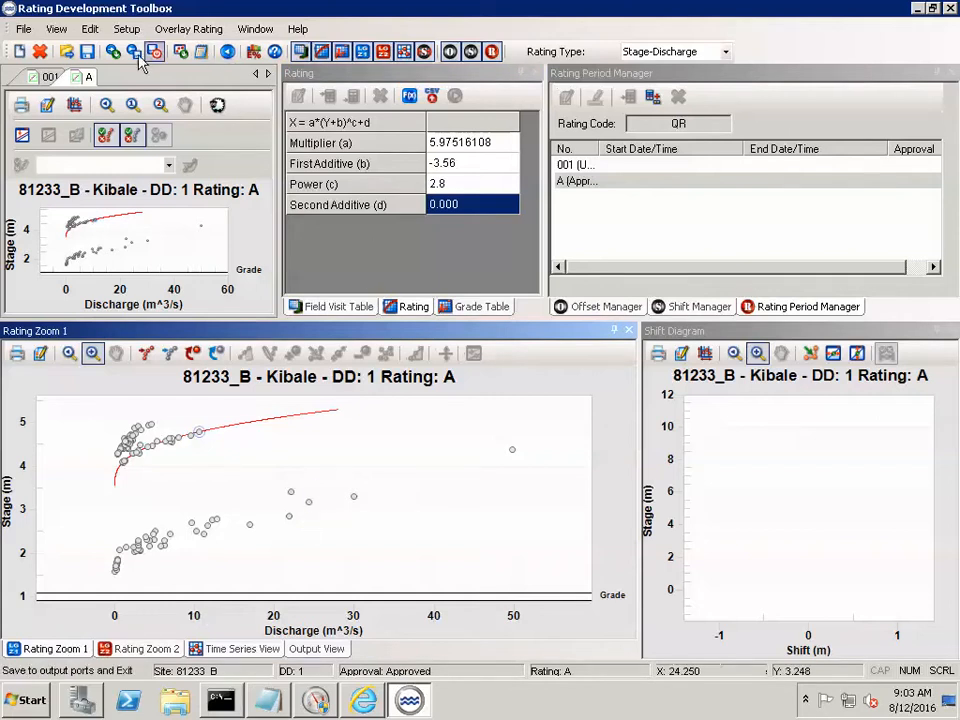
# - Create a new rating numbered B with Approved approval, keeping the Standard Equ. transformation
pyautogui.click(23, 29)
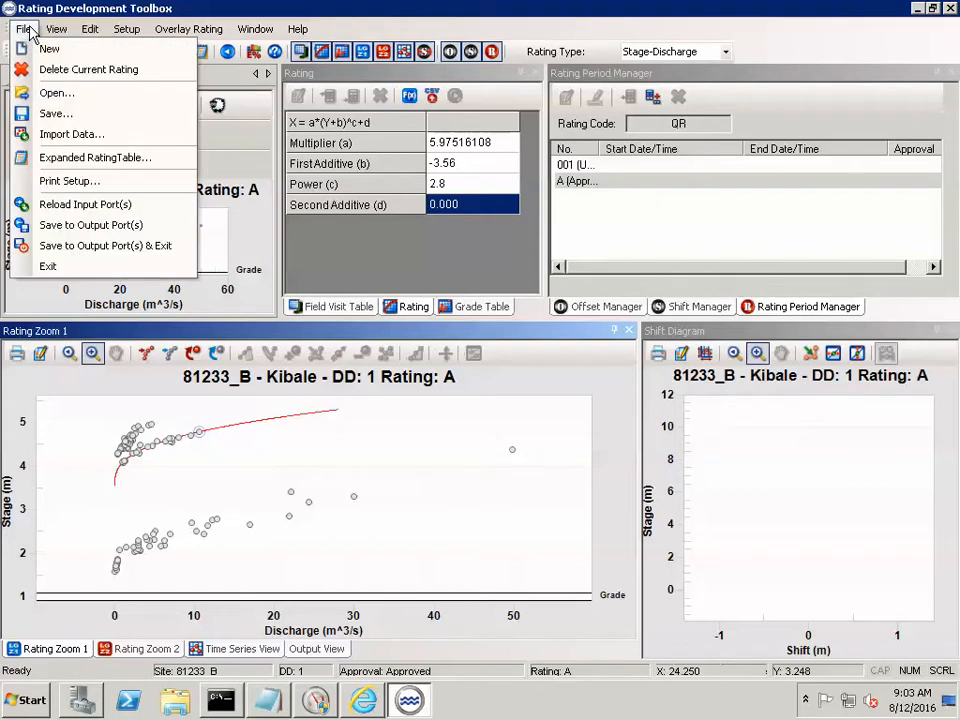
pyautogui.click(42, 50)
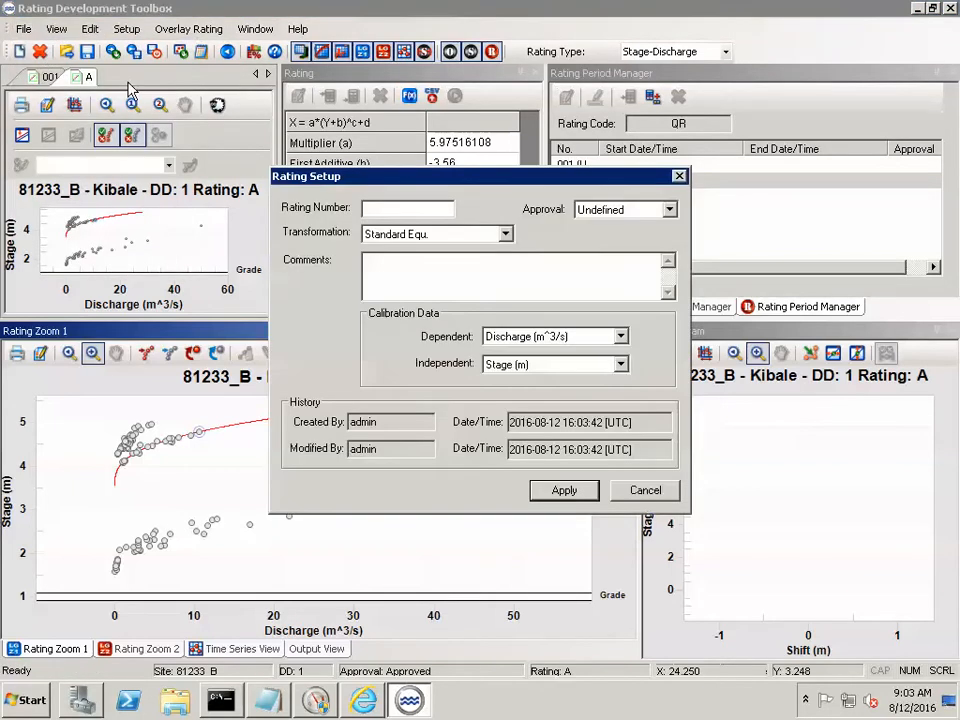
pyautogui.click(417, 208)
pyautogui.write('B')
pyautogui.click(610, 211)
pyautogui.click(610, 259)
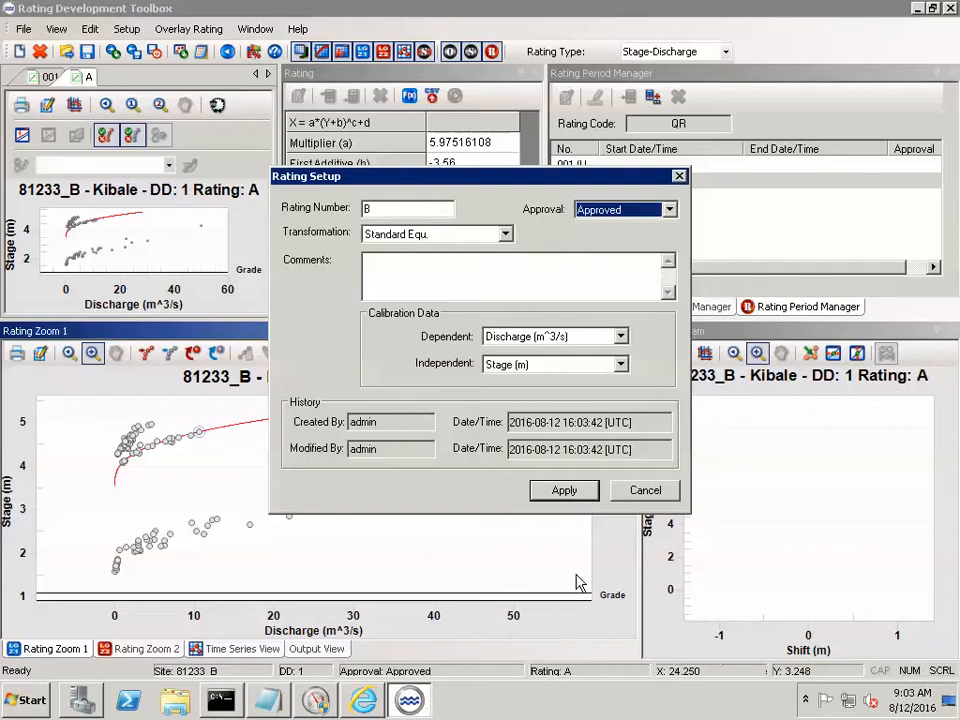
pyautogui.click(572, 492)
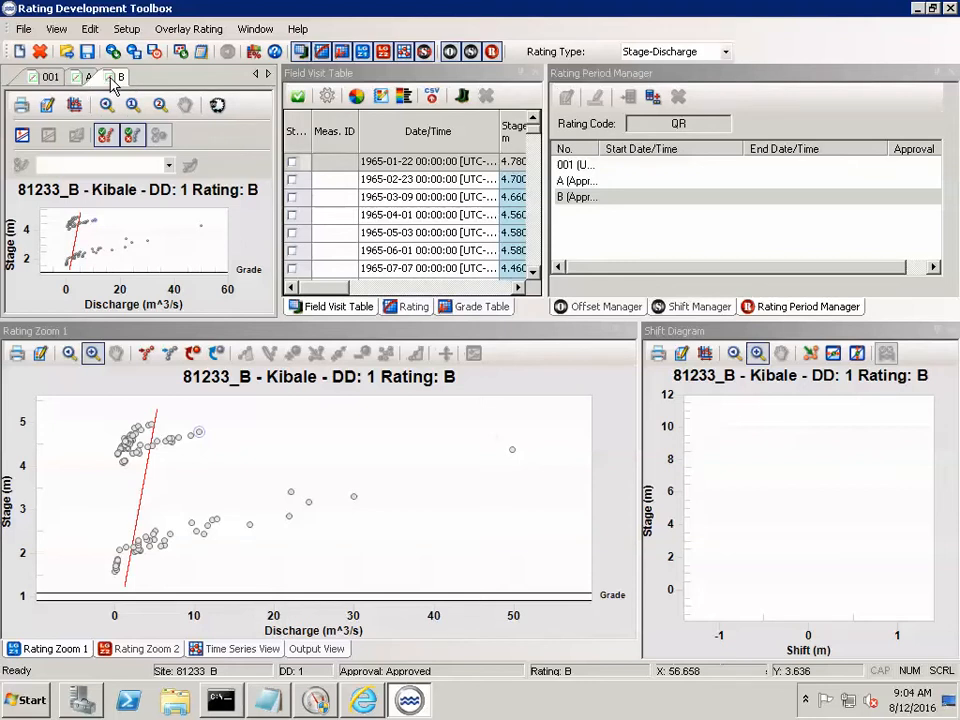
# - Define rating B's equation with multiplier (a) 4.59496212, first additive (b) 4.139 and power (c) 1.3
pyautogui.click(411, 308)
pyautogui.click(465, 146)
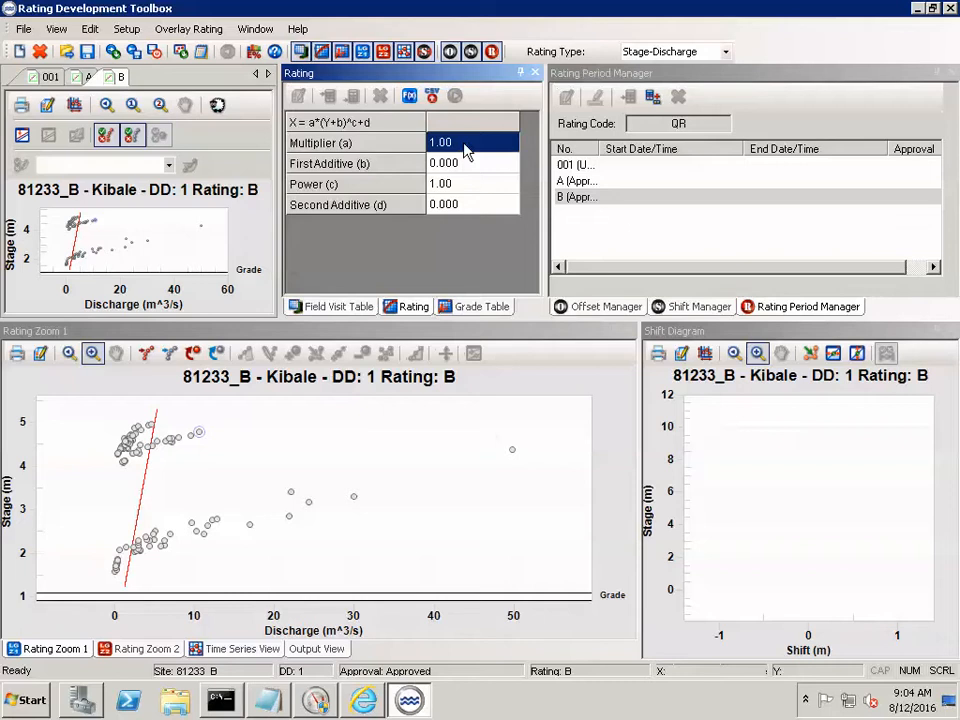
pyautogui.write('4.594')
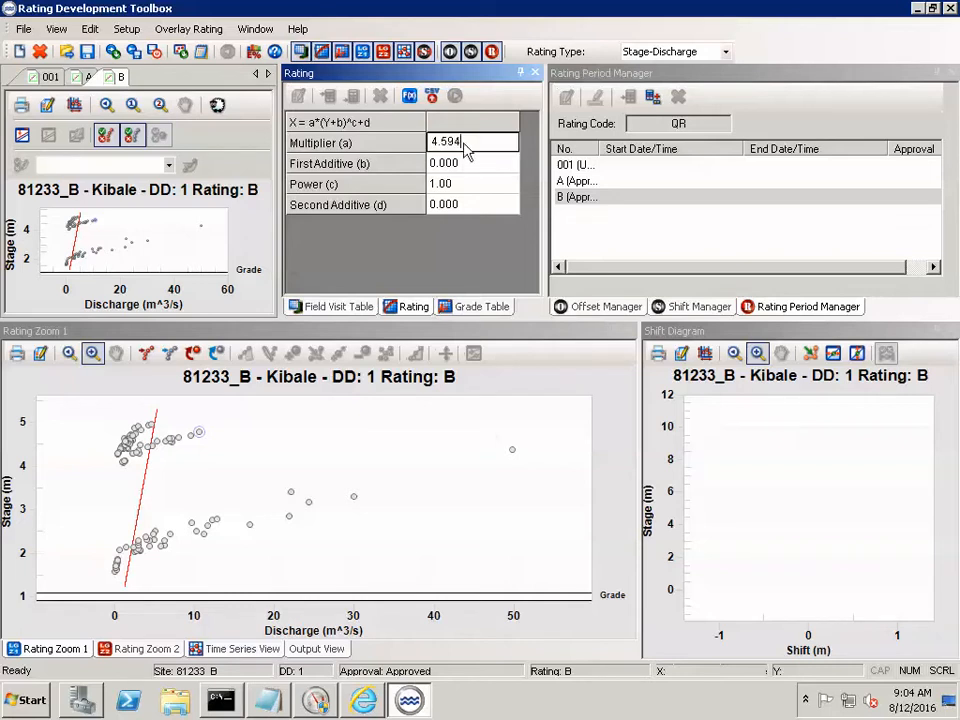
pyautogui.write('96212')
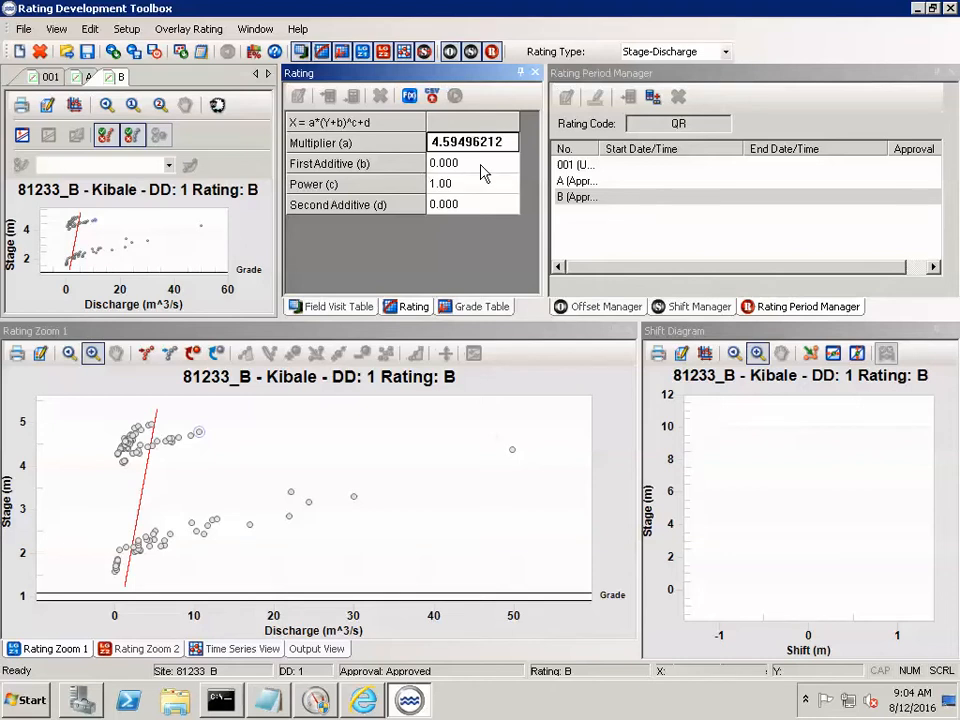
pyautogui.click(483, 172)
pyautogui.write('4.139')
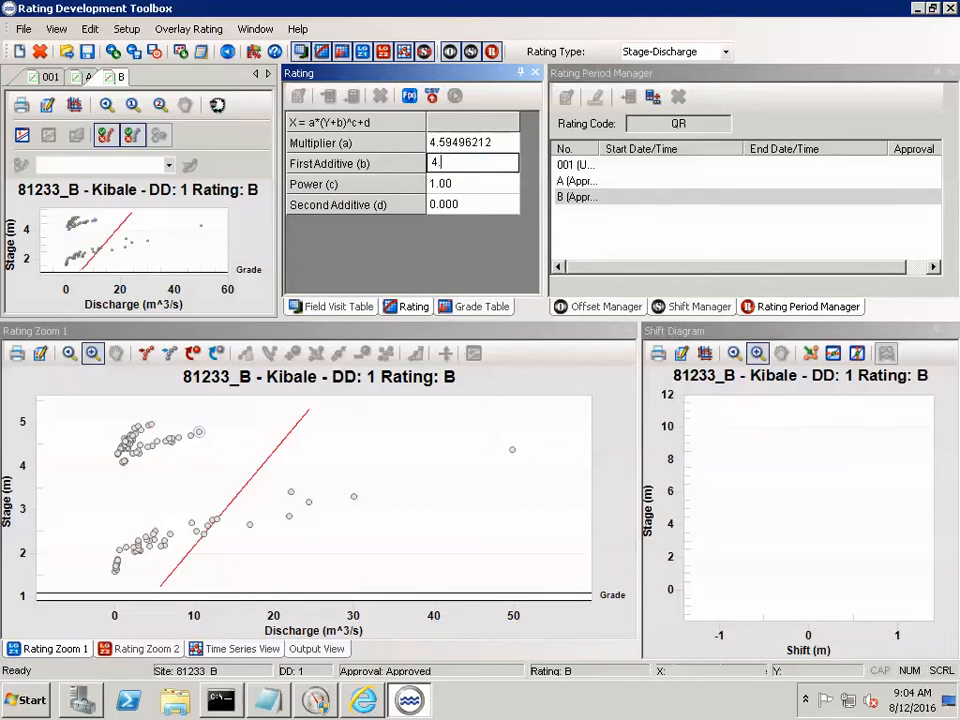
pyautogui.click(493, 184)
pyautogui.write('1.3')
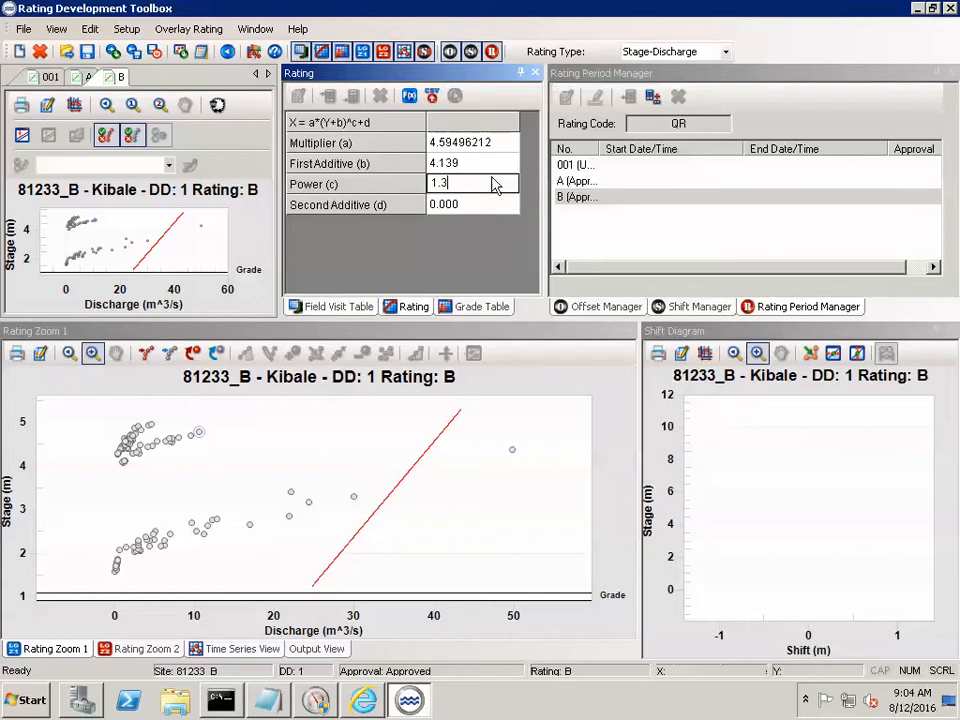
pyautogui.press('Return')
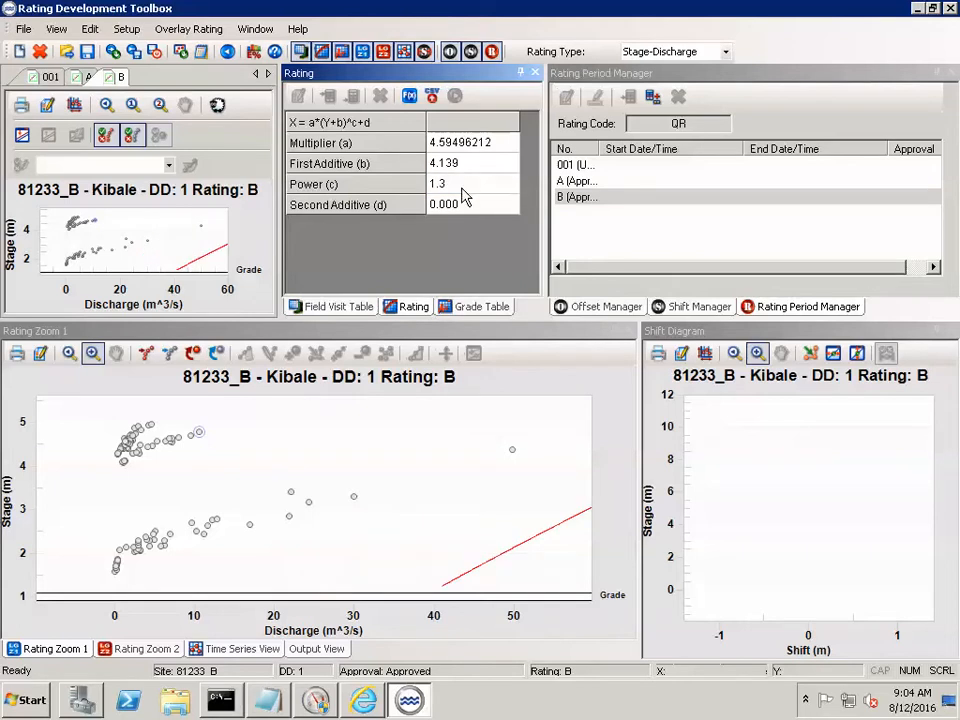
# - Correct rating B's first additive (b) to -4.139
pyautogui.click(470, 168)
pyautogui.click(441, 162)
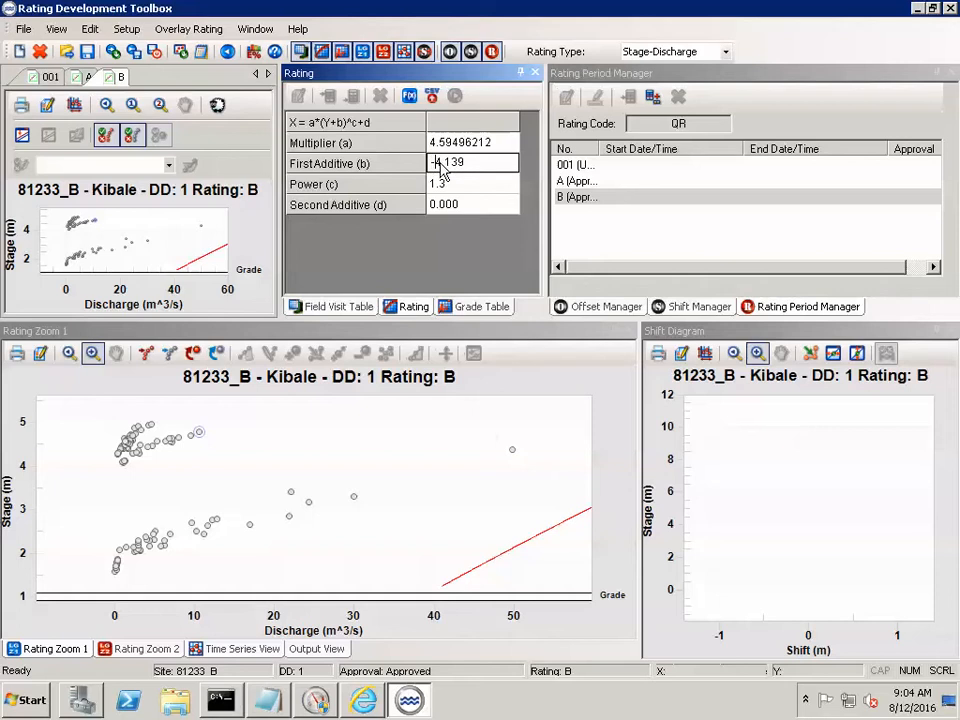
pyautogui.write('-')
pyautogui.press('Return')
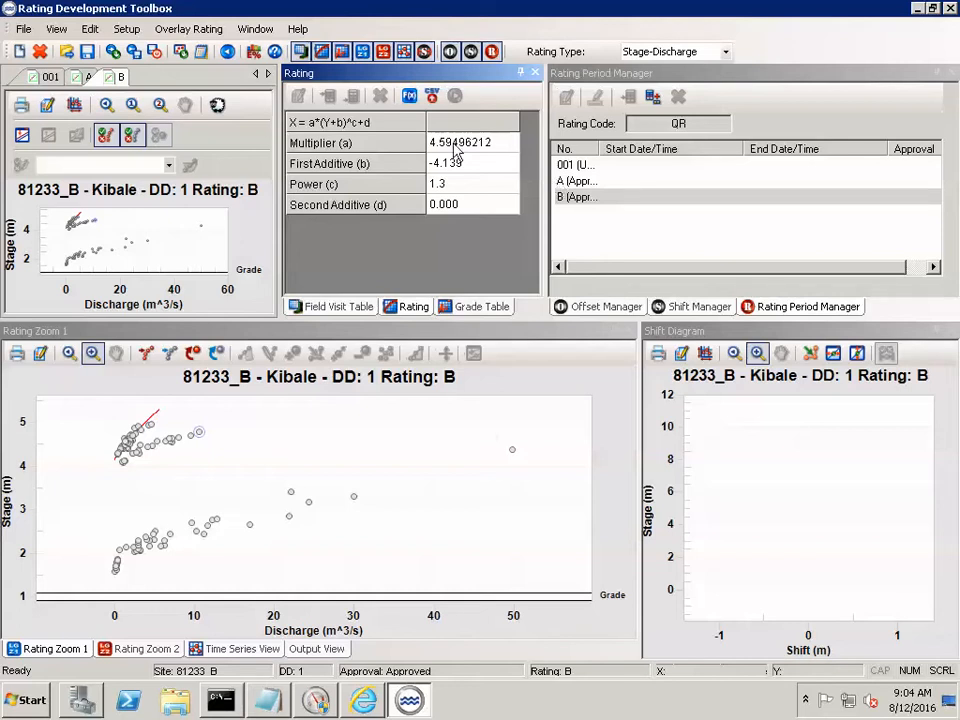
# - Create a new rating numbered C with Working approval, keeping the Standard Equ. transformation
pyautogui.click(23, 29)
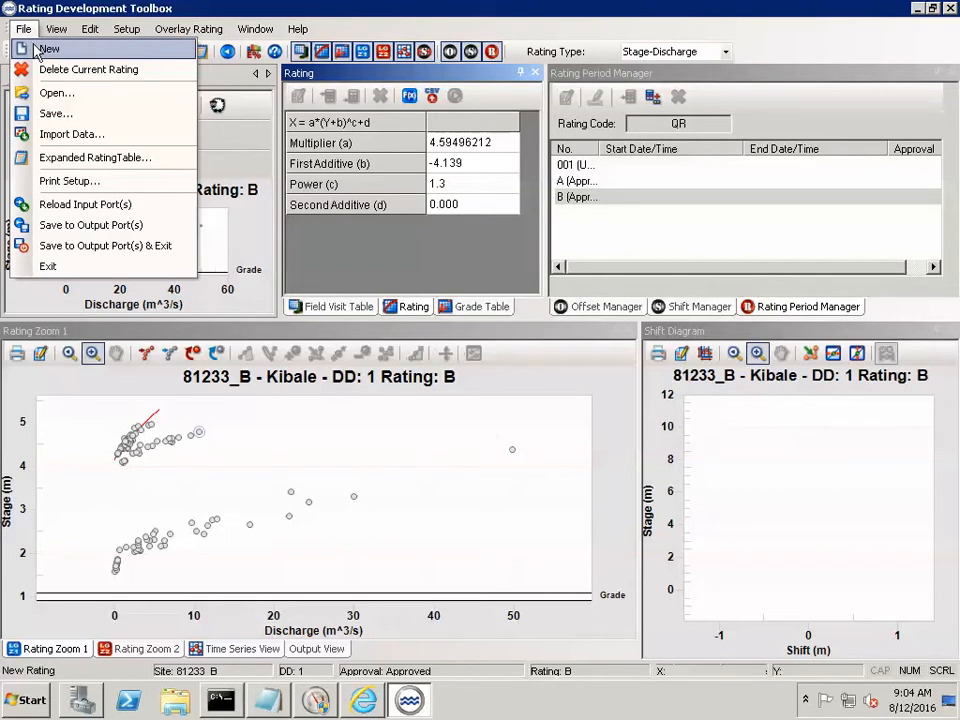
pyautogui.click(45, 50)
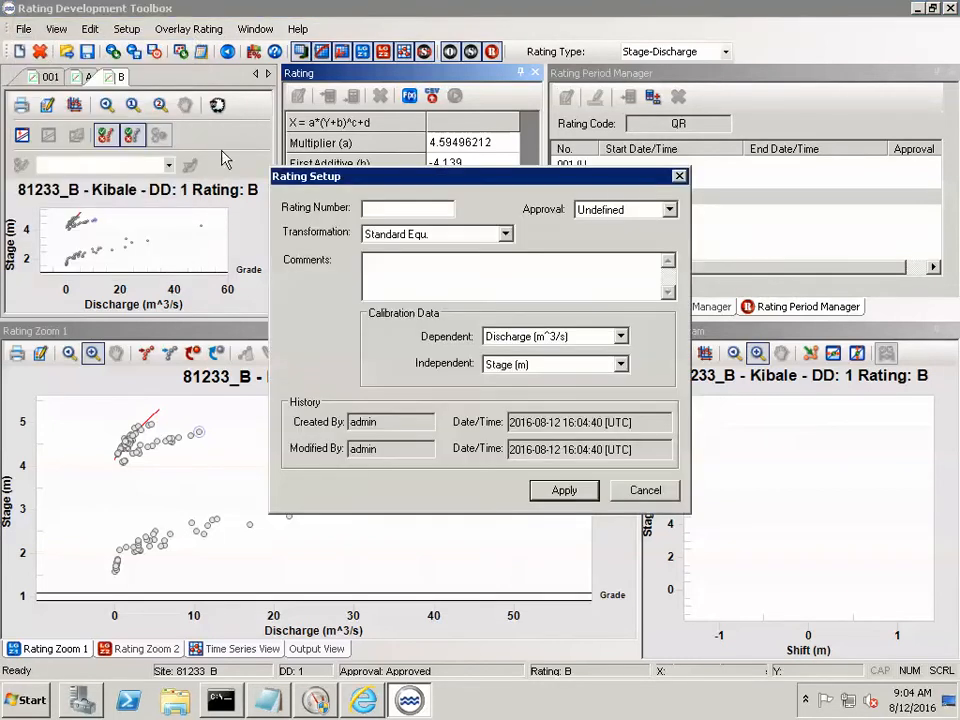
pyautogui.write('C')
pyautogui.click(621, 212)
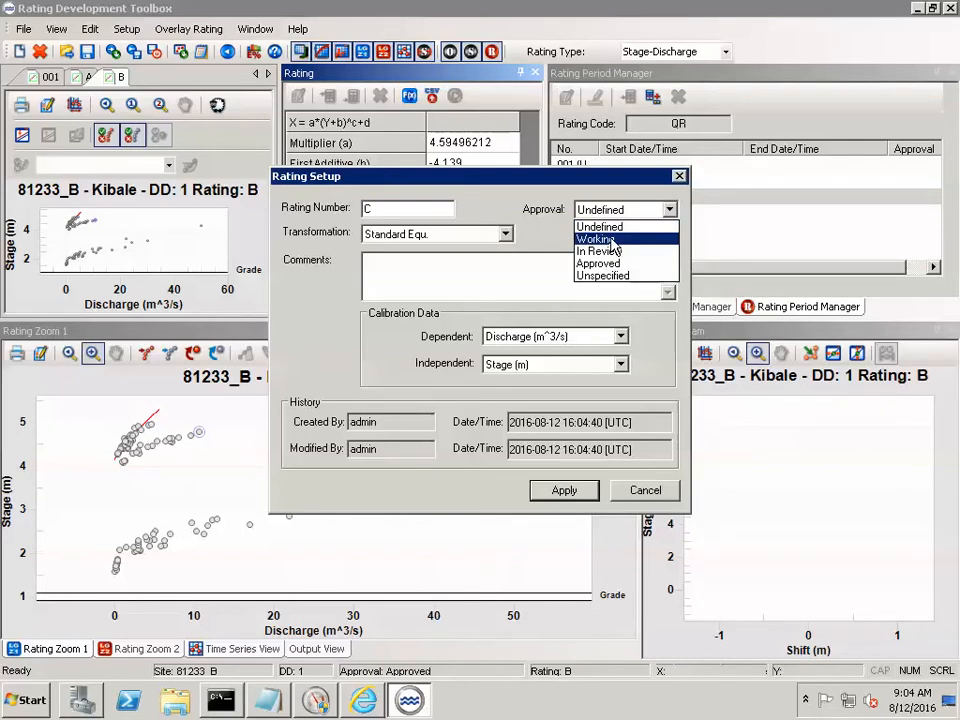
pyautogui.click(614, 242)
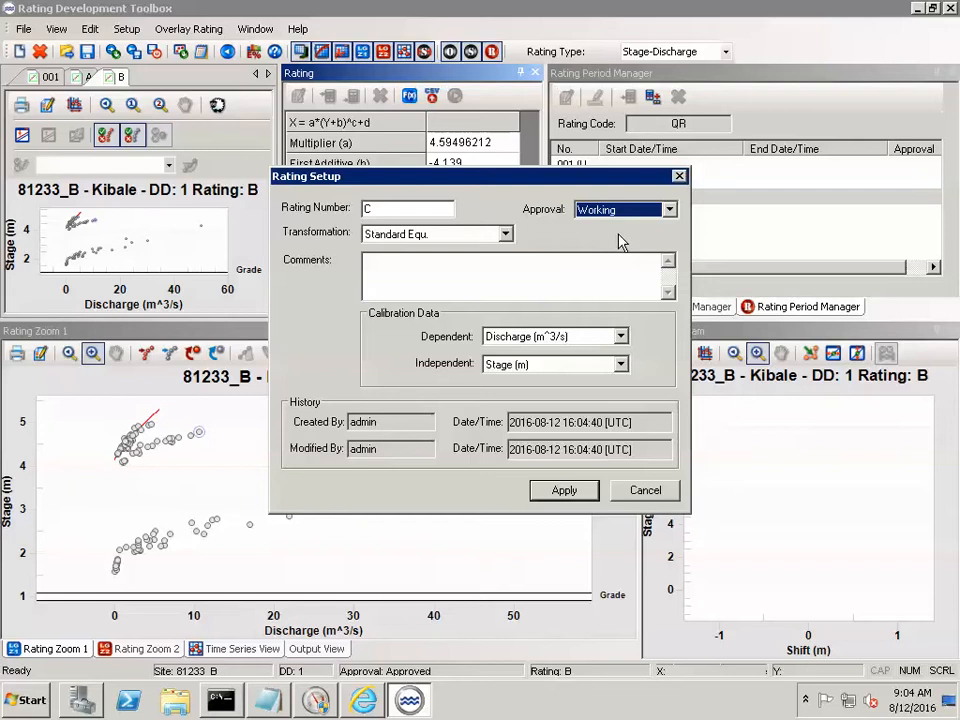
pyautogui.click(571, 491)
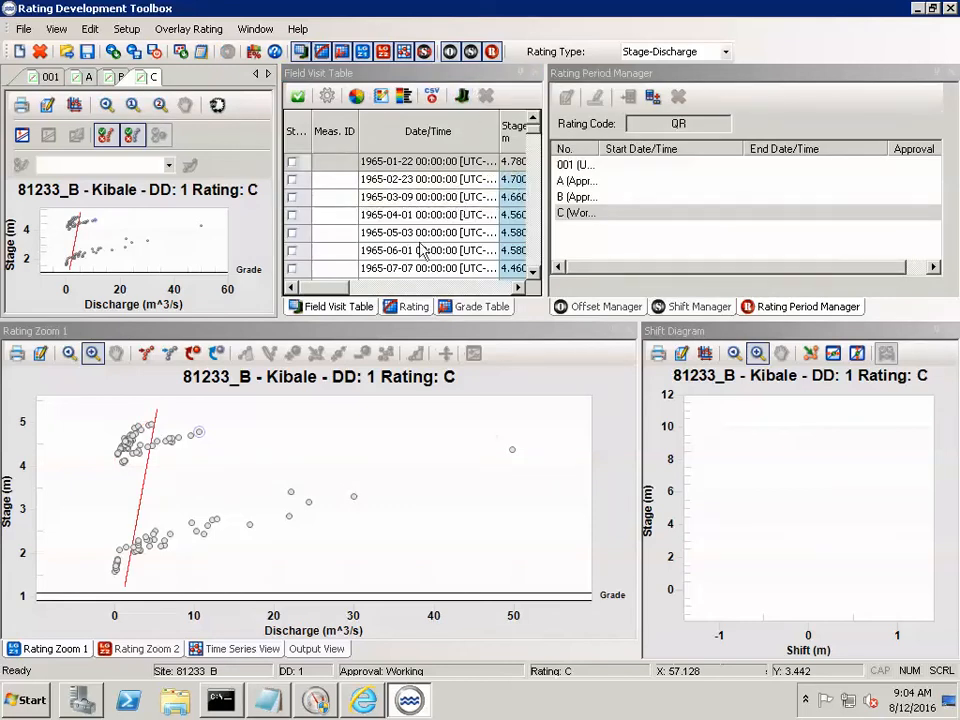
# - Set rating C's equation to a multiplier (a) of 12.31558132 and a first additive (b) of -1.695
pyautogui.click(410, 306)
pyautogui.click(472, 146)
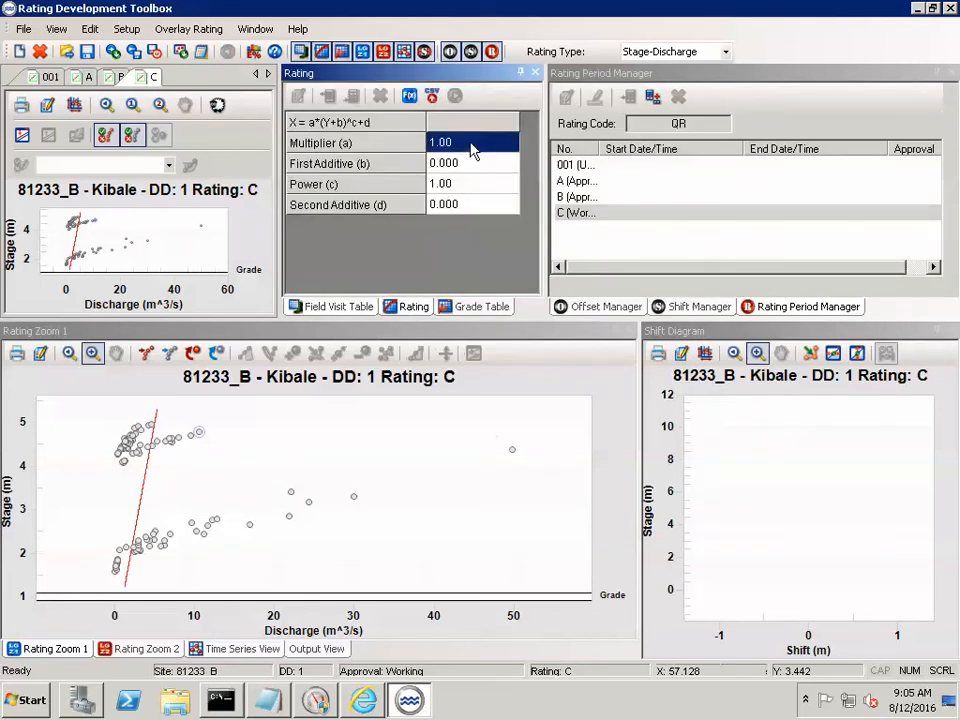
pyautogui.write('12.')
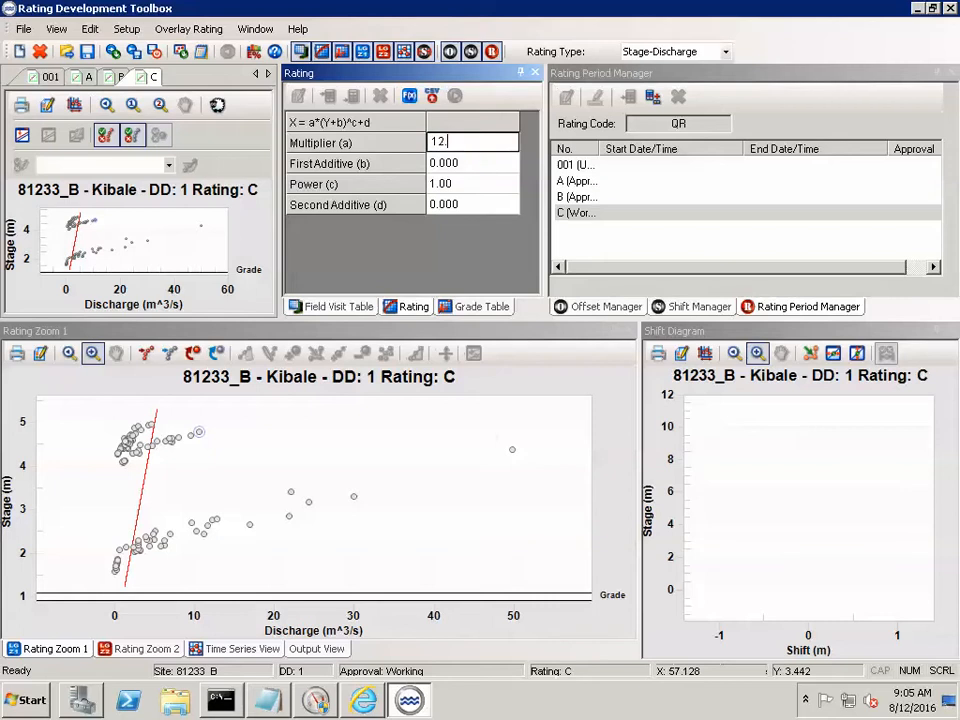
pyautogui.write('31558132')
pyautogui.click(487, 166)
pyautogui.write('-1')
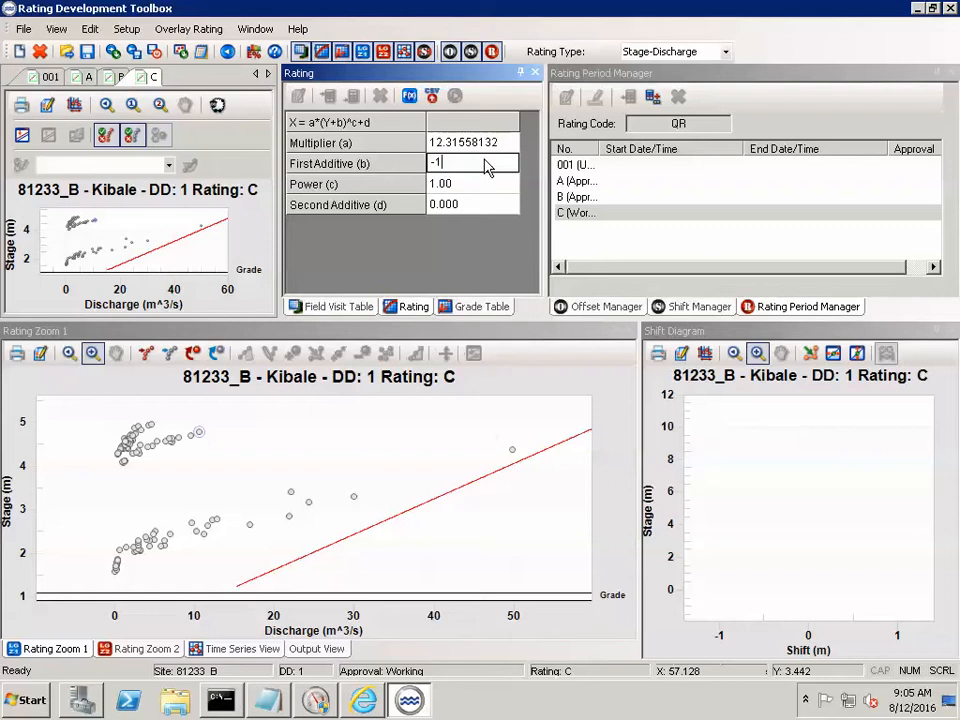
pyautogui.write('.695')
pyautogui.press('Return')
# - Set rating C's power (c) to 1.1441
pyautogui.click(472, 195)
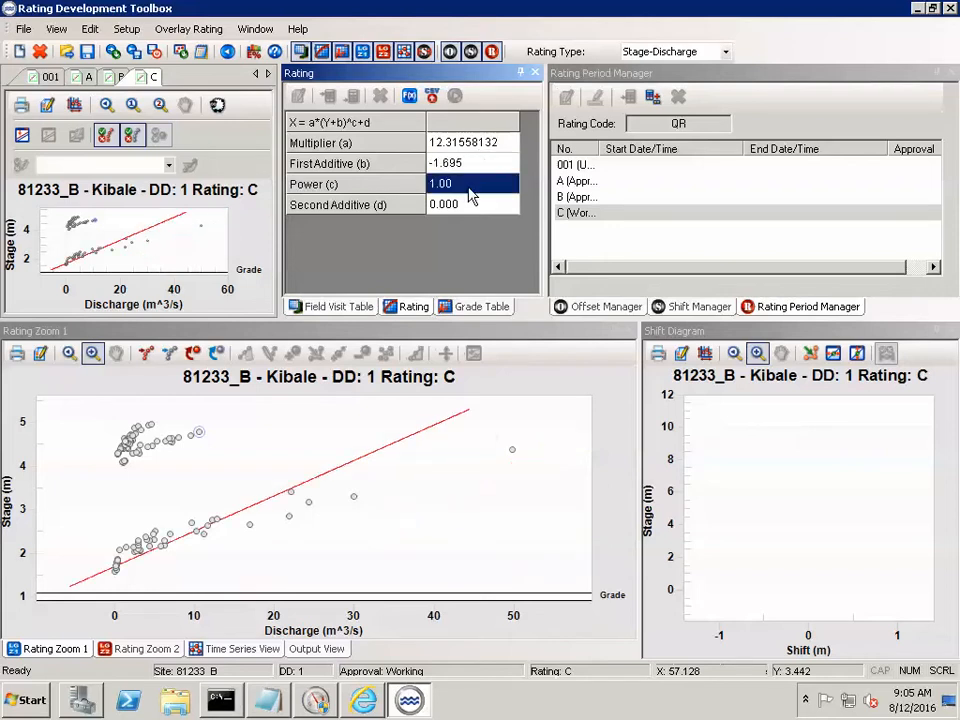
pyautogui.write('1.1')
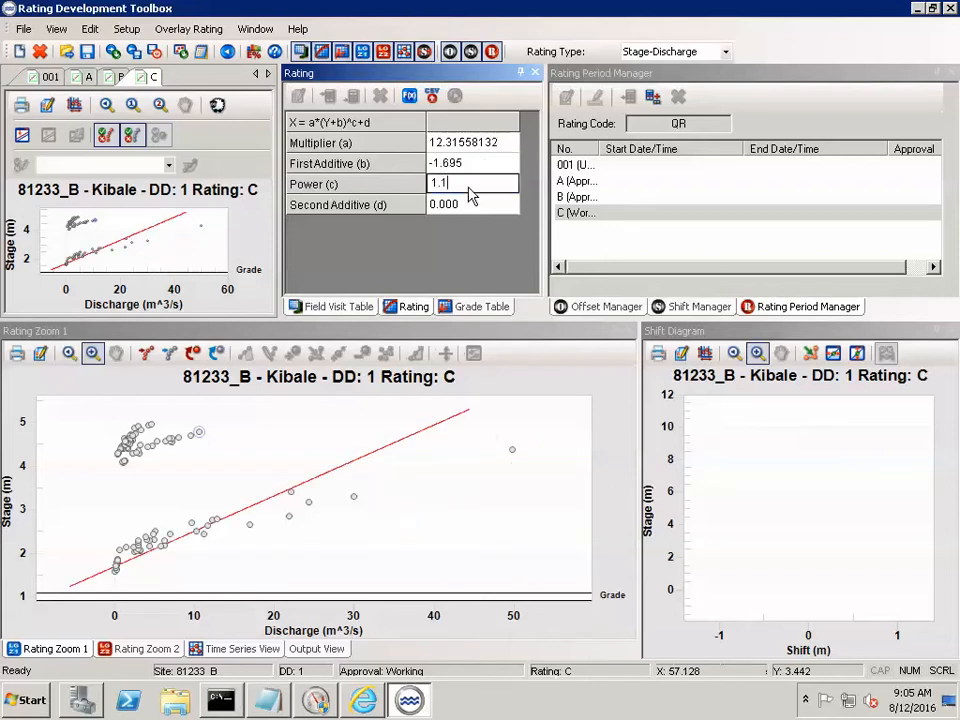
pyautogui.write('441')
pyautogui.press('Return')
# - Correct rating C's power (c) to 1.441
pyautogui.click(449, 184)
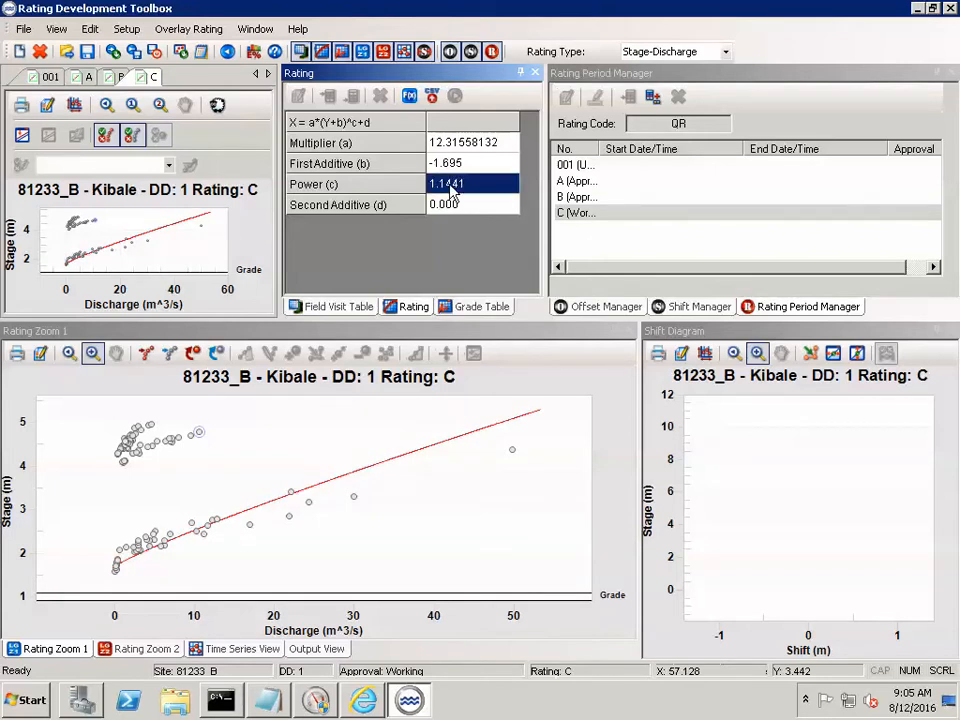
pyautogui.click(446, 182)
pyautogui.press('BackSpace')
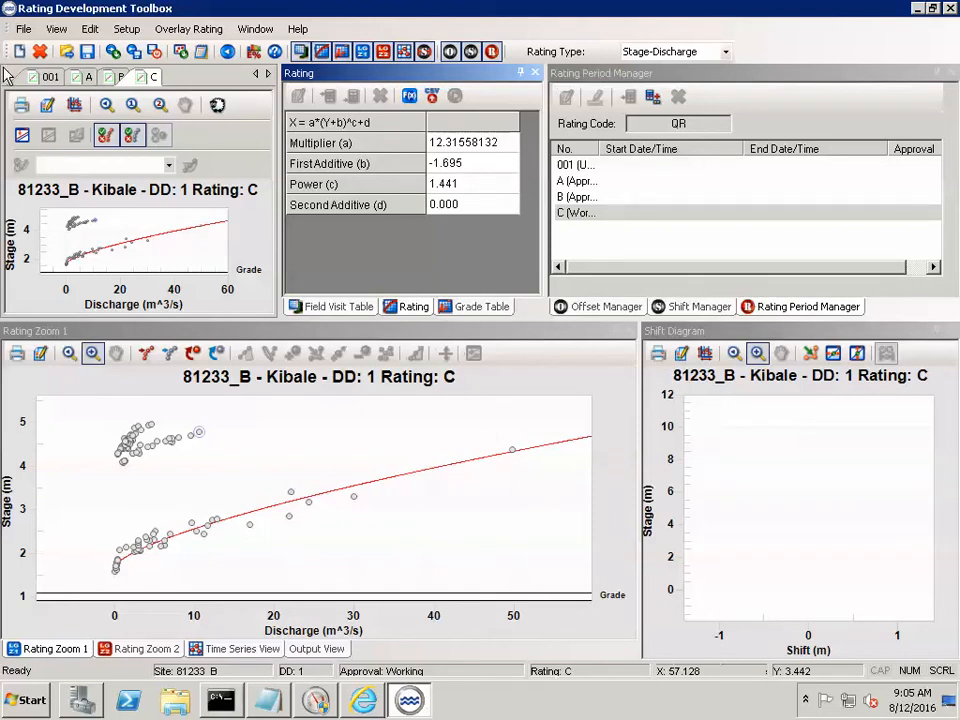
# - Review the equation parameters of ratings A, B and C one after another
pyautogui.click(86, 77)
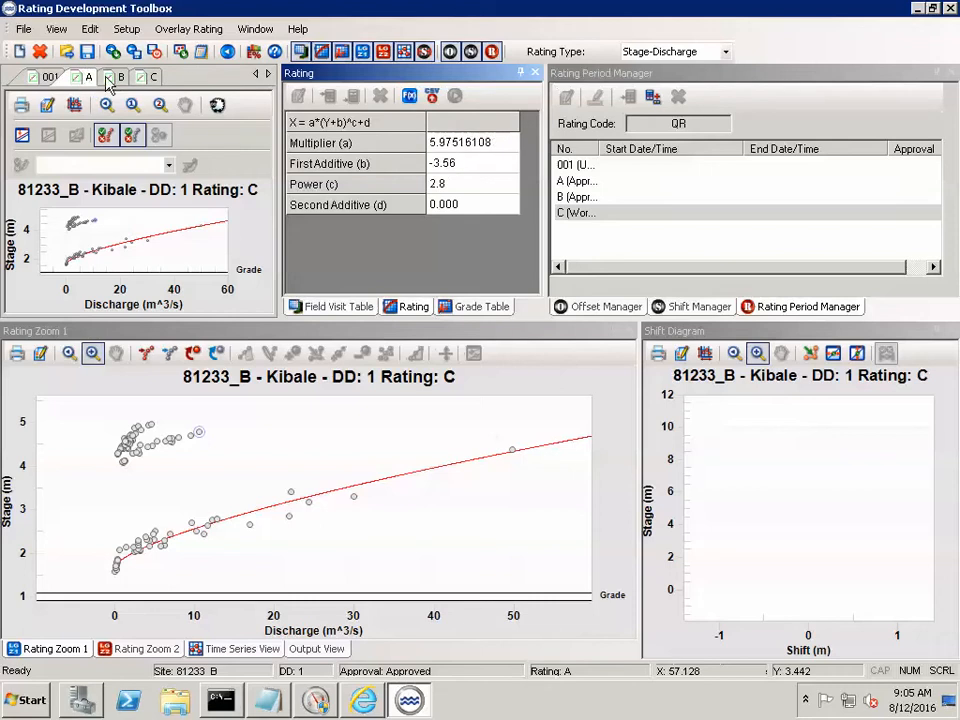
pyautogui.click(109, 77)
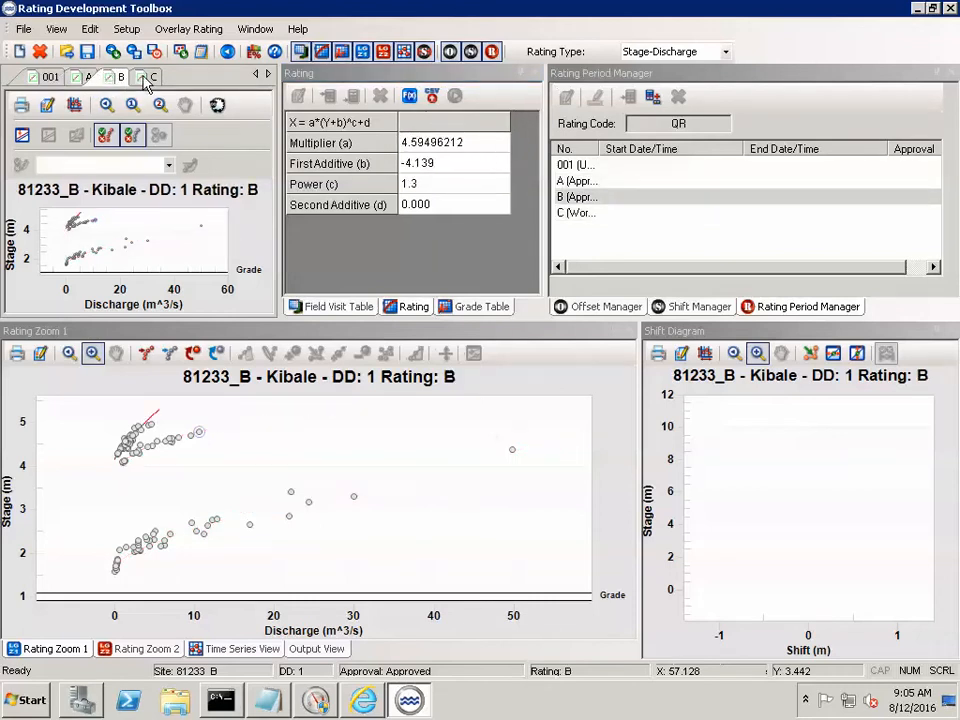
pyautogui.click(147, 78)
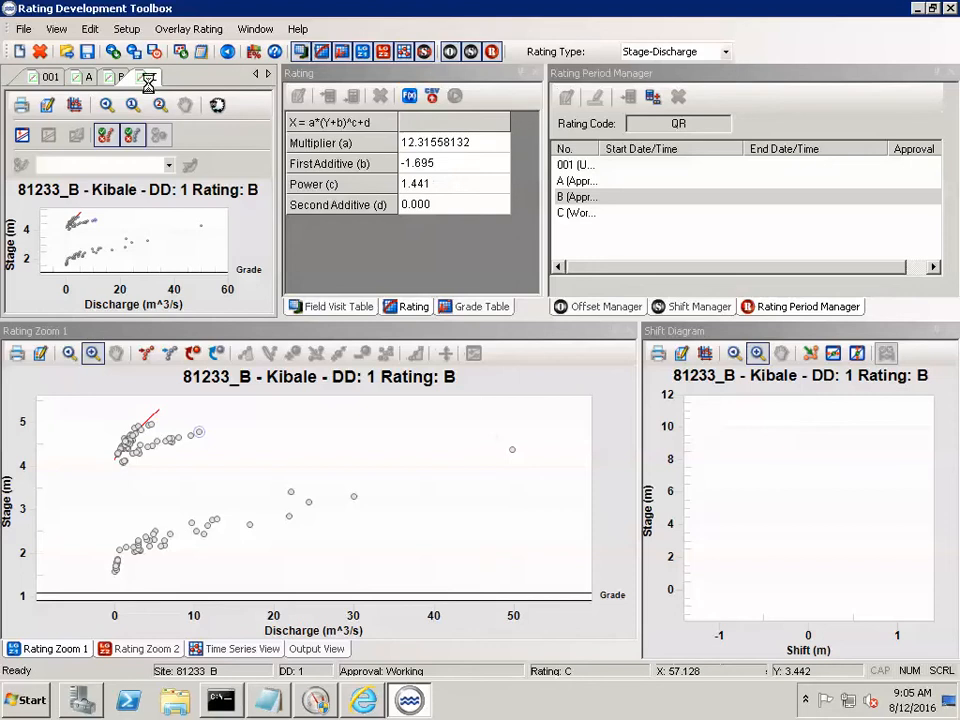
# - Save the ratings to the output ports, agreeing to continue without a rating period
pyautogui.click(21, 30)
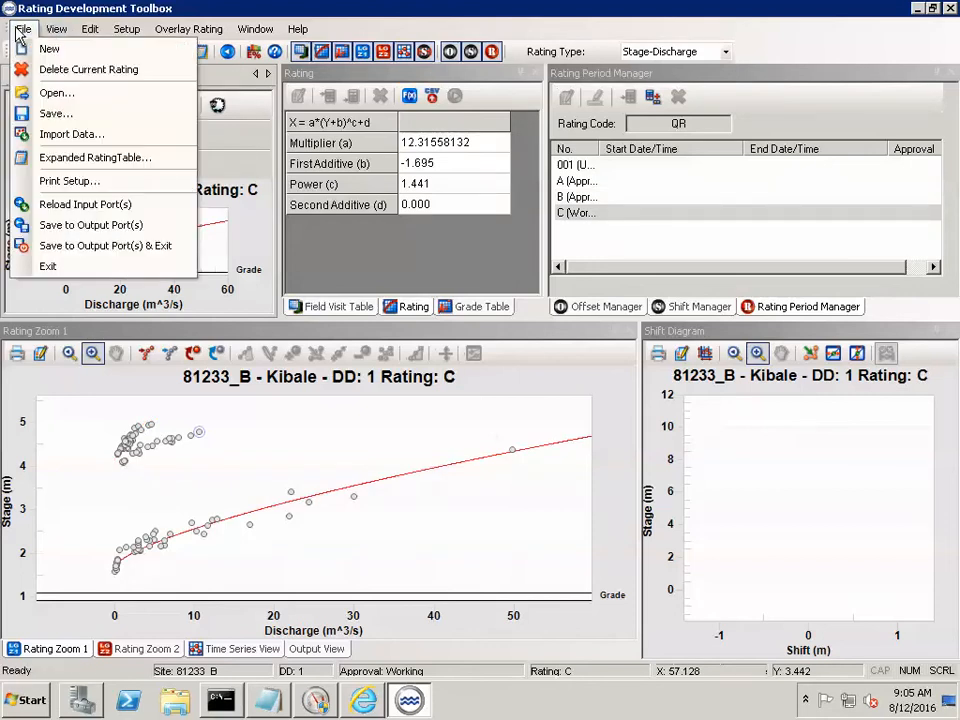
pyautogui.click(91, 225)
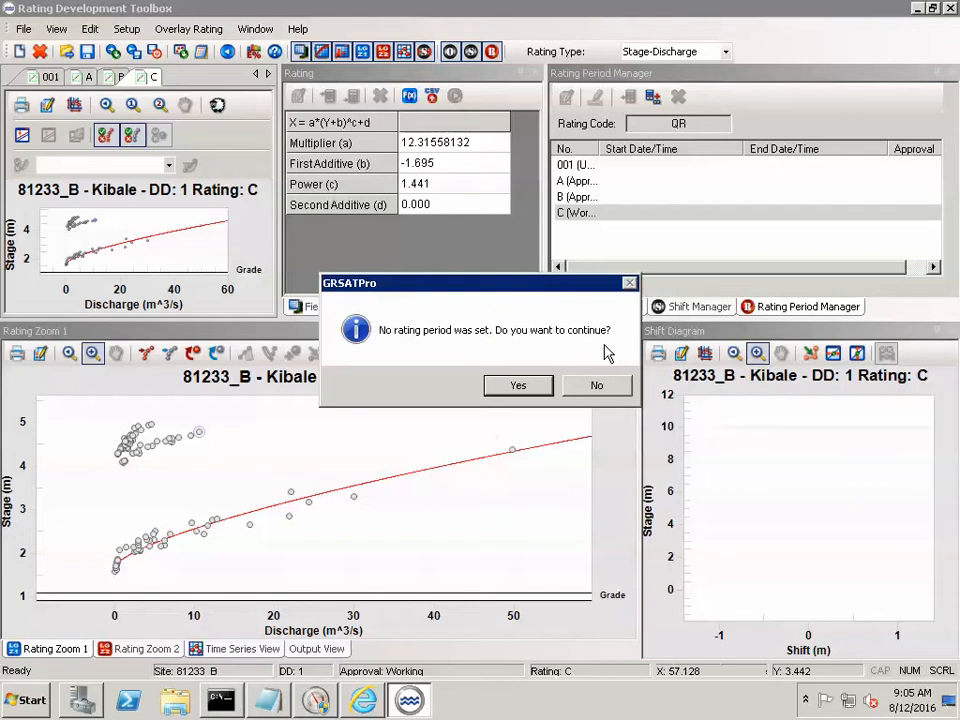
pyautogui.click(518, 387)
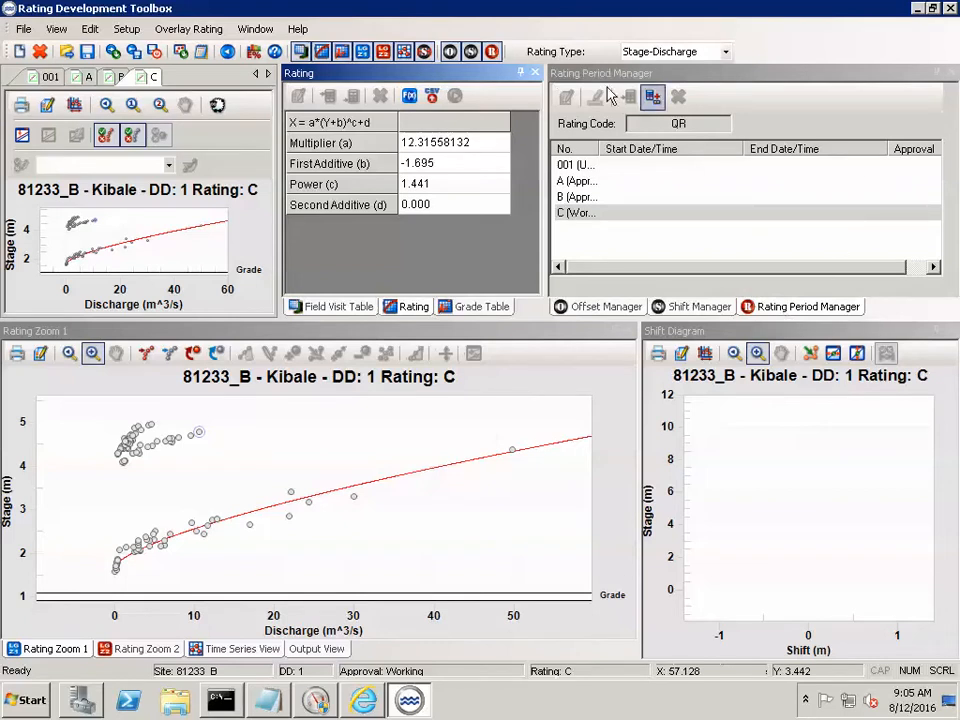
# - Detach the Rating Period Manager as a floating window and fit its No. column to the full rating names
pyautogui.click(802, 312)
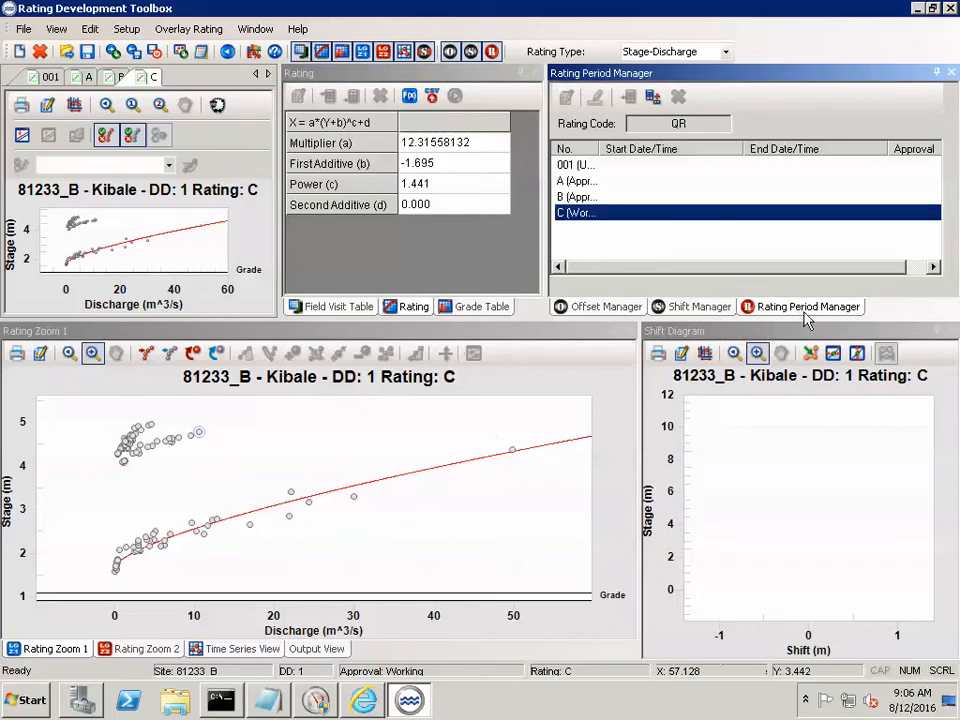
pyautogui.doubleClick(804, 313)
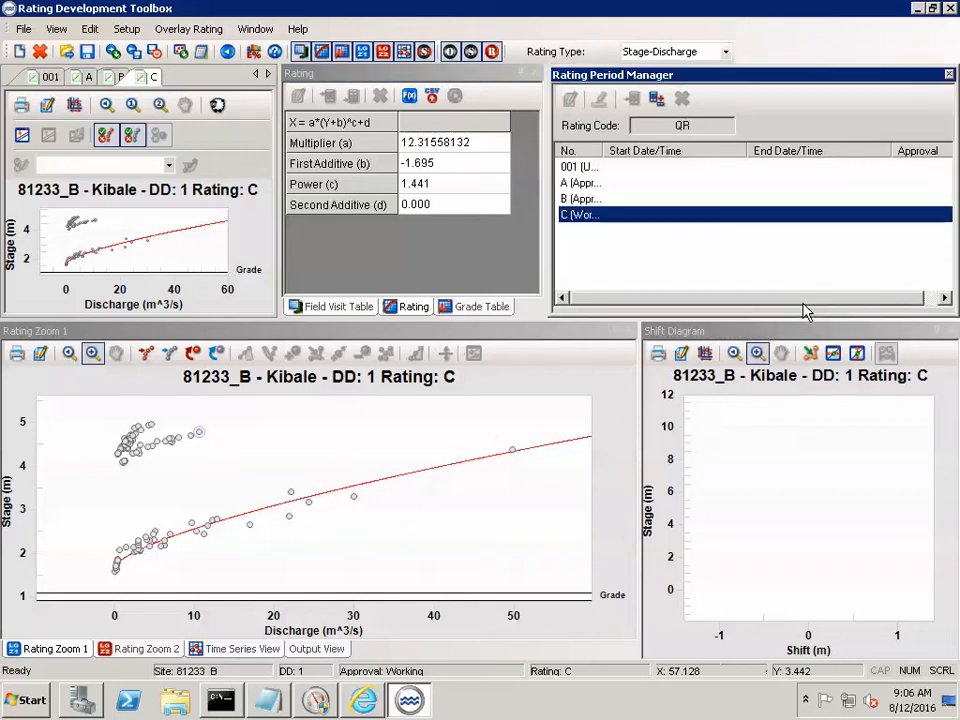
pyautogui.doubleClick(606, 150)
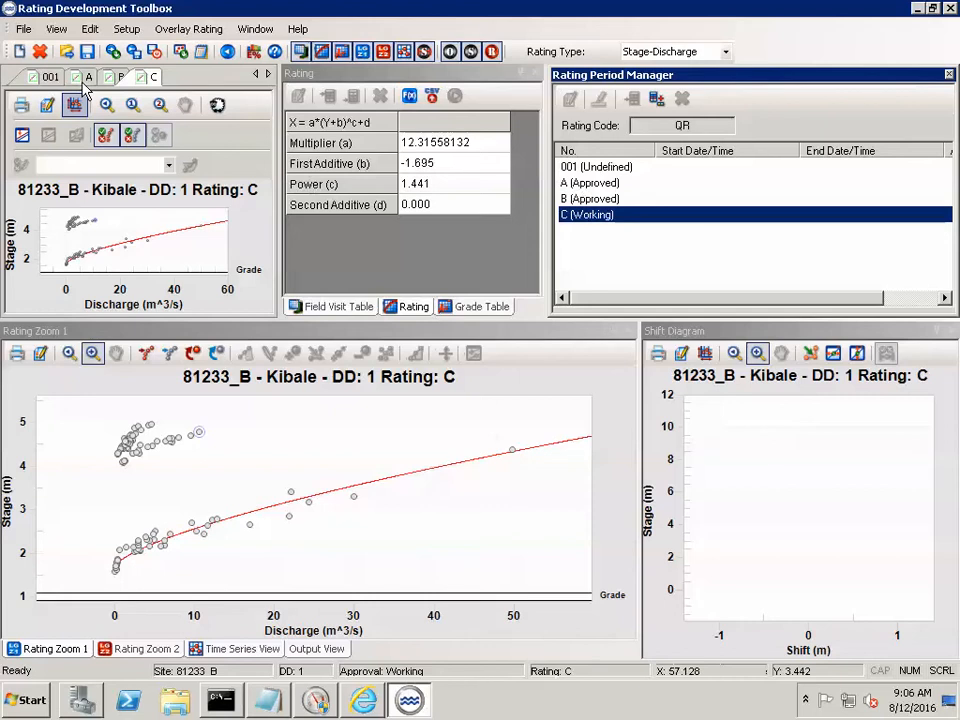
pyautogui.click(607, 186)
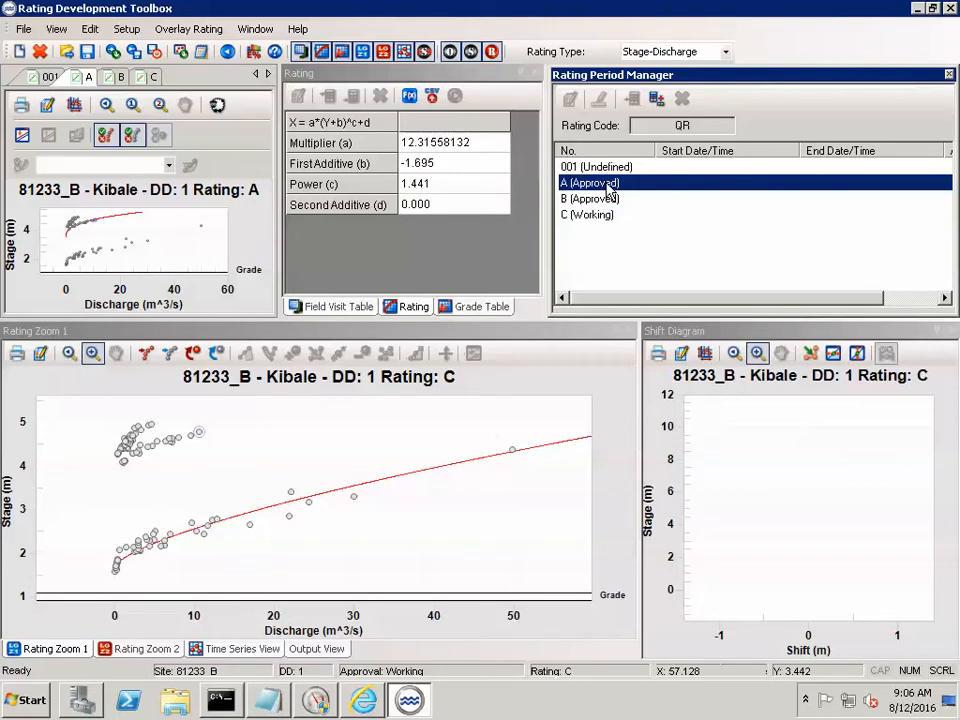
pyautogui.doubleClick(607, 186)
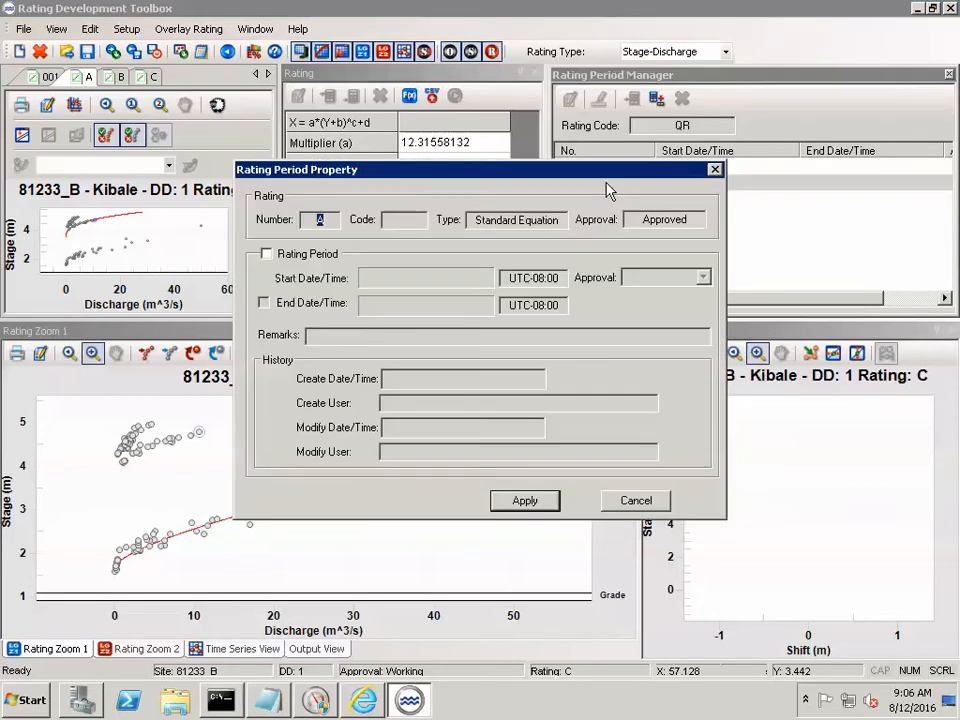
pyautogui.click(266, 254)
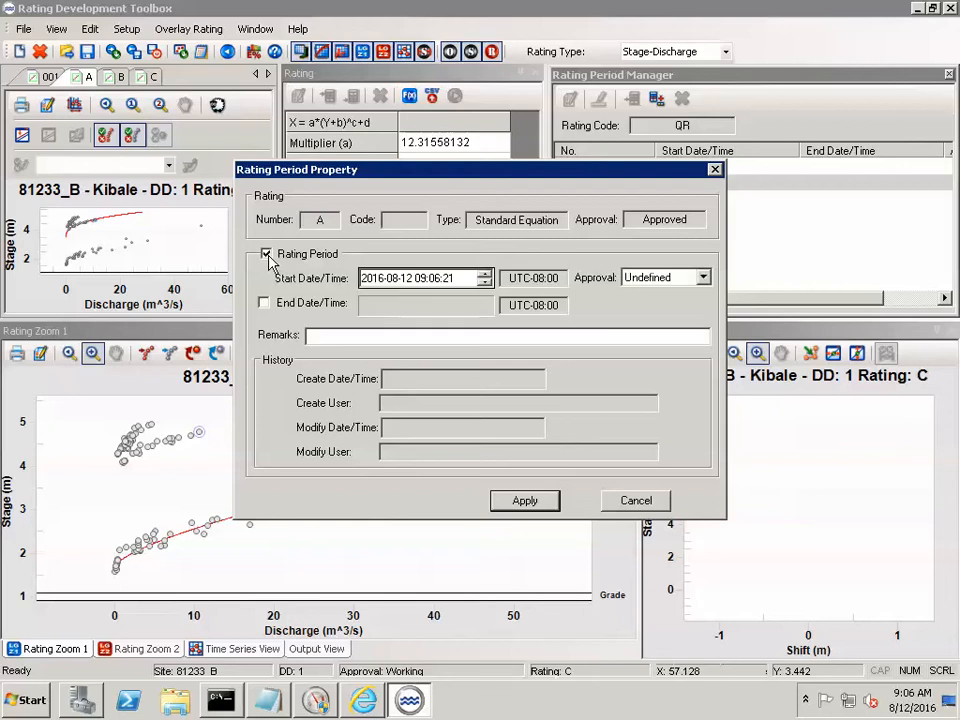
pyautogui.click(379, 279)
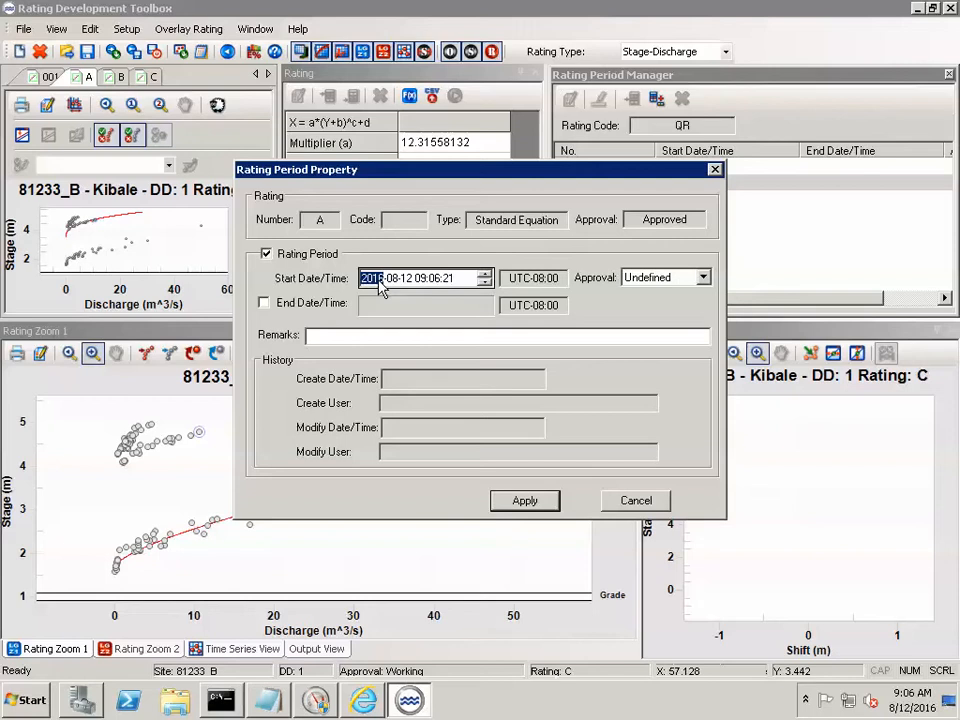
pyautogui.write('1958')
pyautogui.click(397, 281)
pyautogui.click(407, 280)
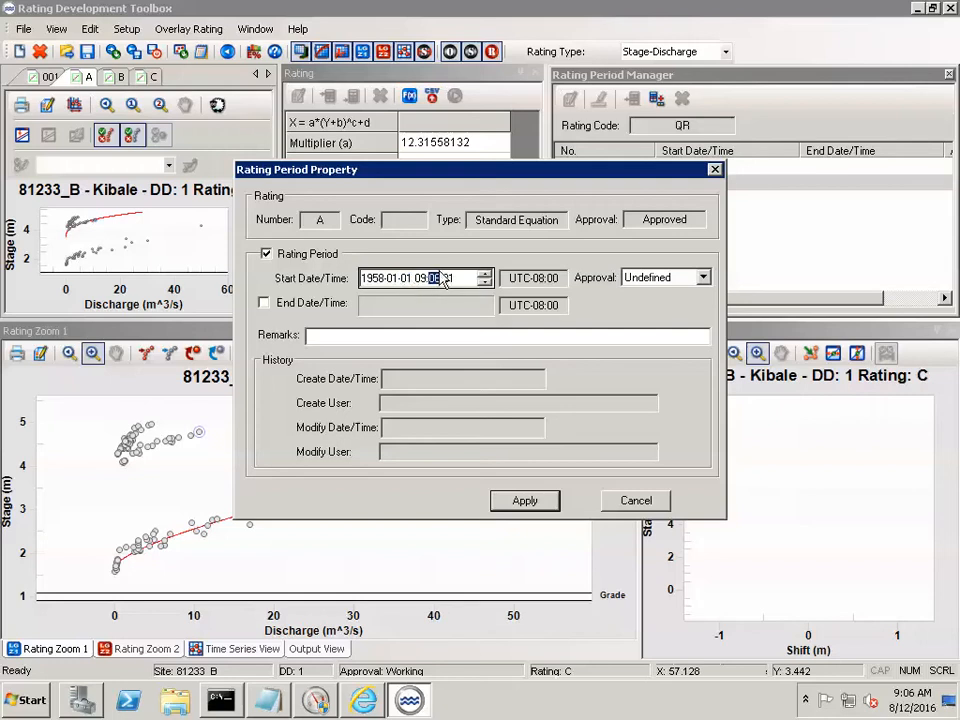
pyautogui.click(423, 281)
pyautogui.write('00:00:0')
pyautogui.write('0')
pyautogui.click(645, 280)
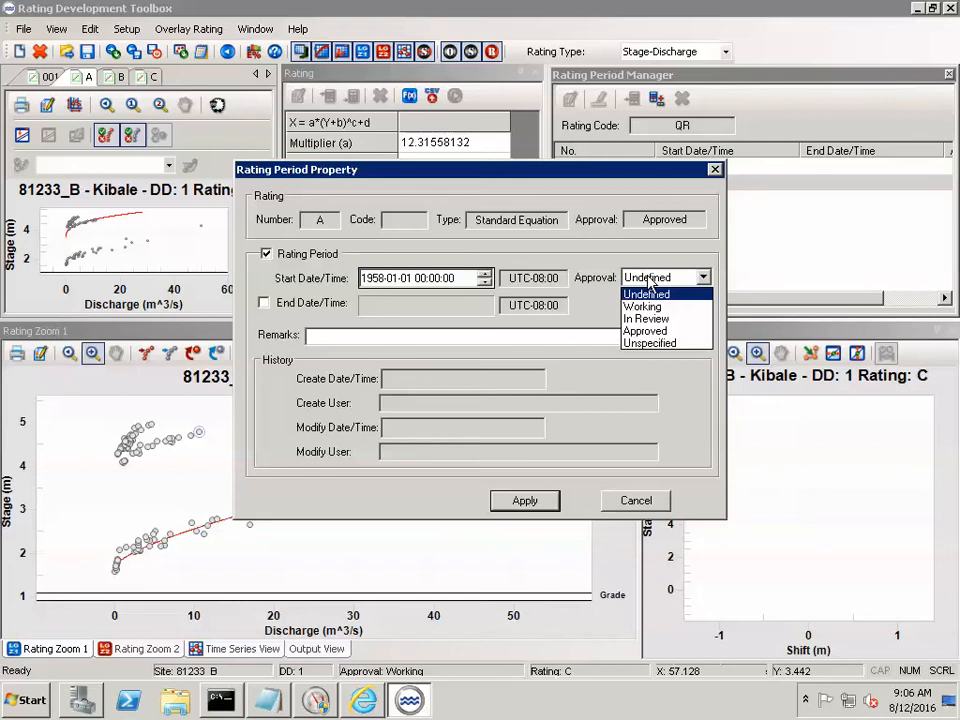
pyautogui.click(654, 330)
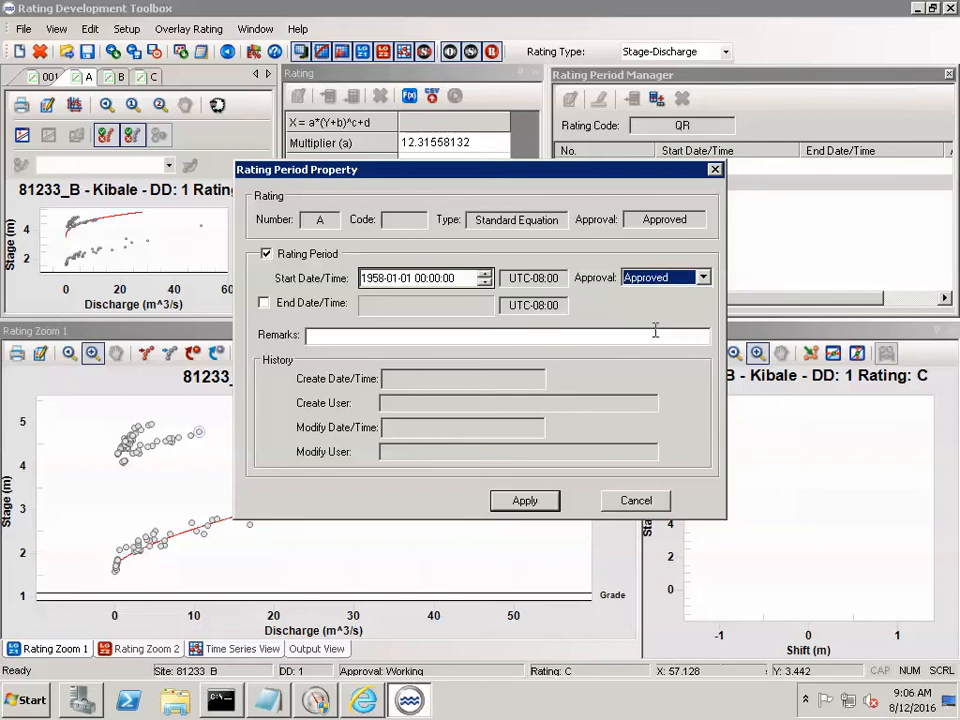
pyautogui.click(263, 302)
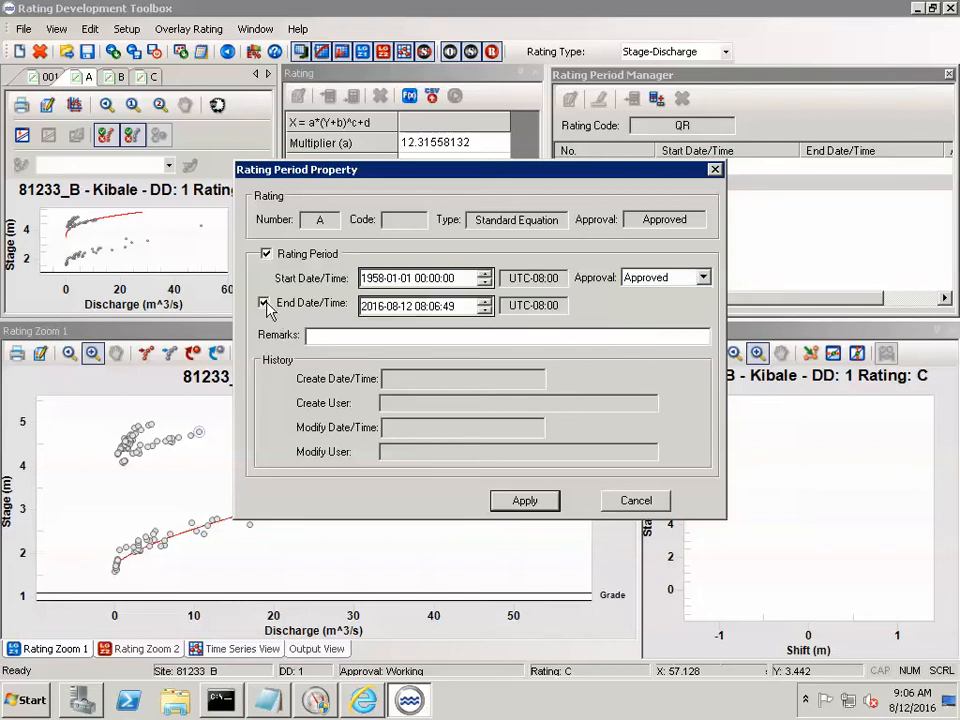
pyautogui.click(370, 307)
pyautogui.write('1966')
pyautogui.click(393, 307)
pyautogui.click(409, 307)
pyautogui.write('22')
pyautogui.click(423, 307)
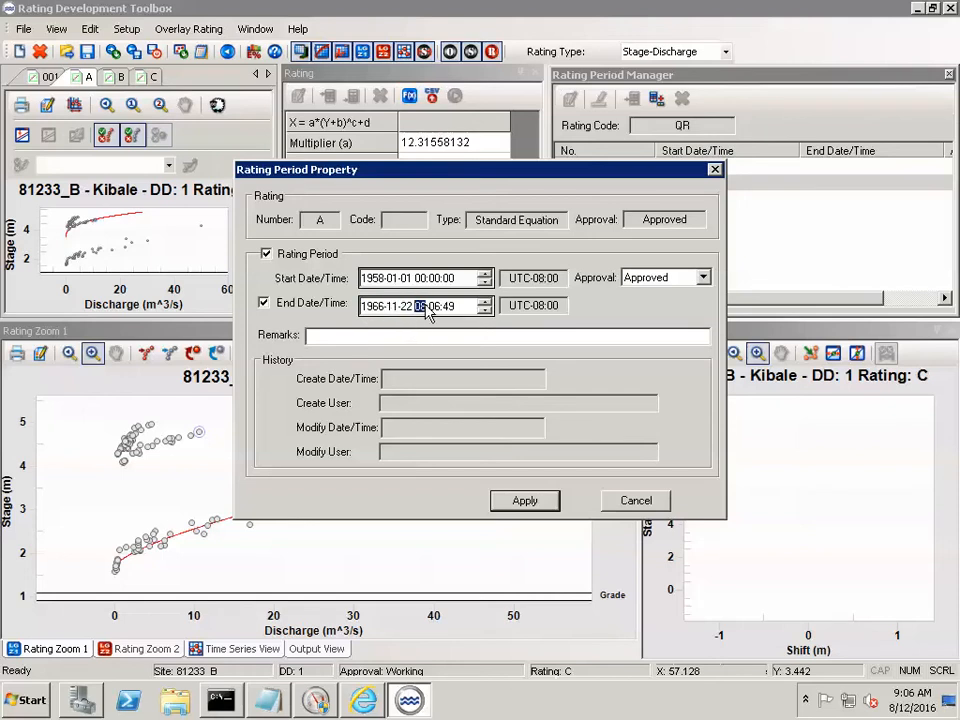
pyautogui.write('00')
pyautogui.click(437, 308)
pyautogui.write('0000')
pyautogui.click(526, 502)
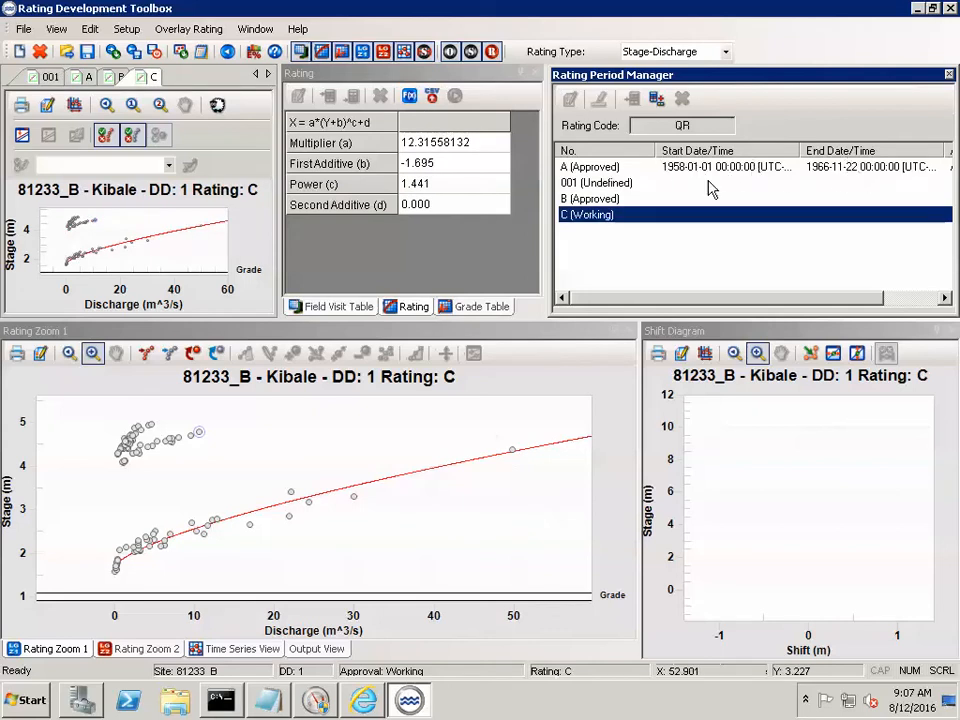
pyautogui.click(593, 201)
pyautogui.doubleClick(593, 201)
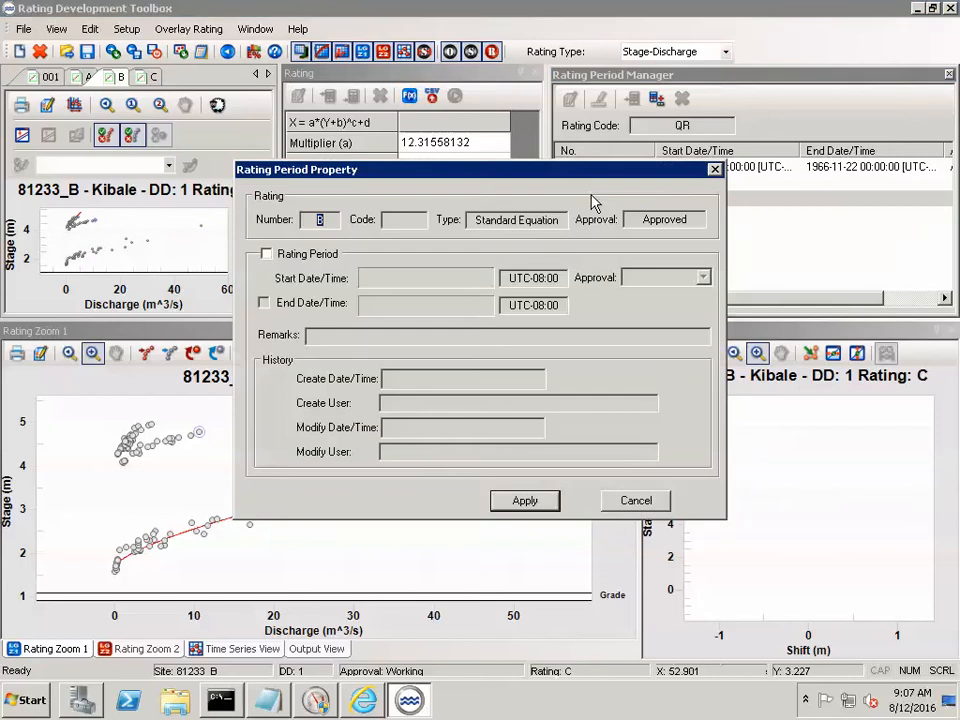
pyautogui.click(265, 254)
pyautogui.click(373, 280)
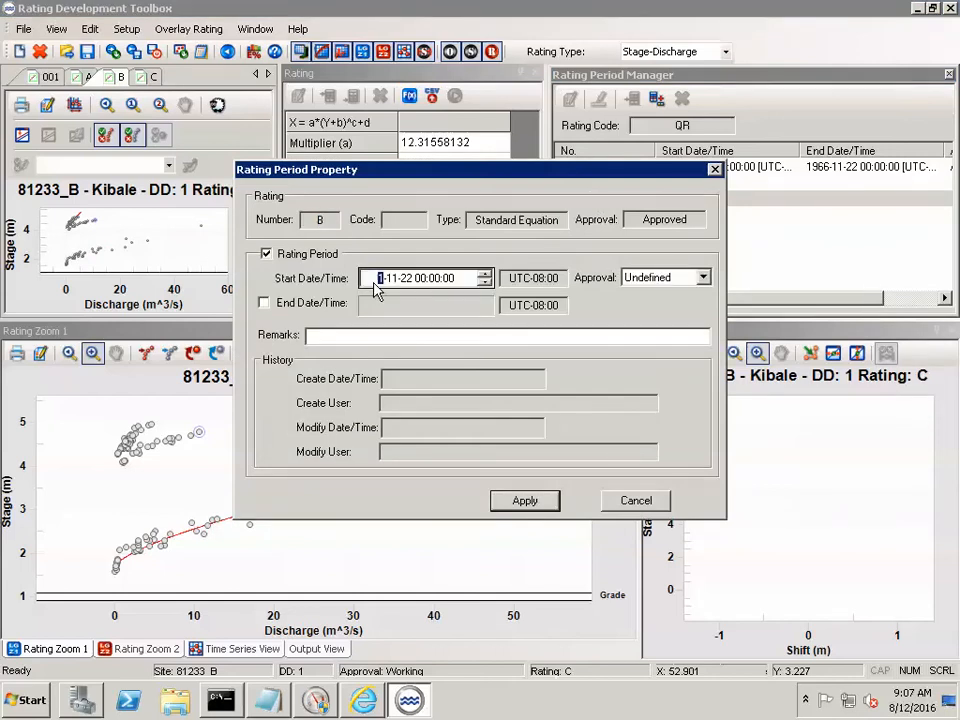
pyautogui.click(393, 280)
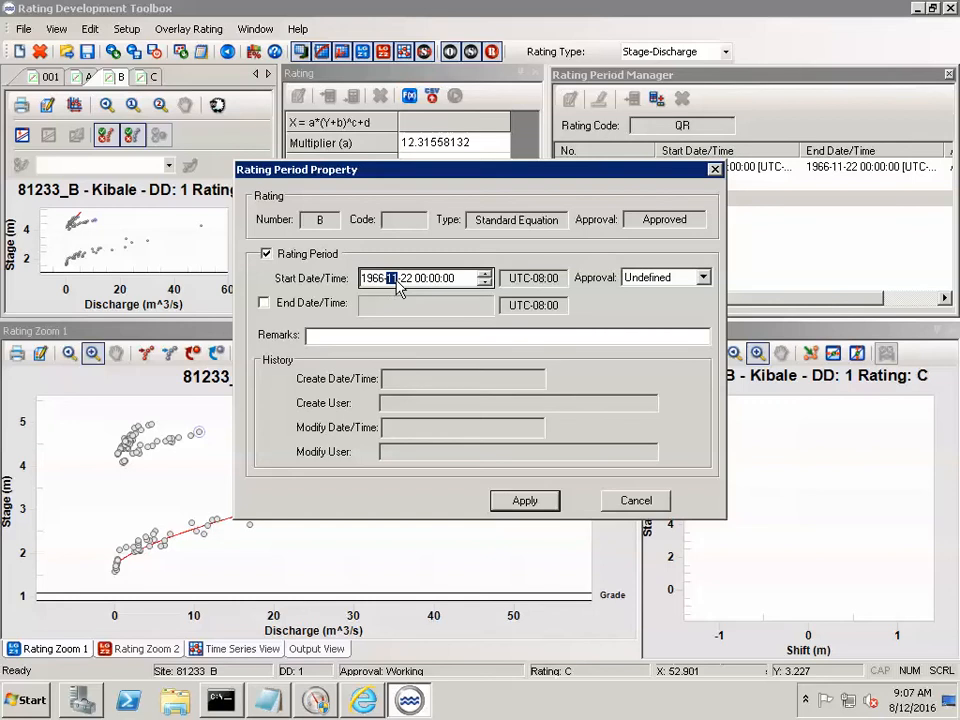
pyautogui.click(405, 278)
pyautogui.press('Up')
pyautogui.click(424, 281)
pyautogui.click(667, 278)
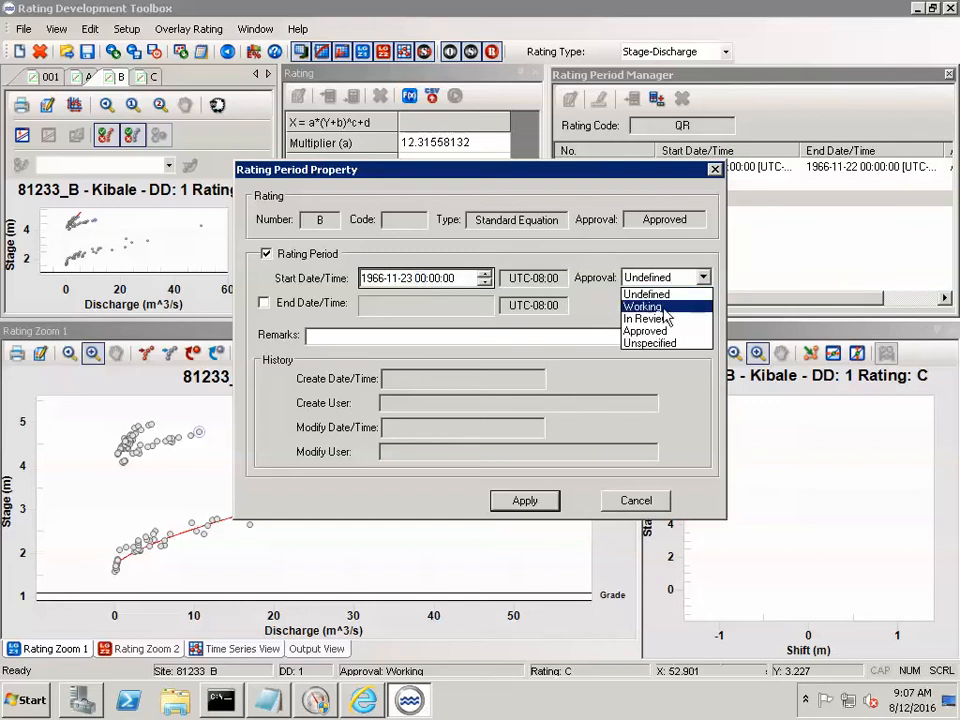
pyautogui.click(660, 332)
pyautogui.click(264, 303)
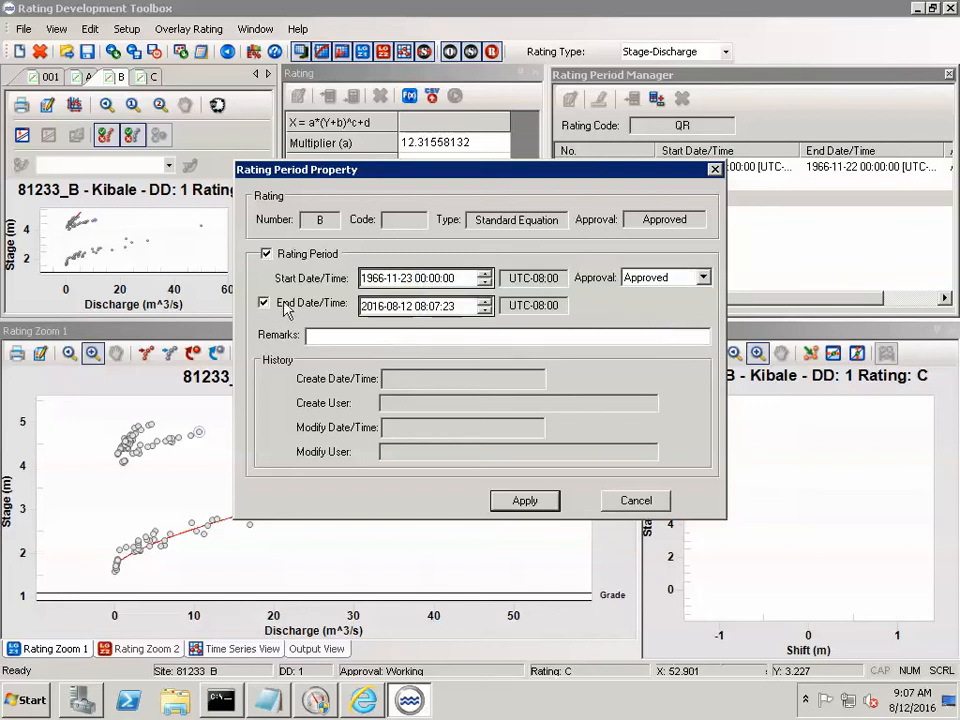
pyautogui.click(374, 306)
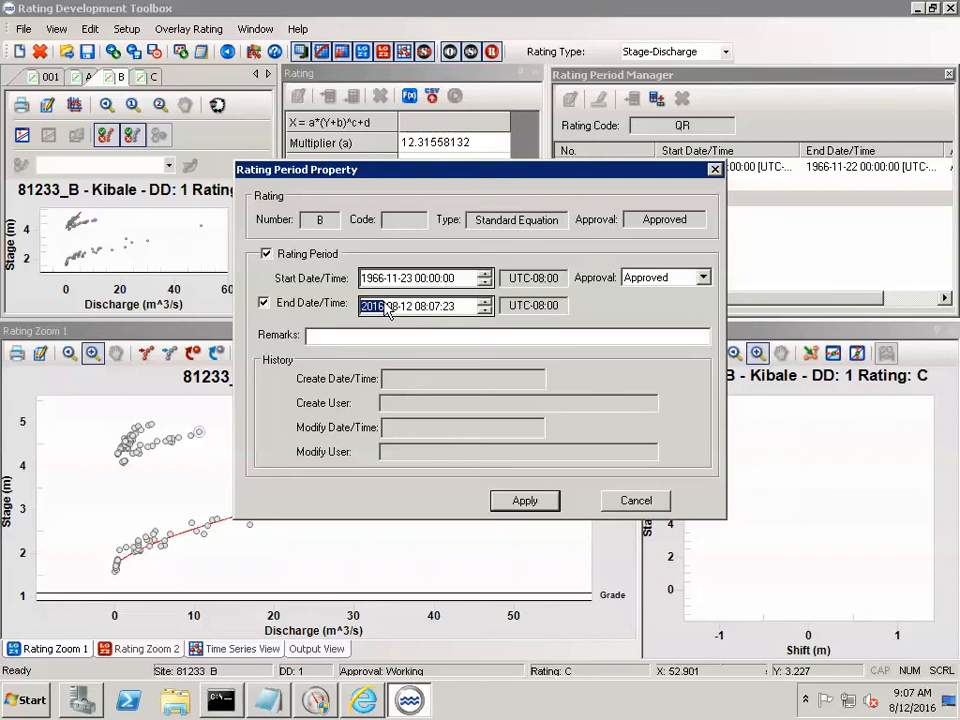
pyautogui.write('1998')
pyautogui.click(393, 306)
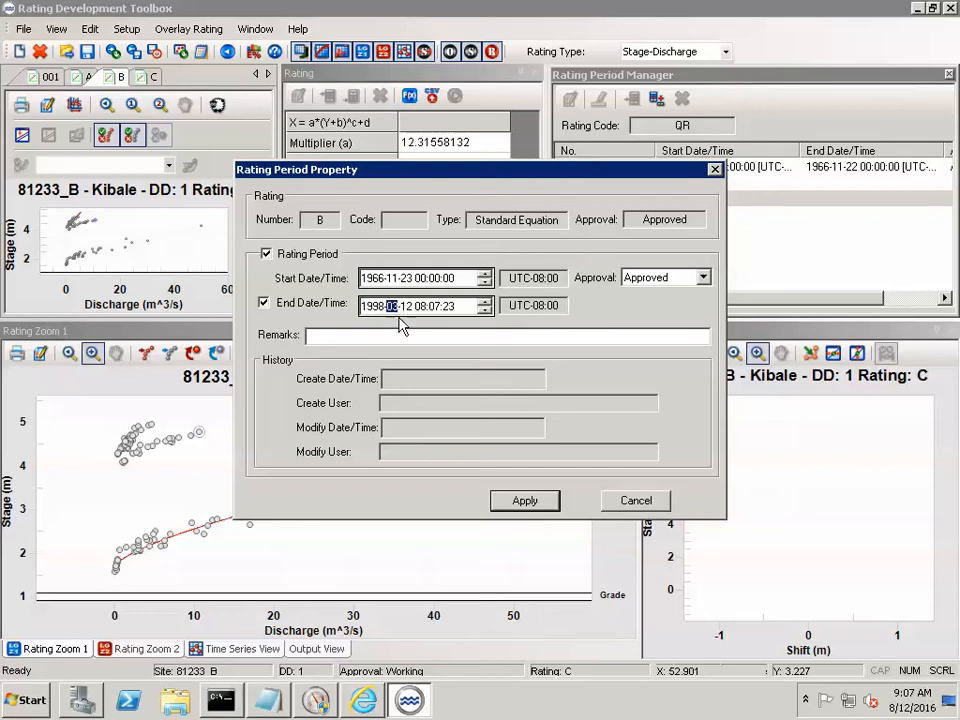
pyautogui.write('03-')
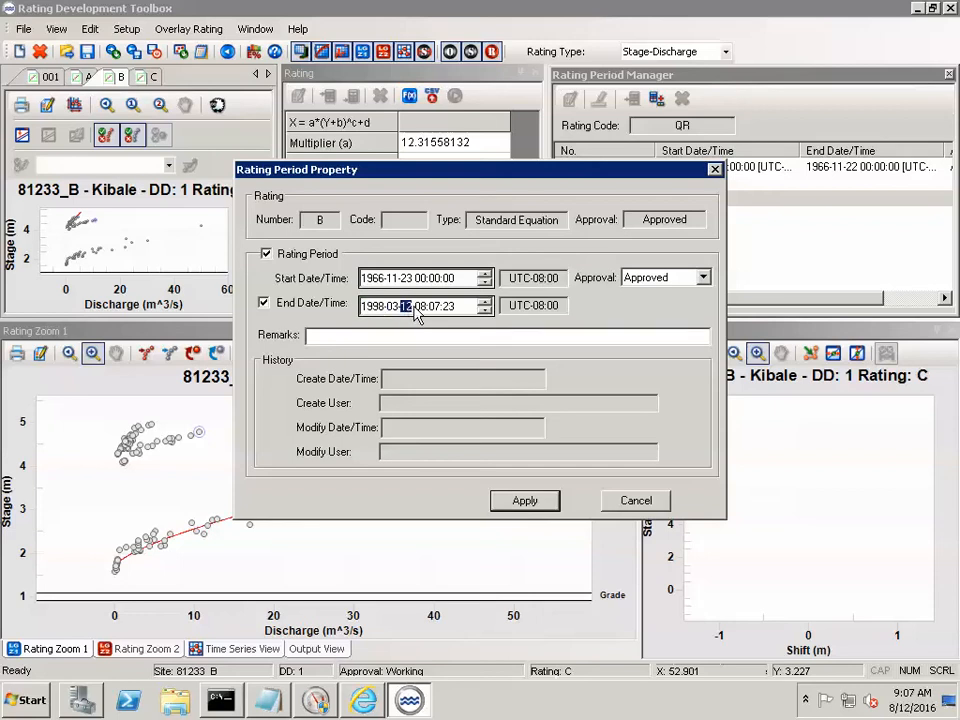
pyautogui.write('04 00:00:00')
pyautogui.click(447, 280)
pyautogui.click(526, 503)
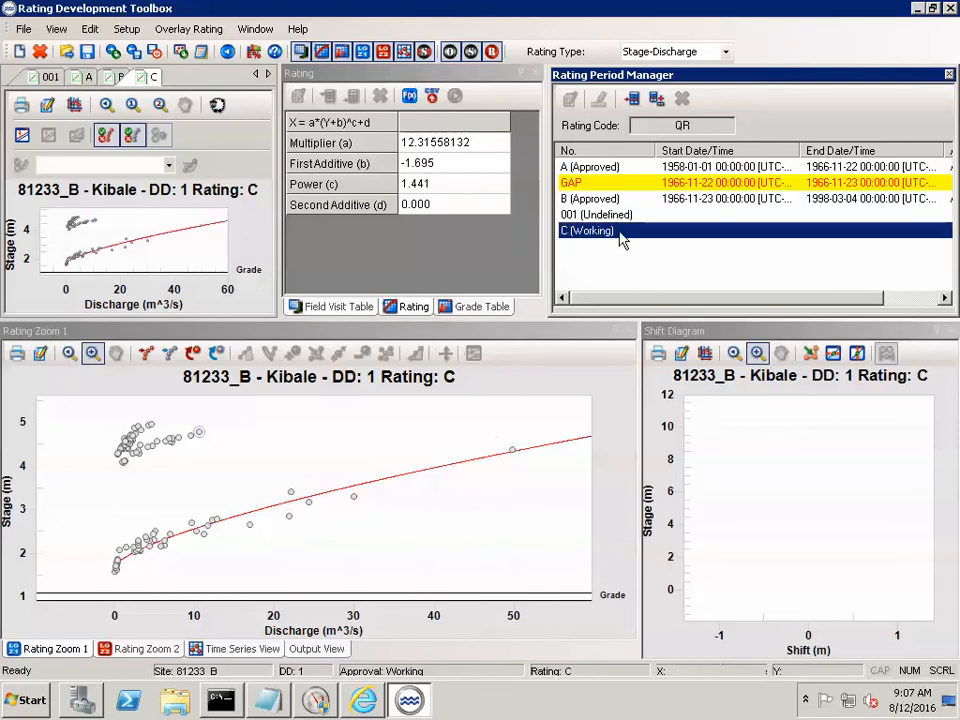
pyautogui.doubleClick(620, 231)
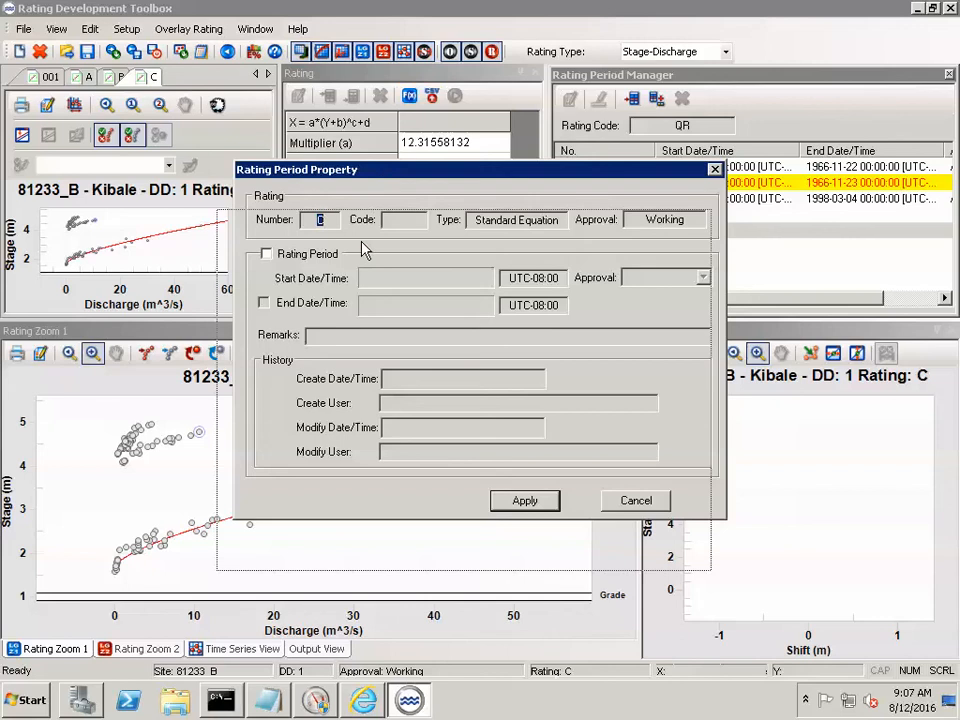
pyautogui.moveTo(380, 169); pyautogui.dragTo(354, 251)
pyautogui.click(280, 340)
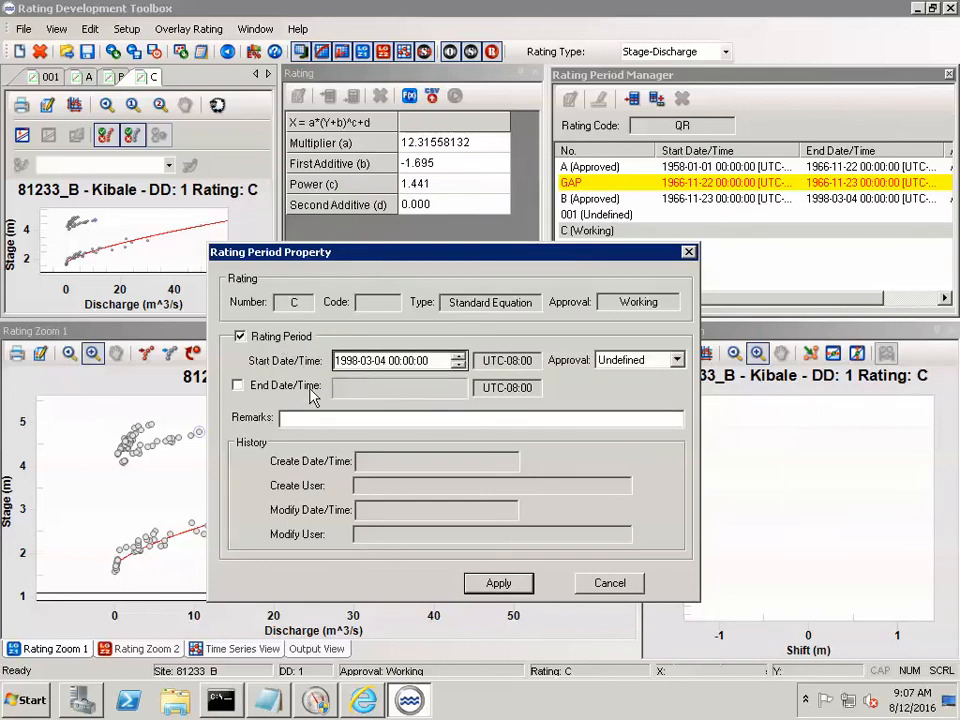
pyautogui.click(350, 362)
pyautogui.click(380, 362)
pyautogui.write('05')
pyautogui.click(638, 362)
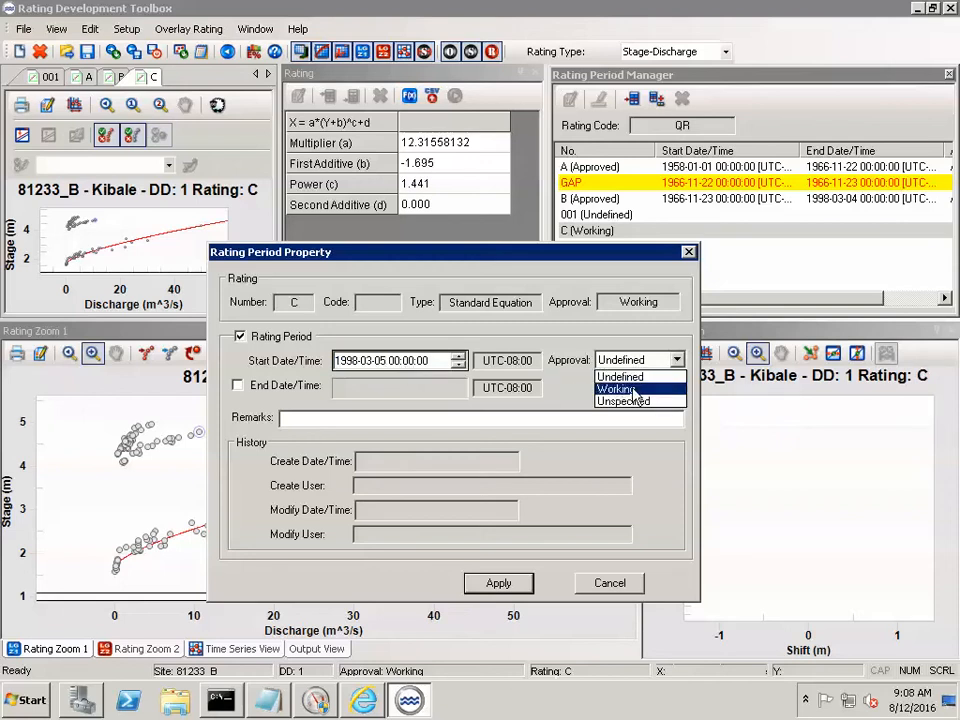
pyautogui.click(634, 389)
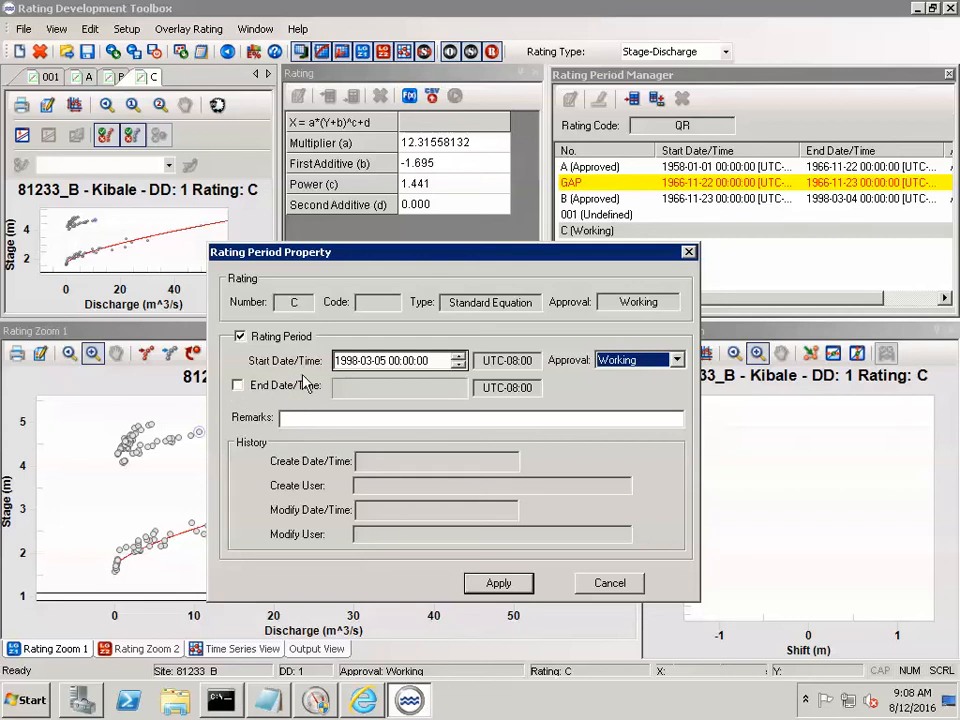
pyautogui.click(499, 583)
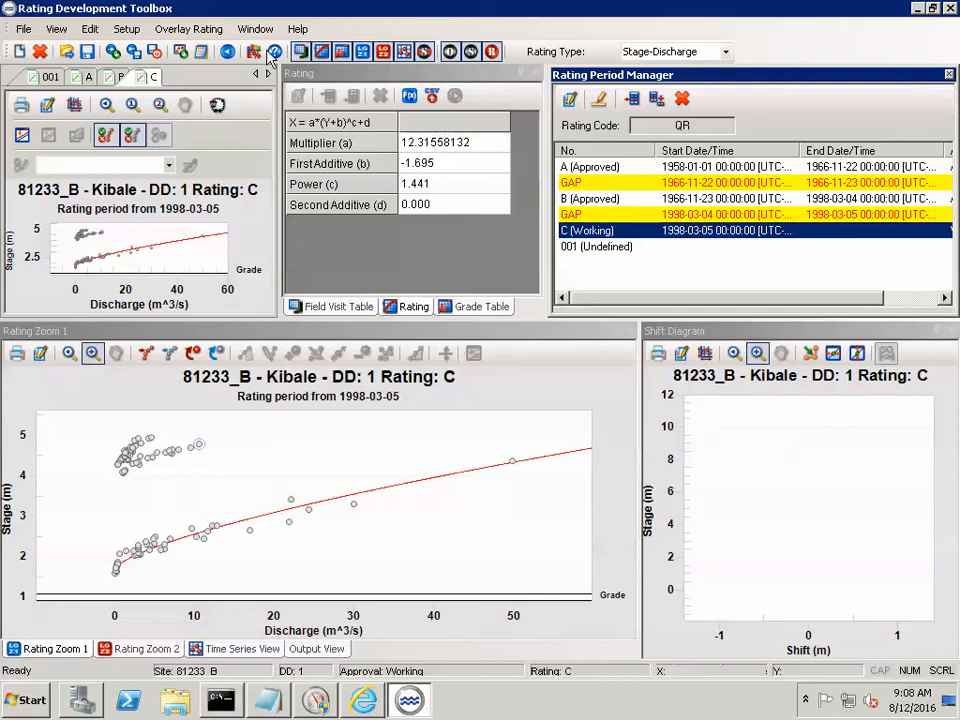
# - Save the ratings to the output ports, and close the Rating Development Toolbox, accepting the offer to save changes
pyautogui.click(23, 29)
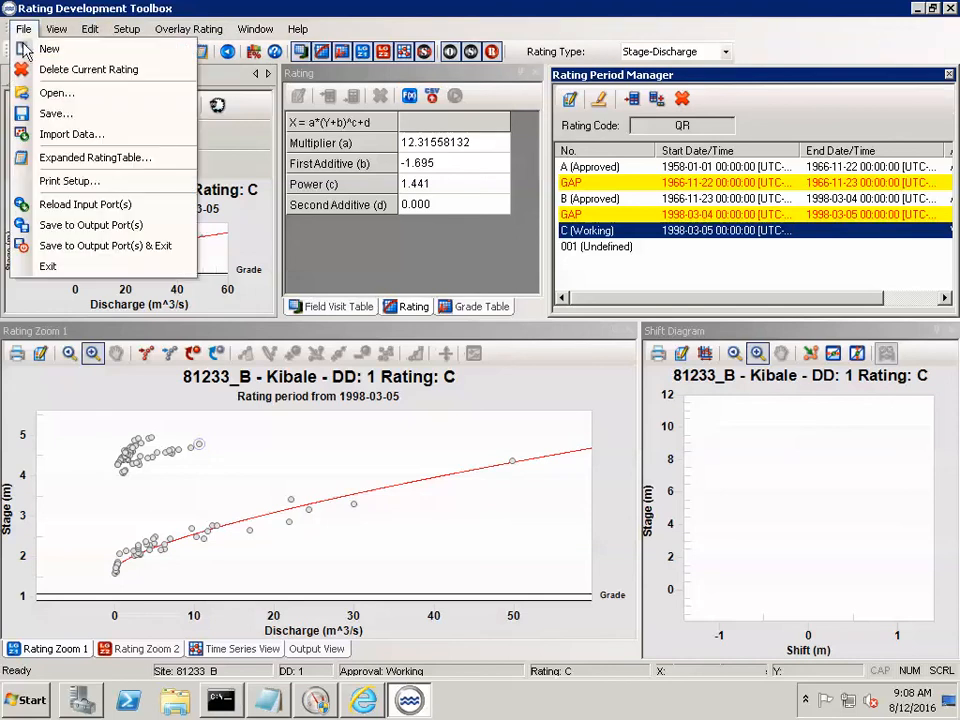
pyautogui.click(113, 232)
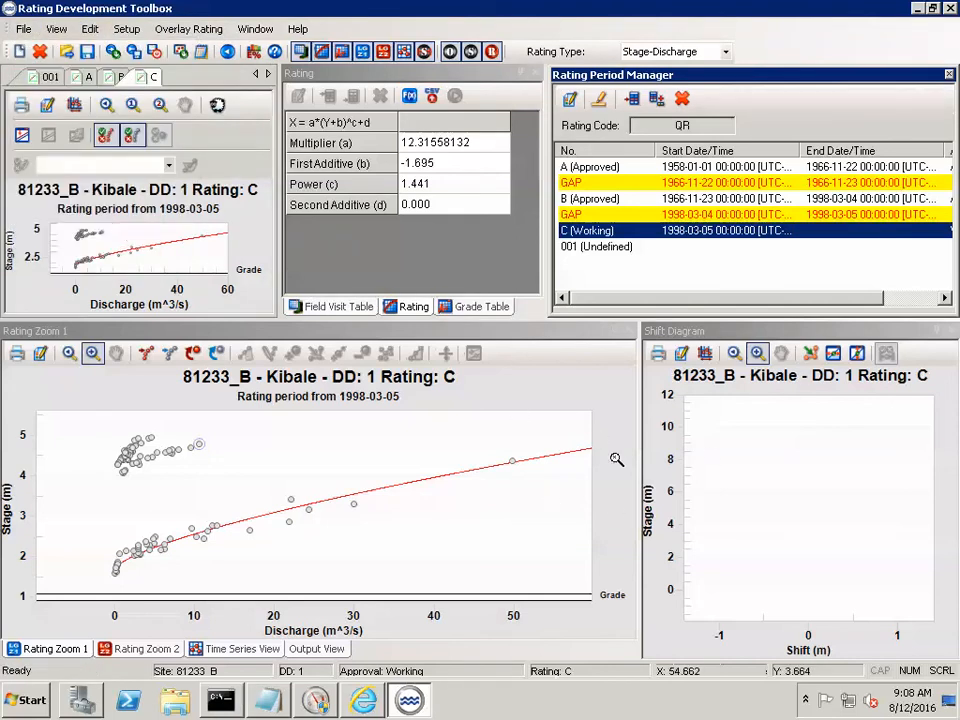
pyautogui.click(950, 8)
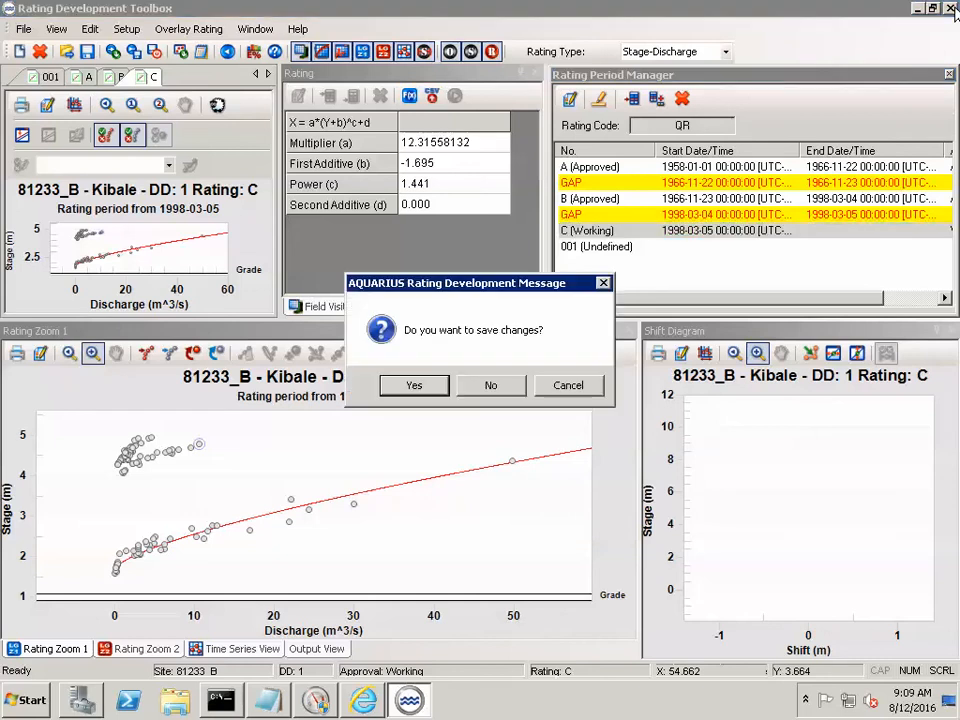
pyautogui.click(396, 392)
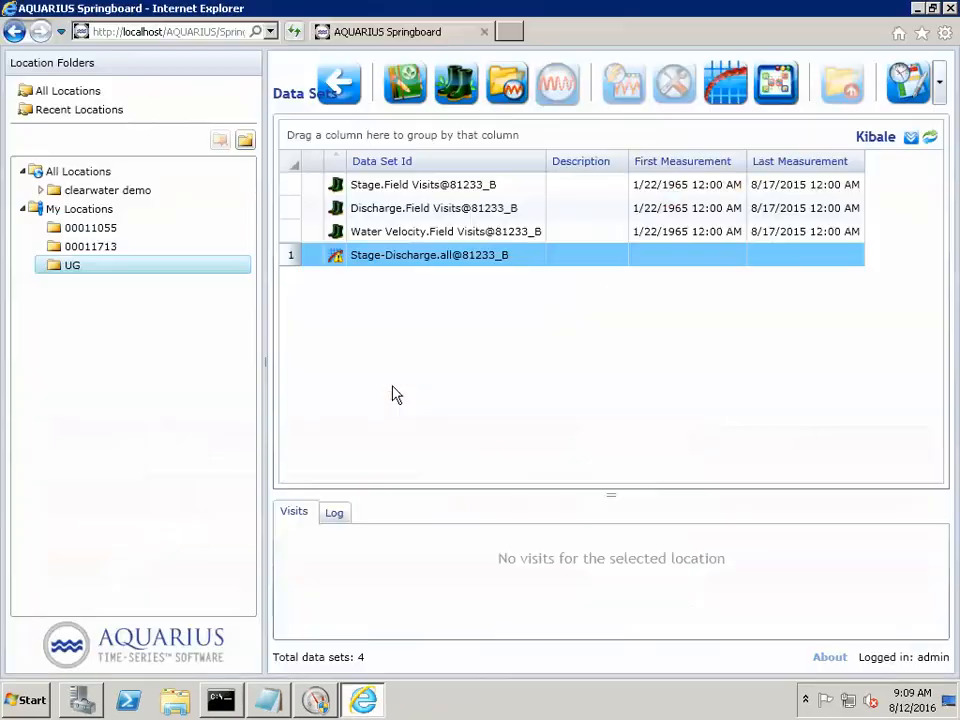
# - Refresh Kibale's data set list in AQUARIUS Springboard and select the Stage-Discharge.all@81233_B rating curve
pyautogui.click(931, 138)
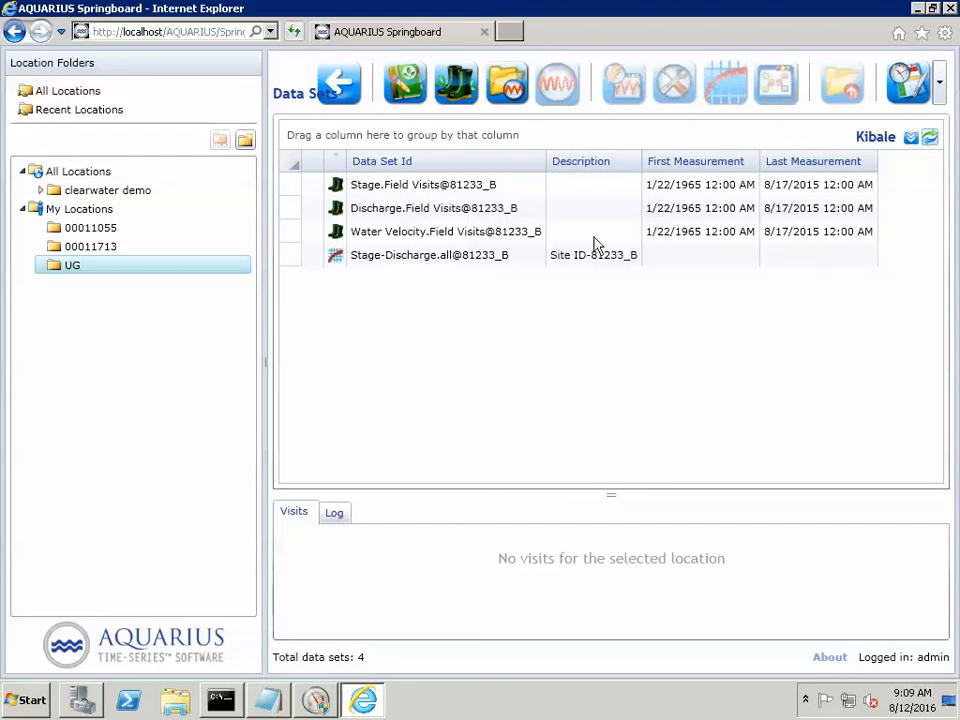
pyautogui.click(349, 264)
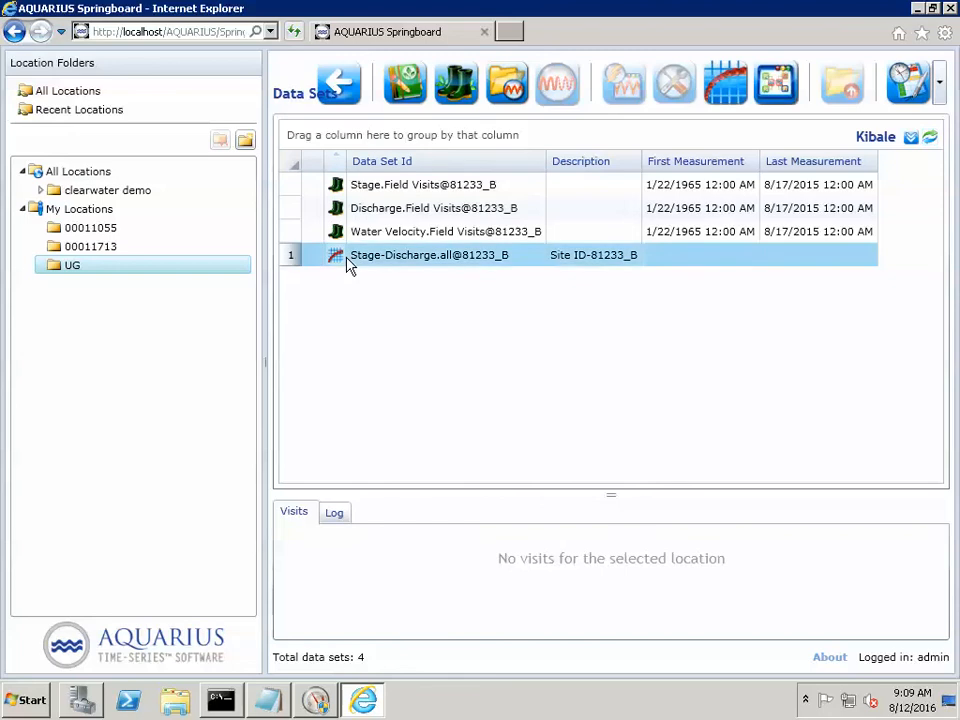